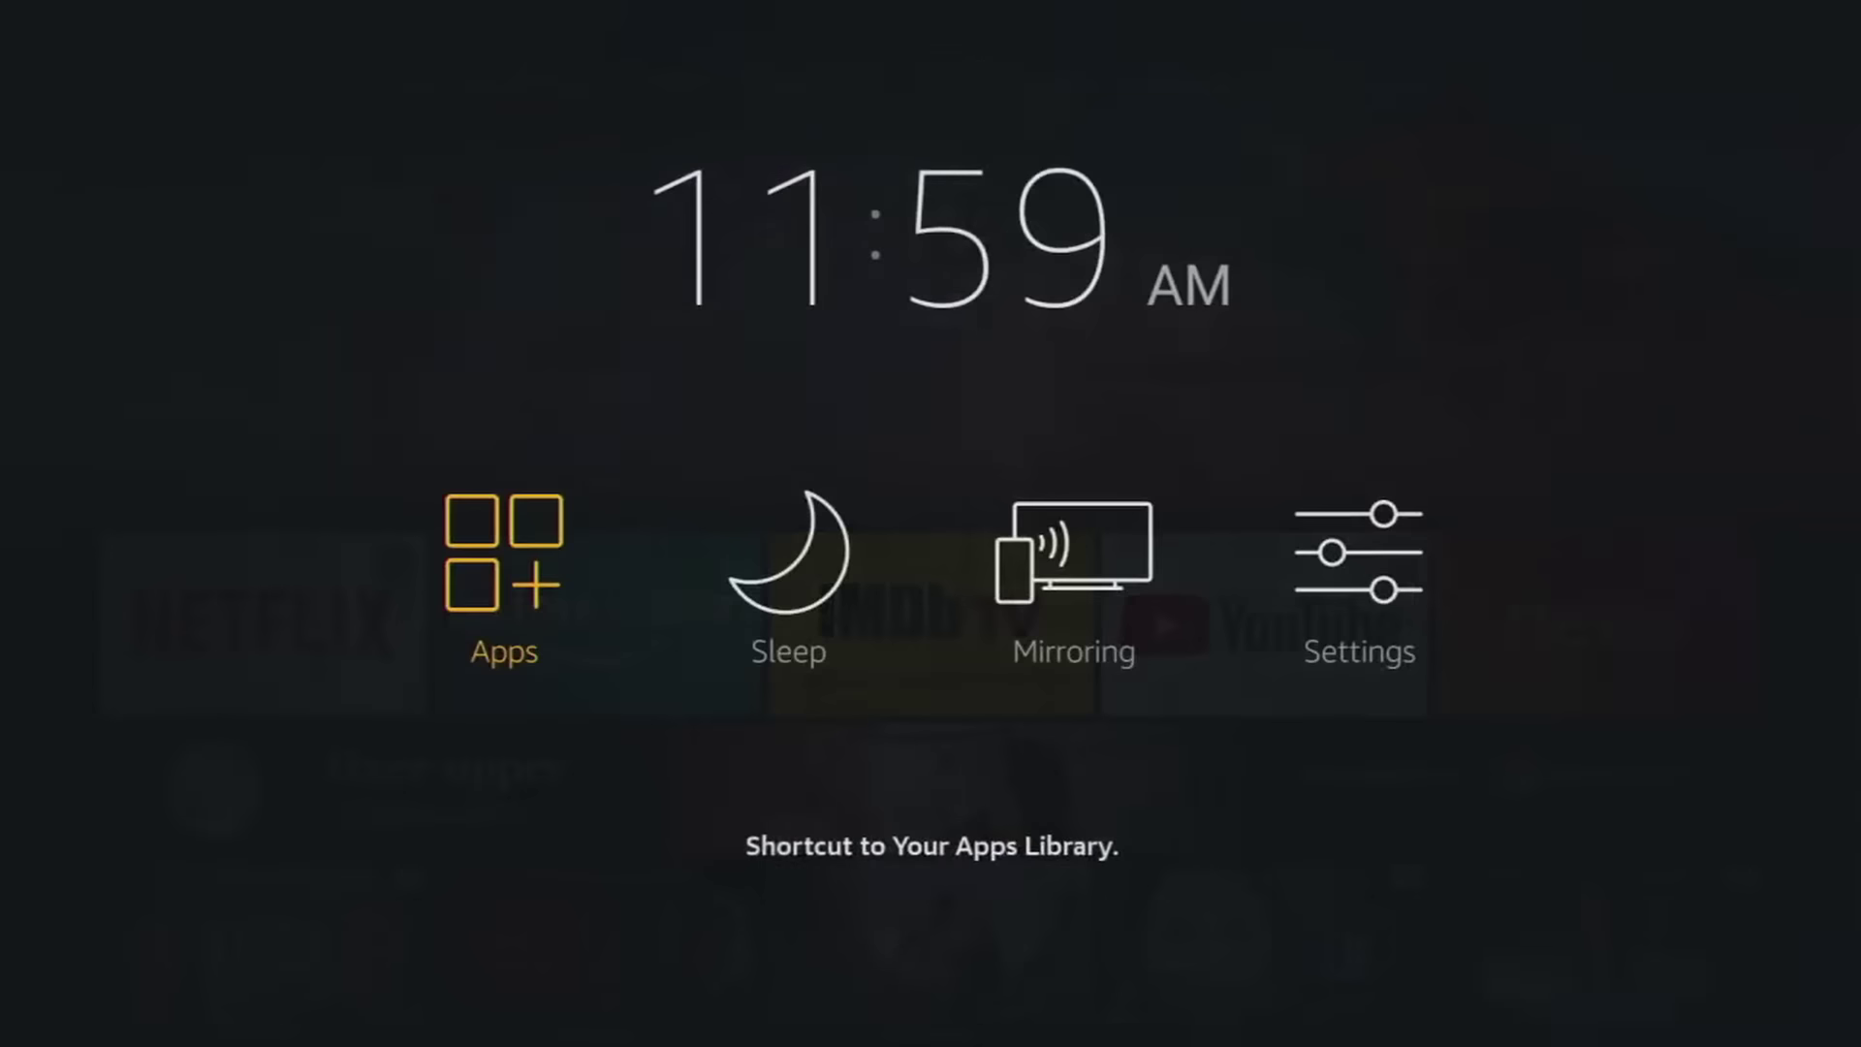
Step: Open the device Settings from the quick-access screen
{"action": "key", "text": "Right"}
{"action": "key", "text": "Right"}
{"action": "key", "text": "Right"}
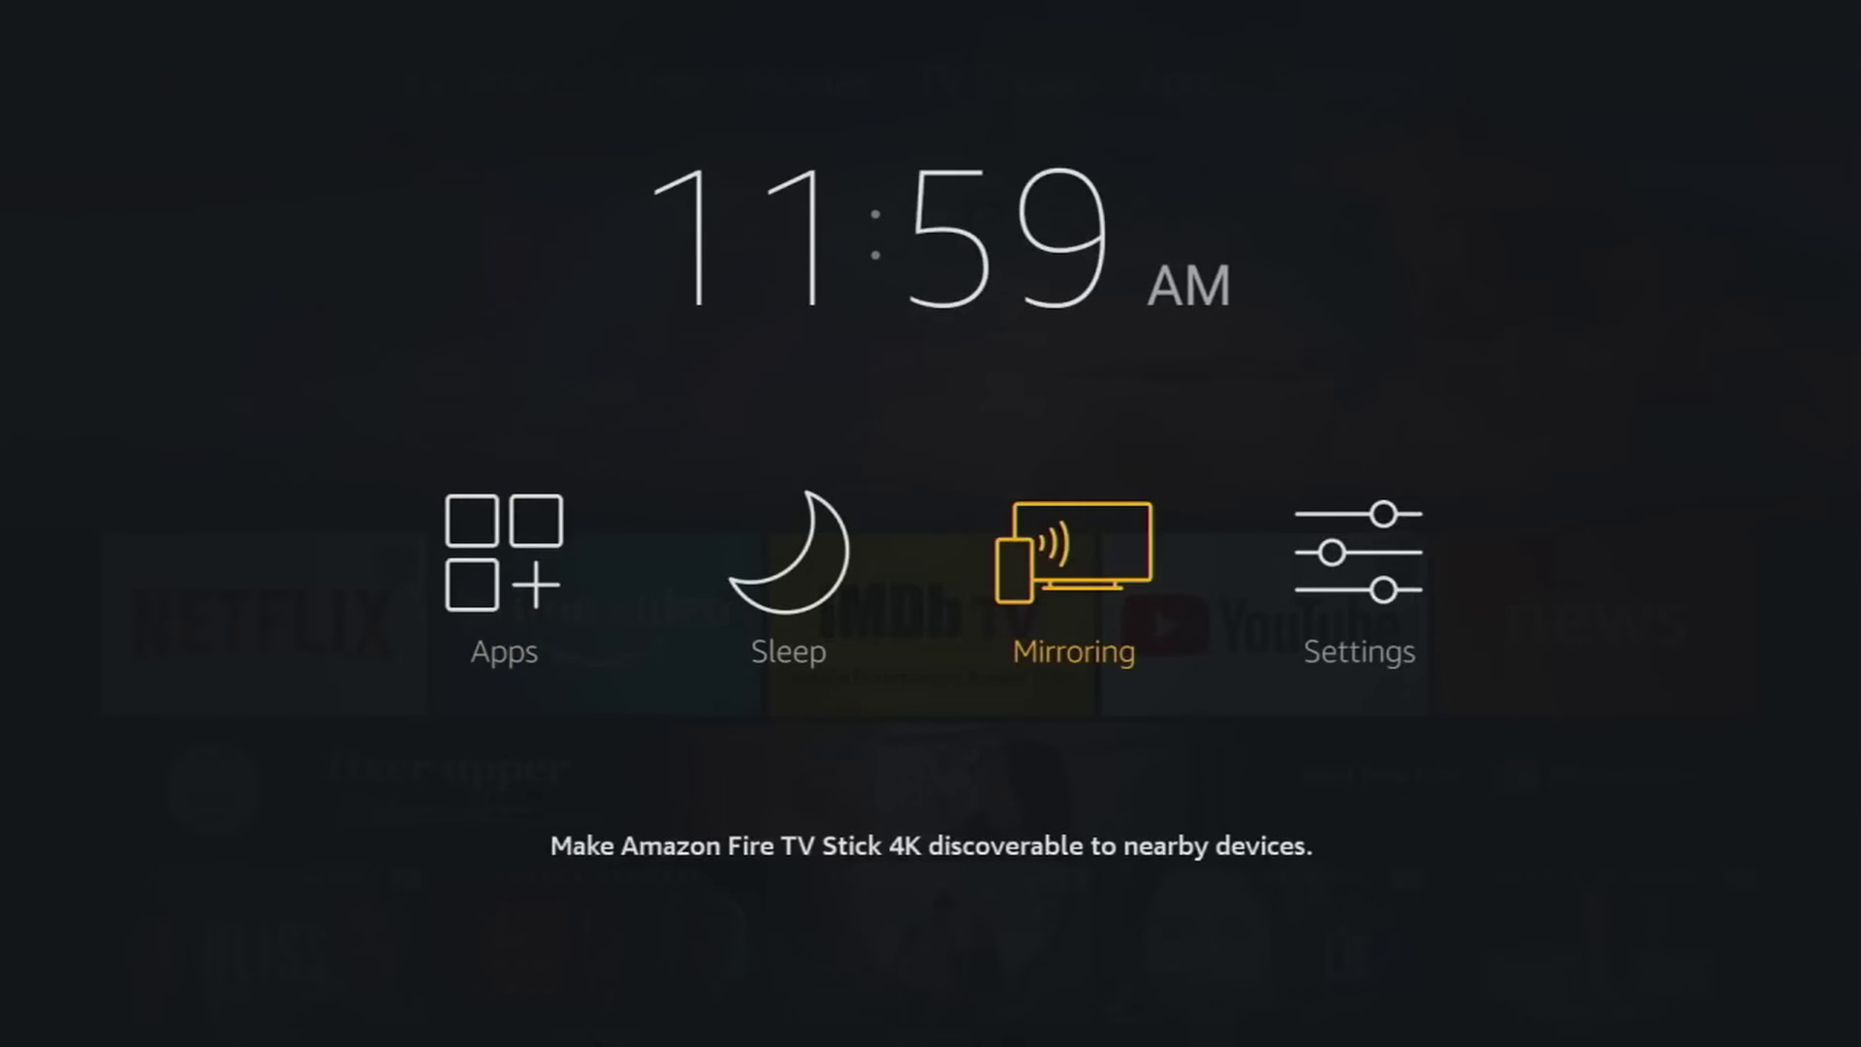
{"action": "key", "text": "Return"}
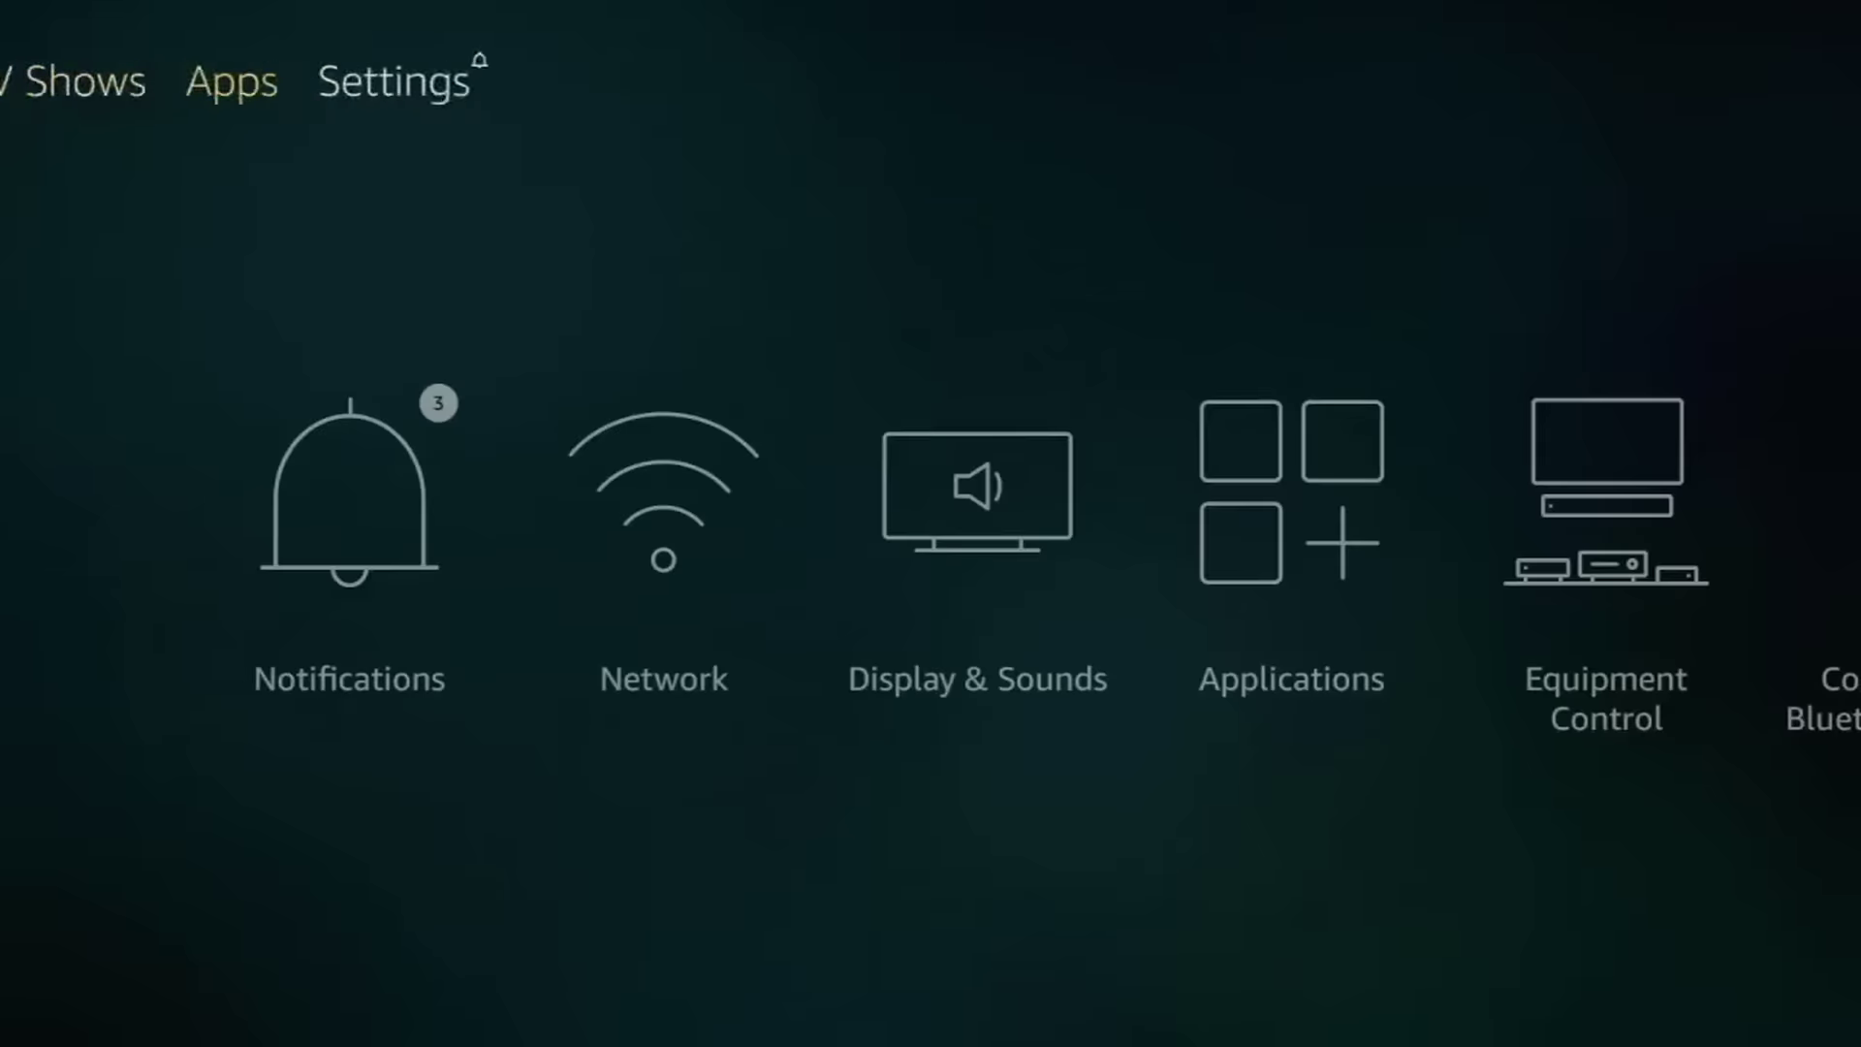
Step: Open the Preferences settings and check the Parental Controls option
{"action": "key", "text": "Down"}
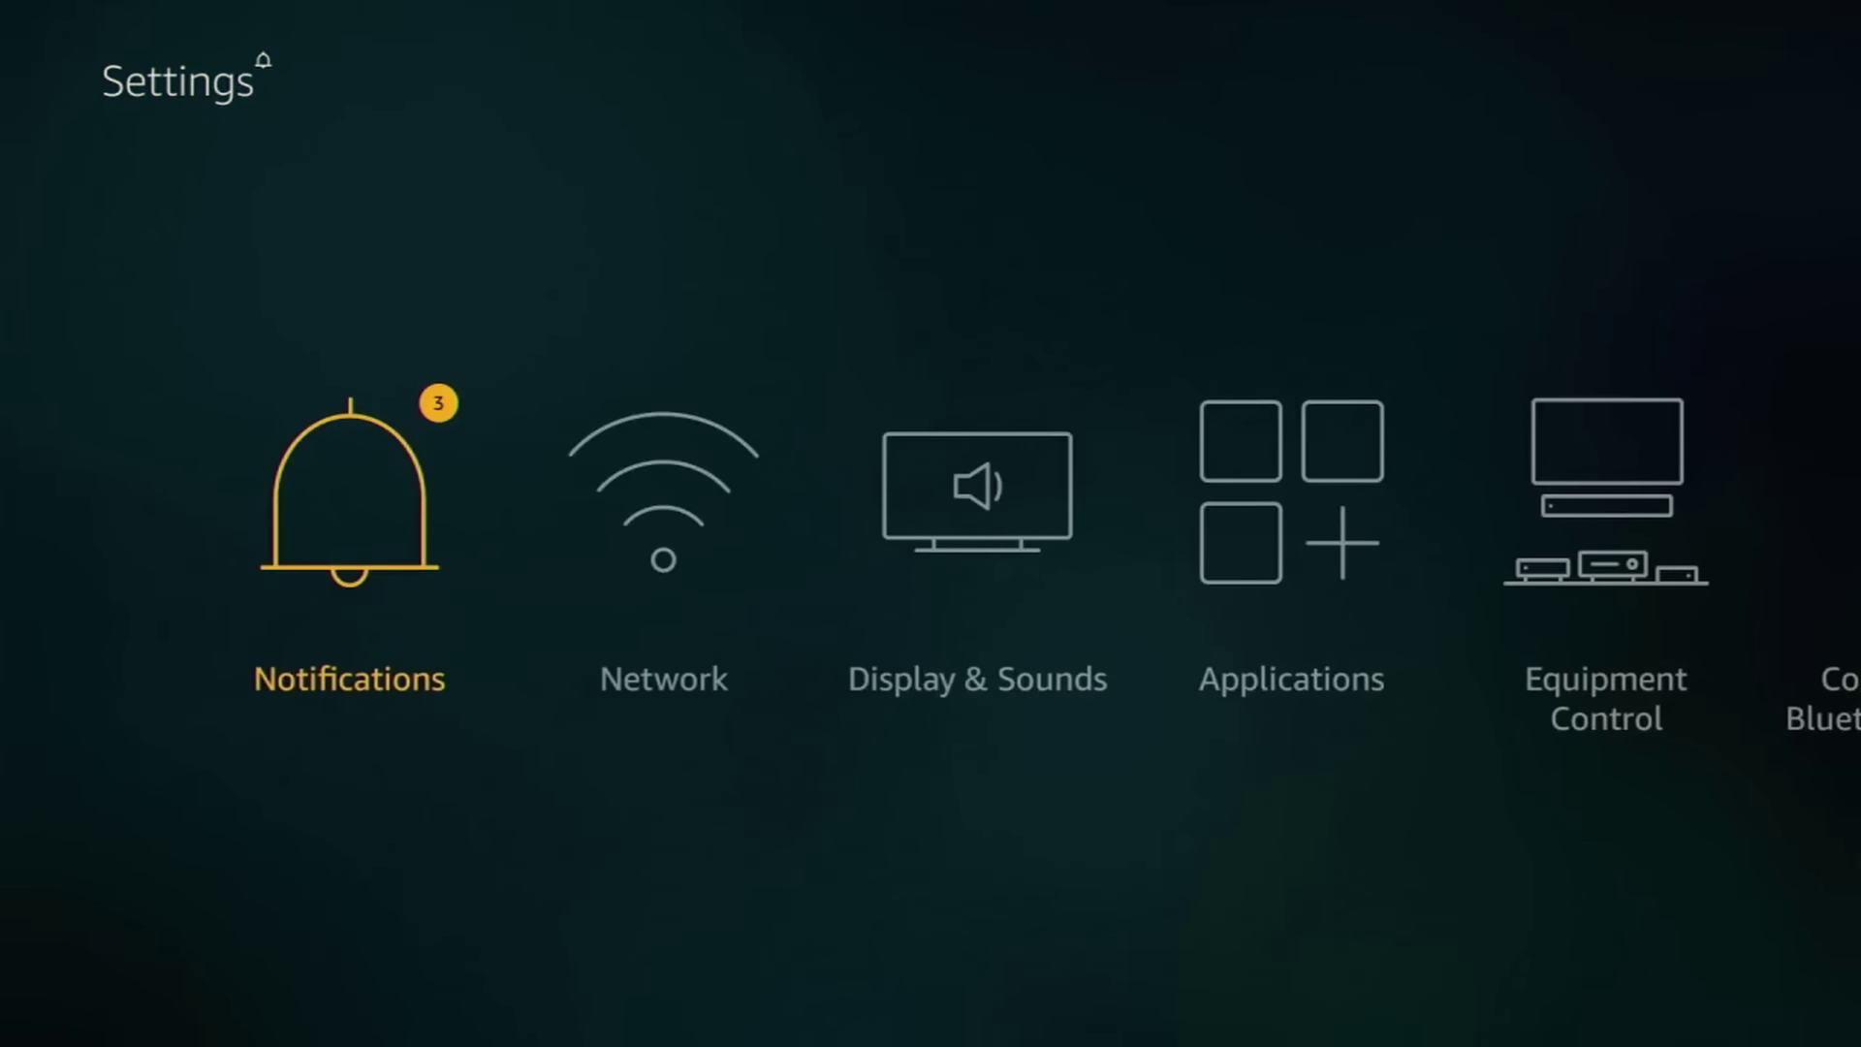
{"action": "key", "text": "Right"}
{"action": "key", "text": "Right"}
{"action": "key", "text": "Right"}
{"action": "key", "text": "Right"}
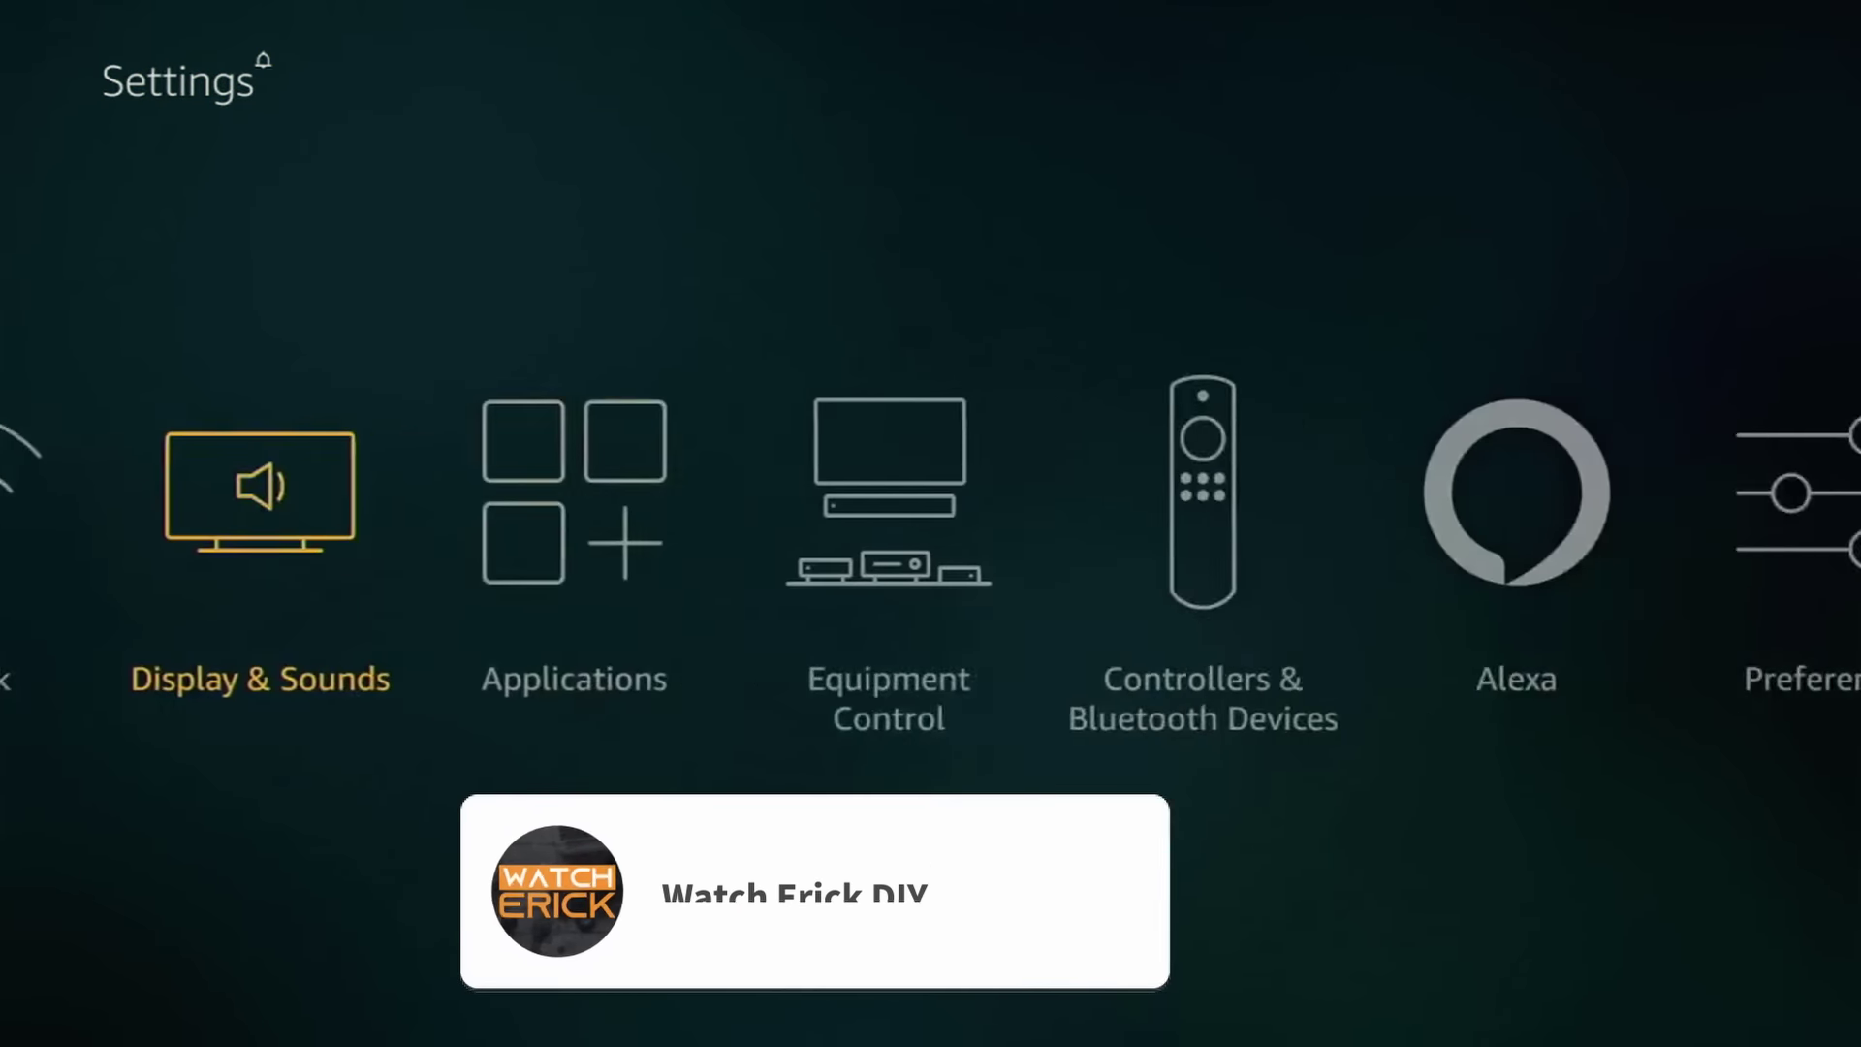
{"action": "key", "text": "Right"}
{"action": "key", "text": "Right"}
{"action": "key", "text": "Right"}
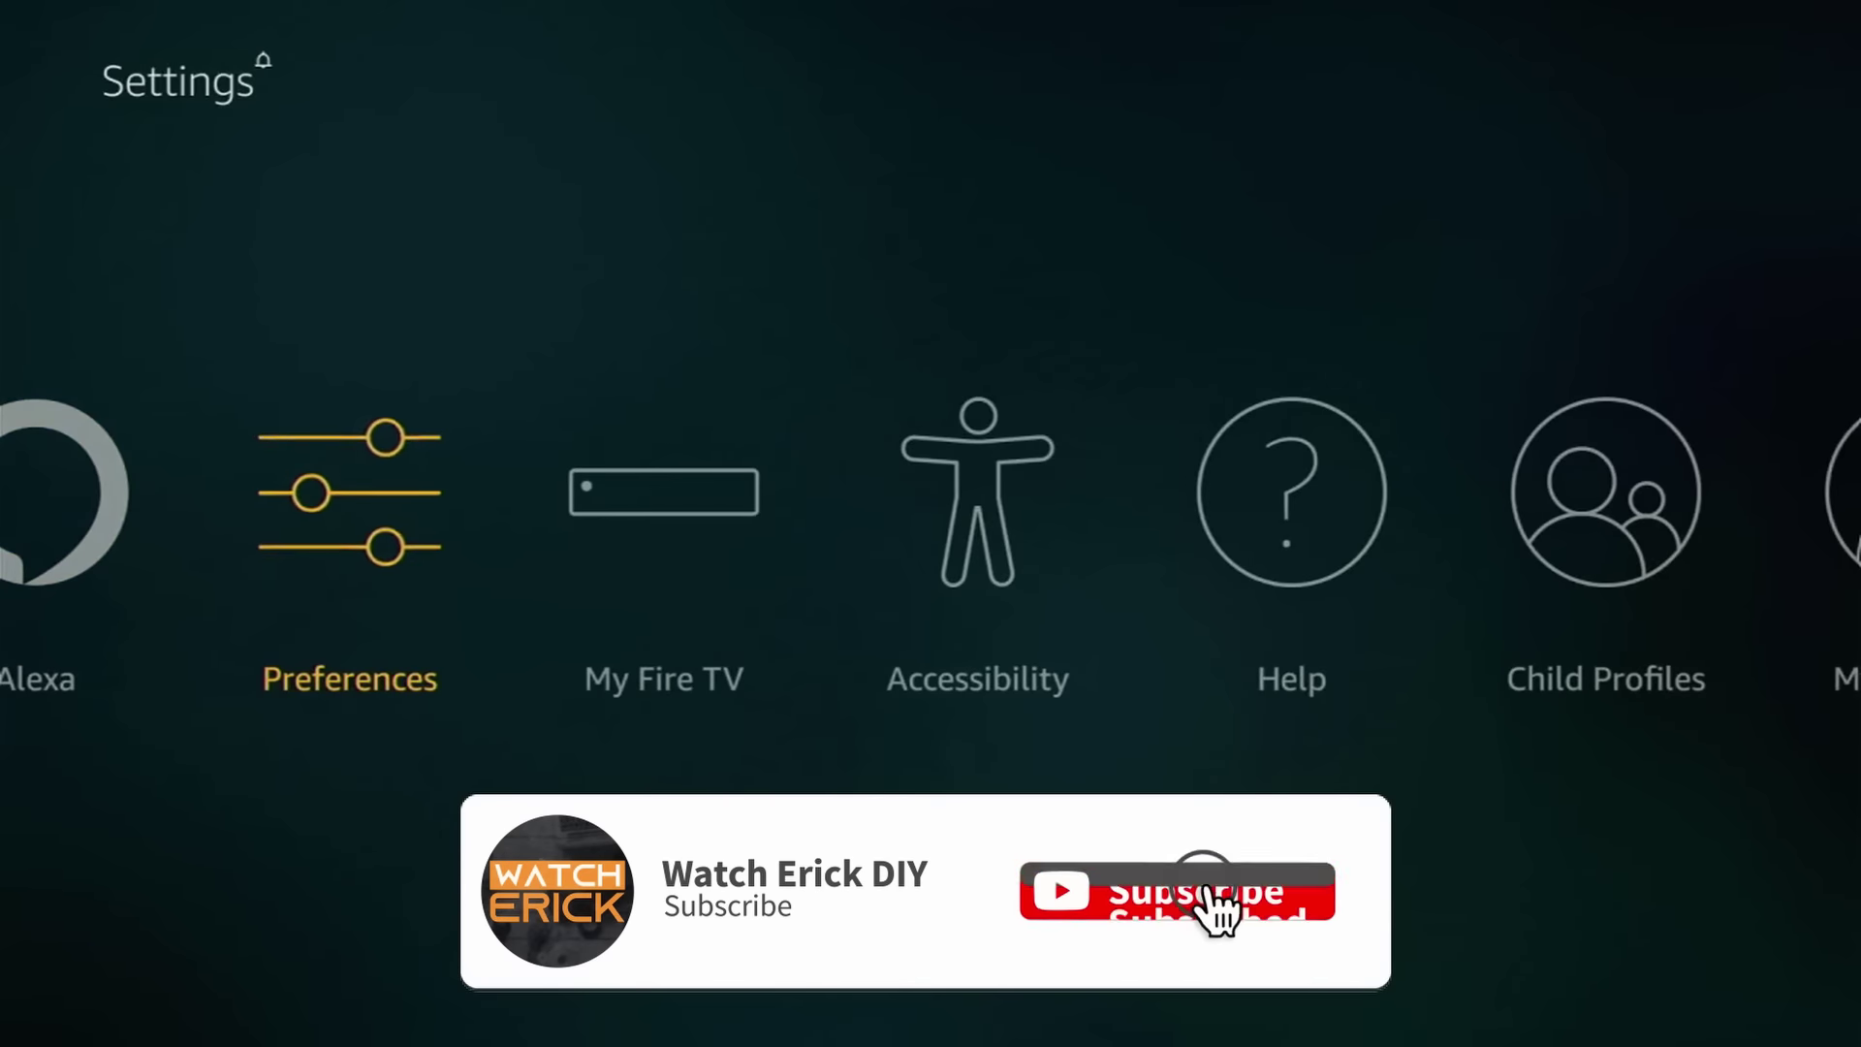
{"action": "key", "text": "Return"}
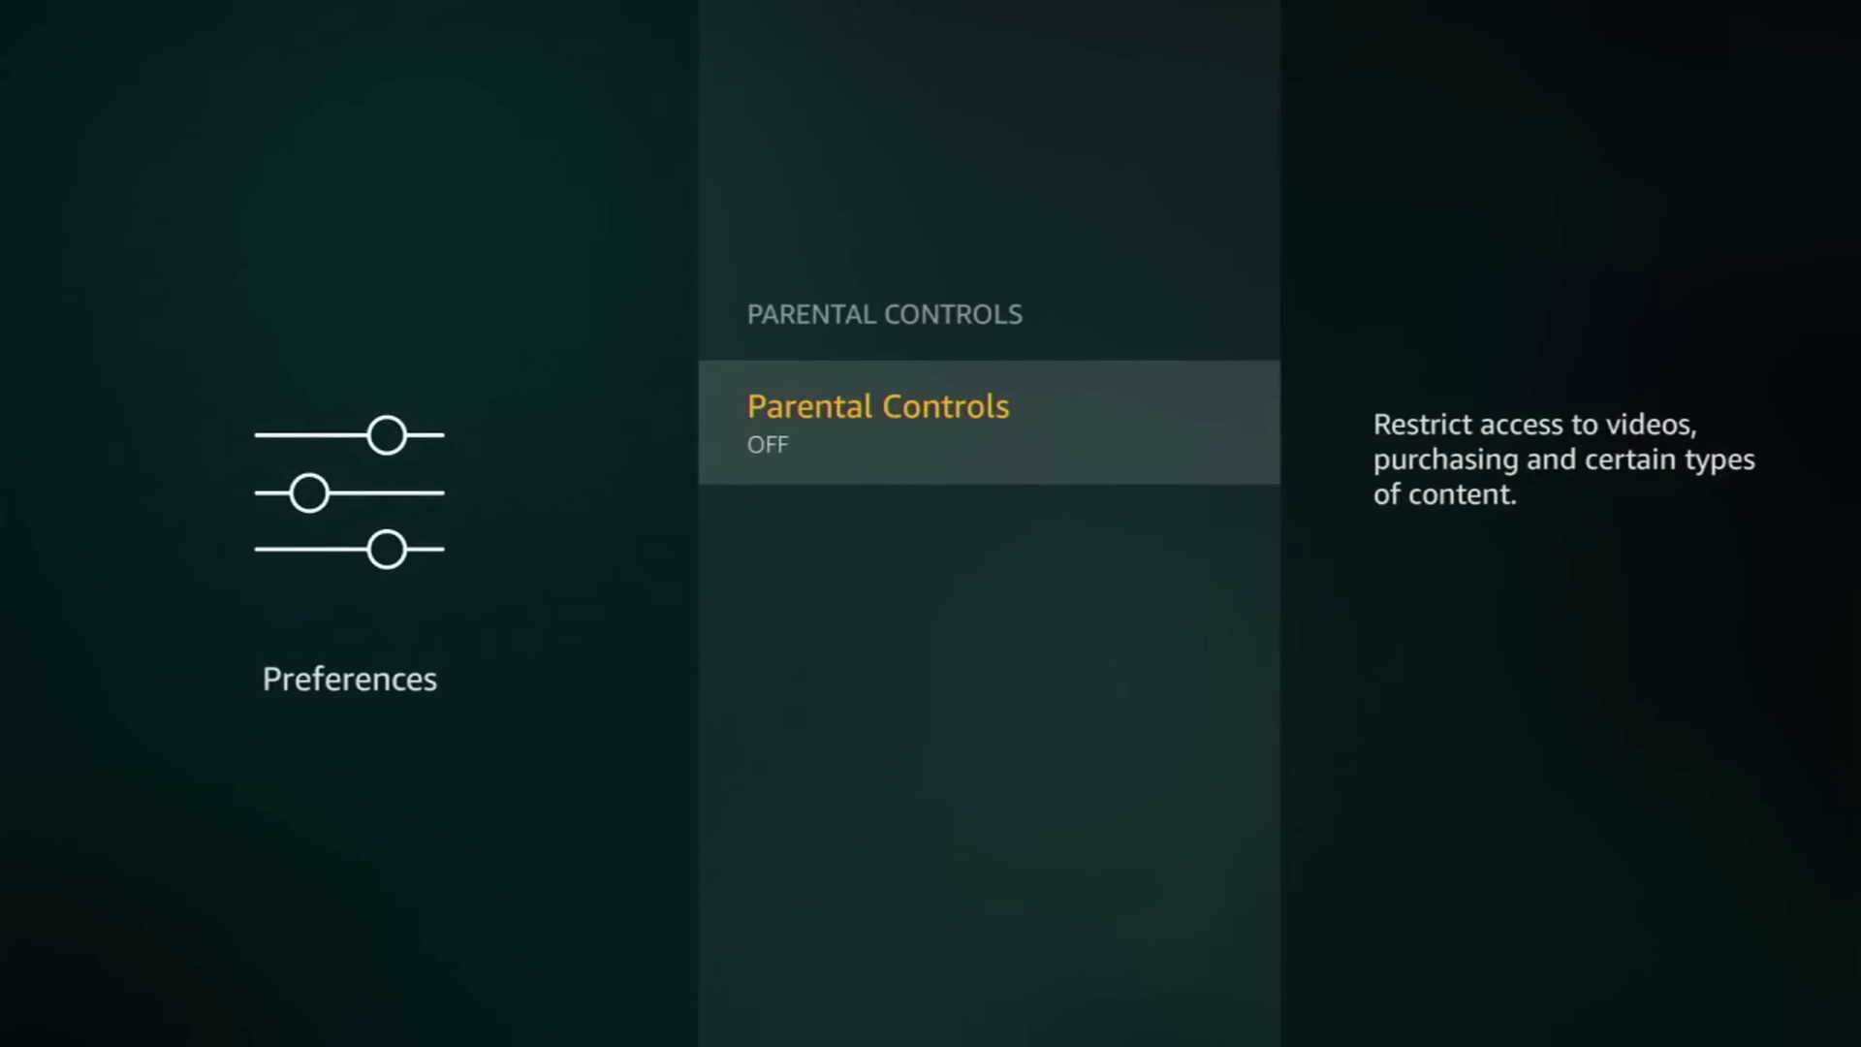
{"action": "key", "text": "Escape"}
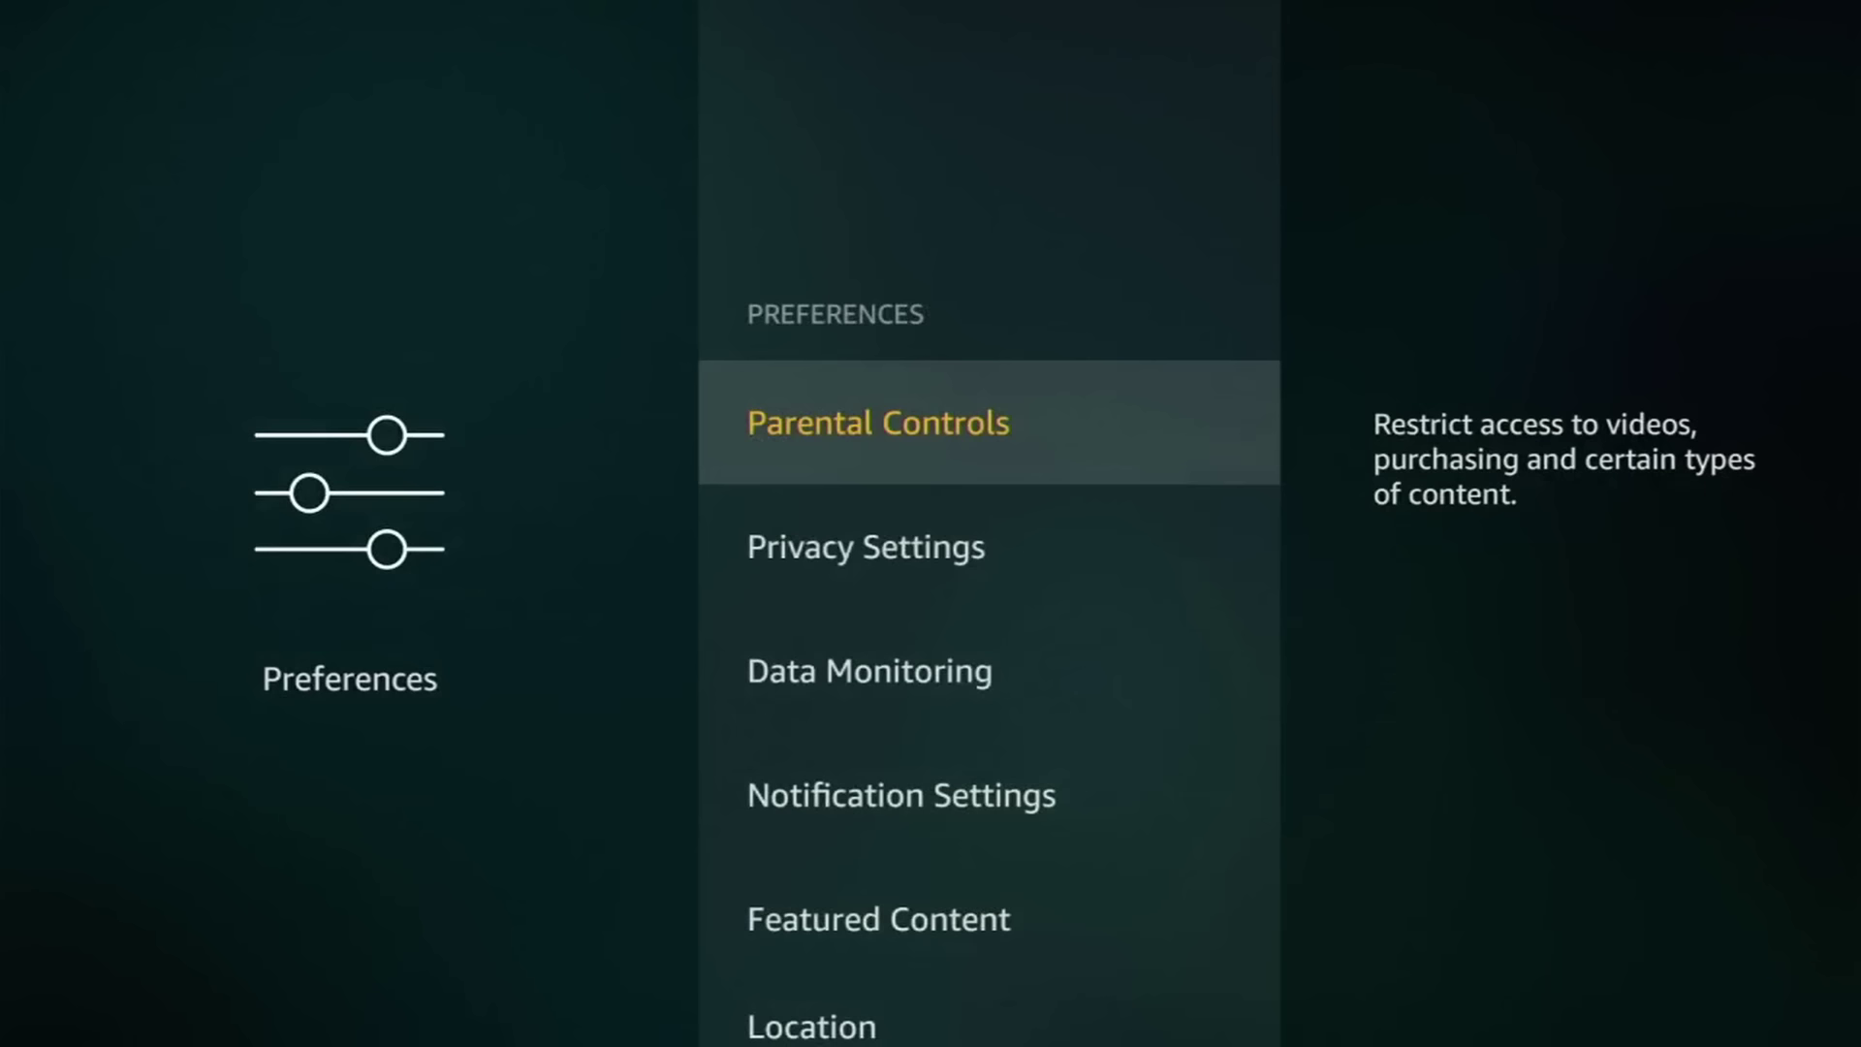
Step: Turn off Device Usage Data in the Privacy Settings
{"action": "key", "text": "Down"}
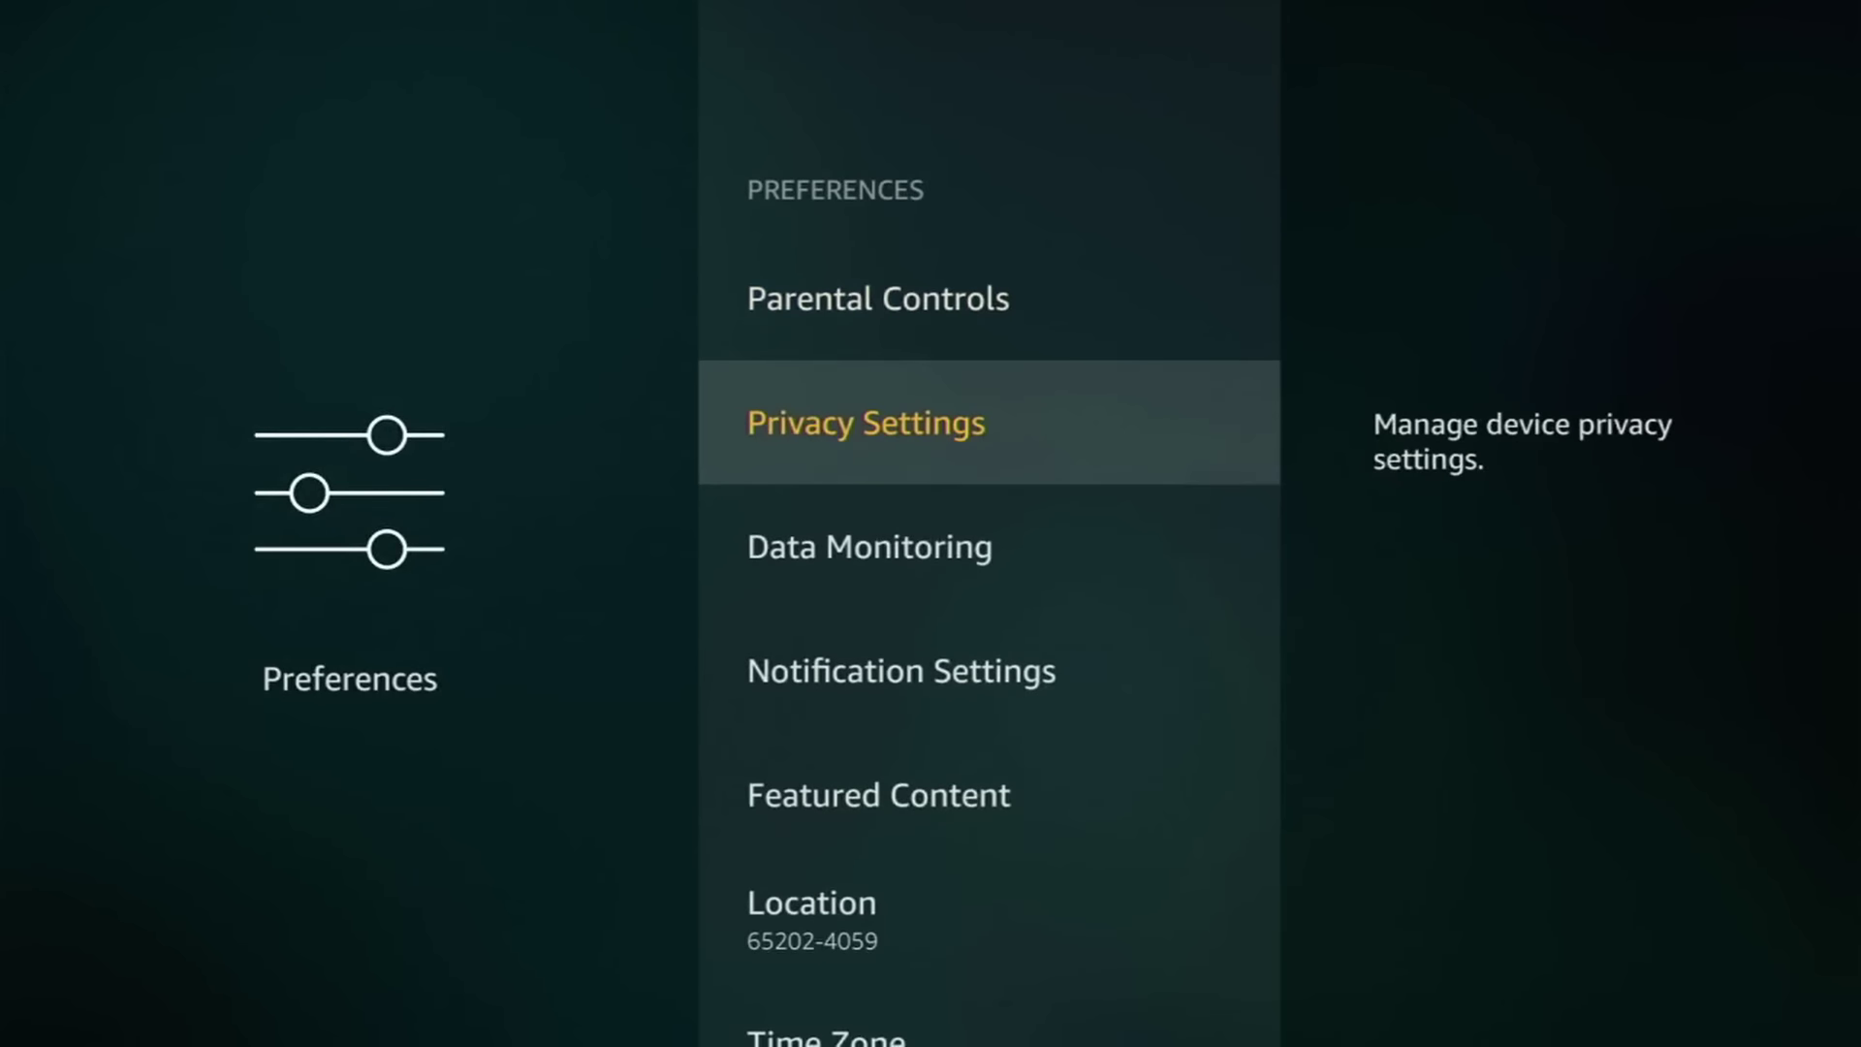
{"action": "key", "text": "Return"}
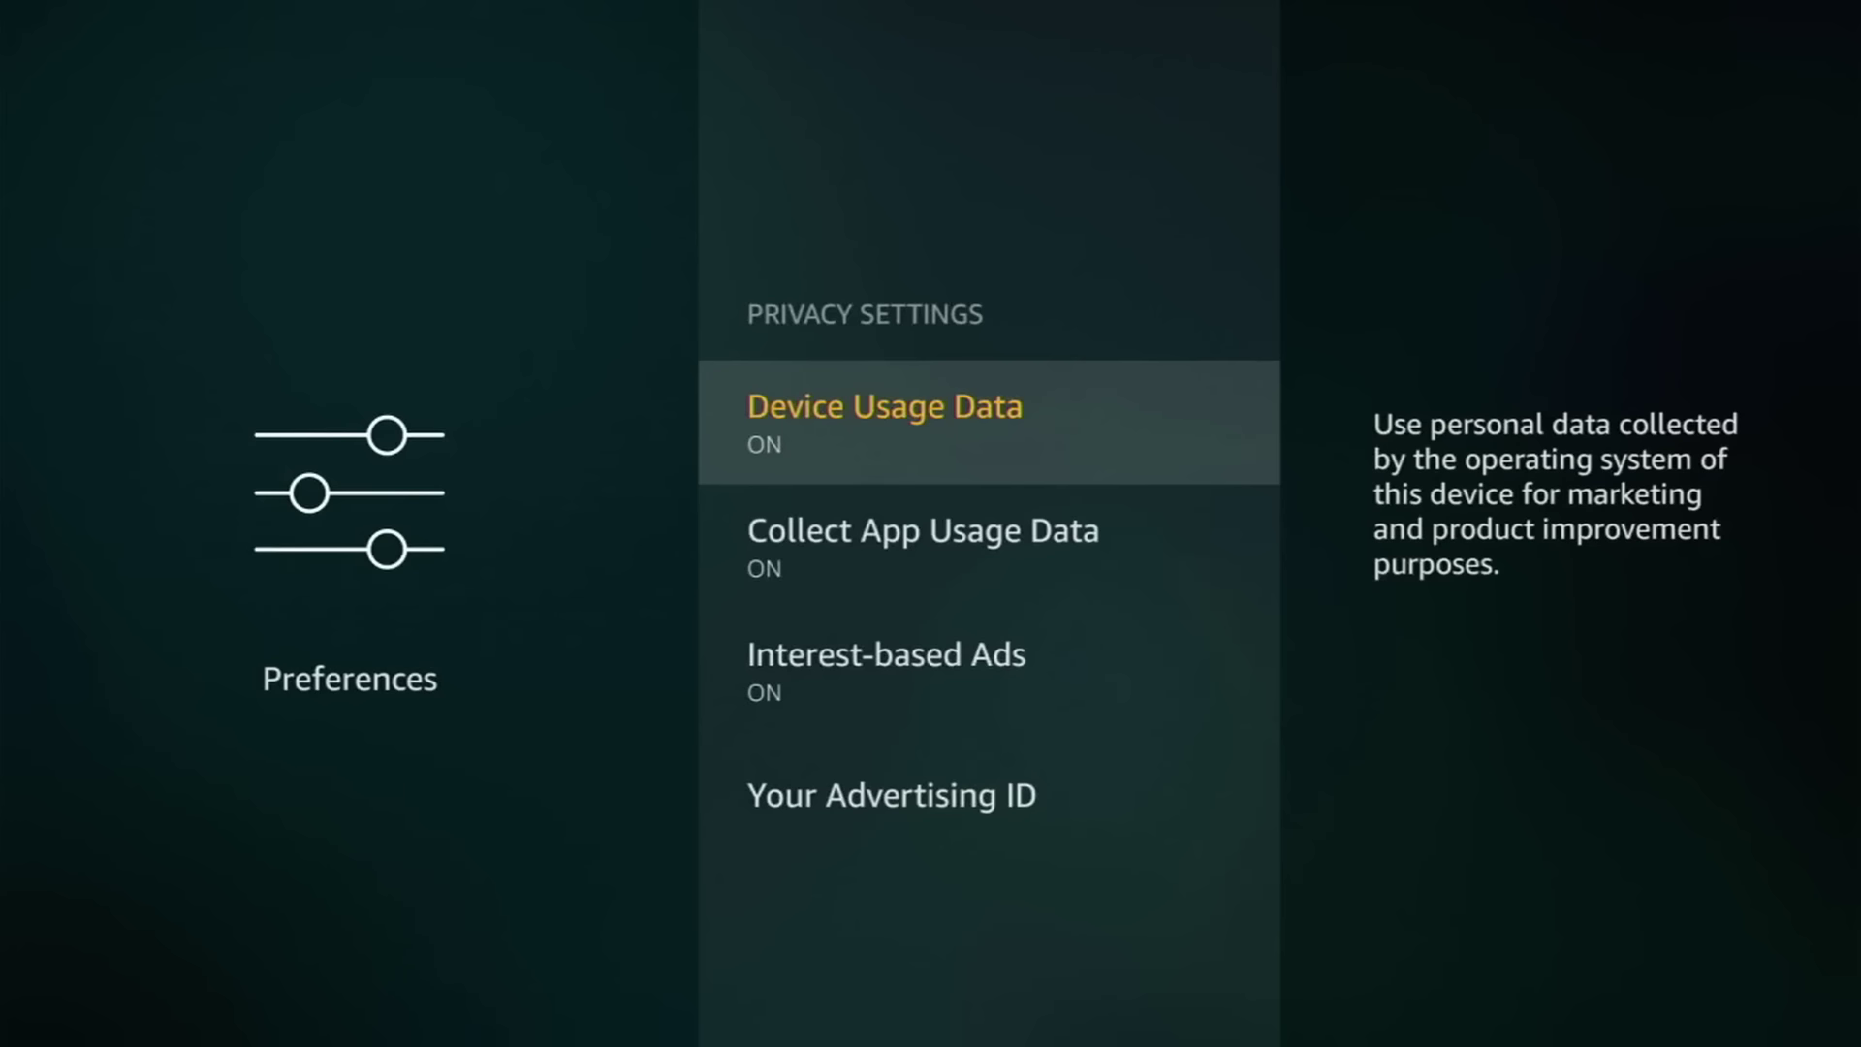
{"action": "key", "text": "Return"}
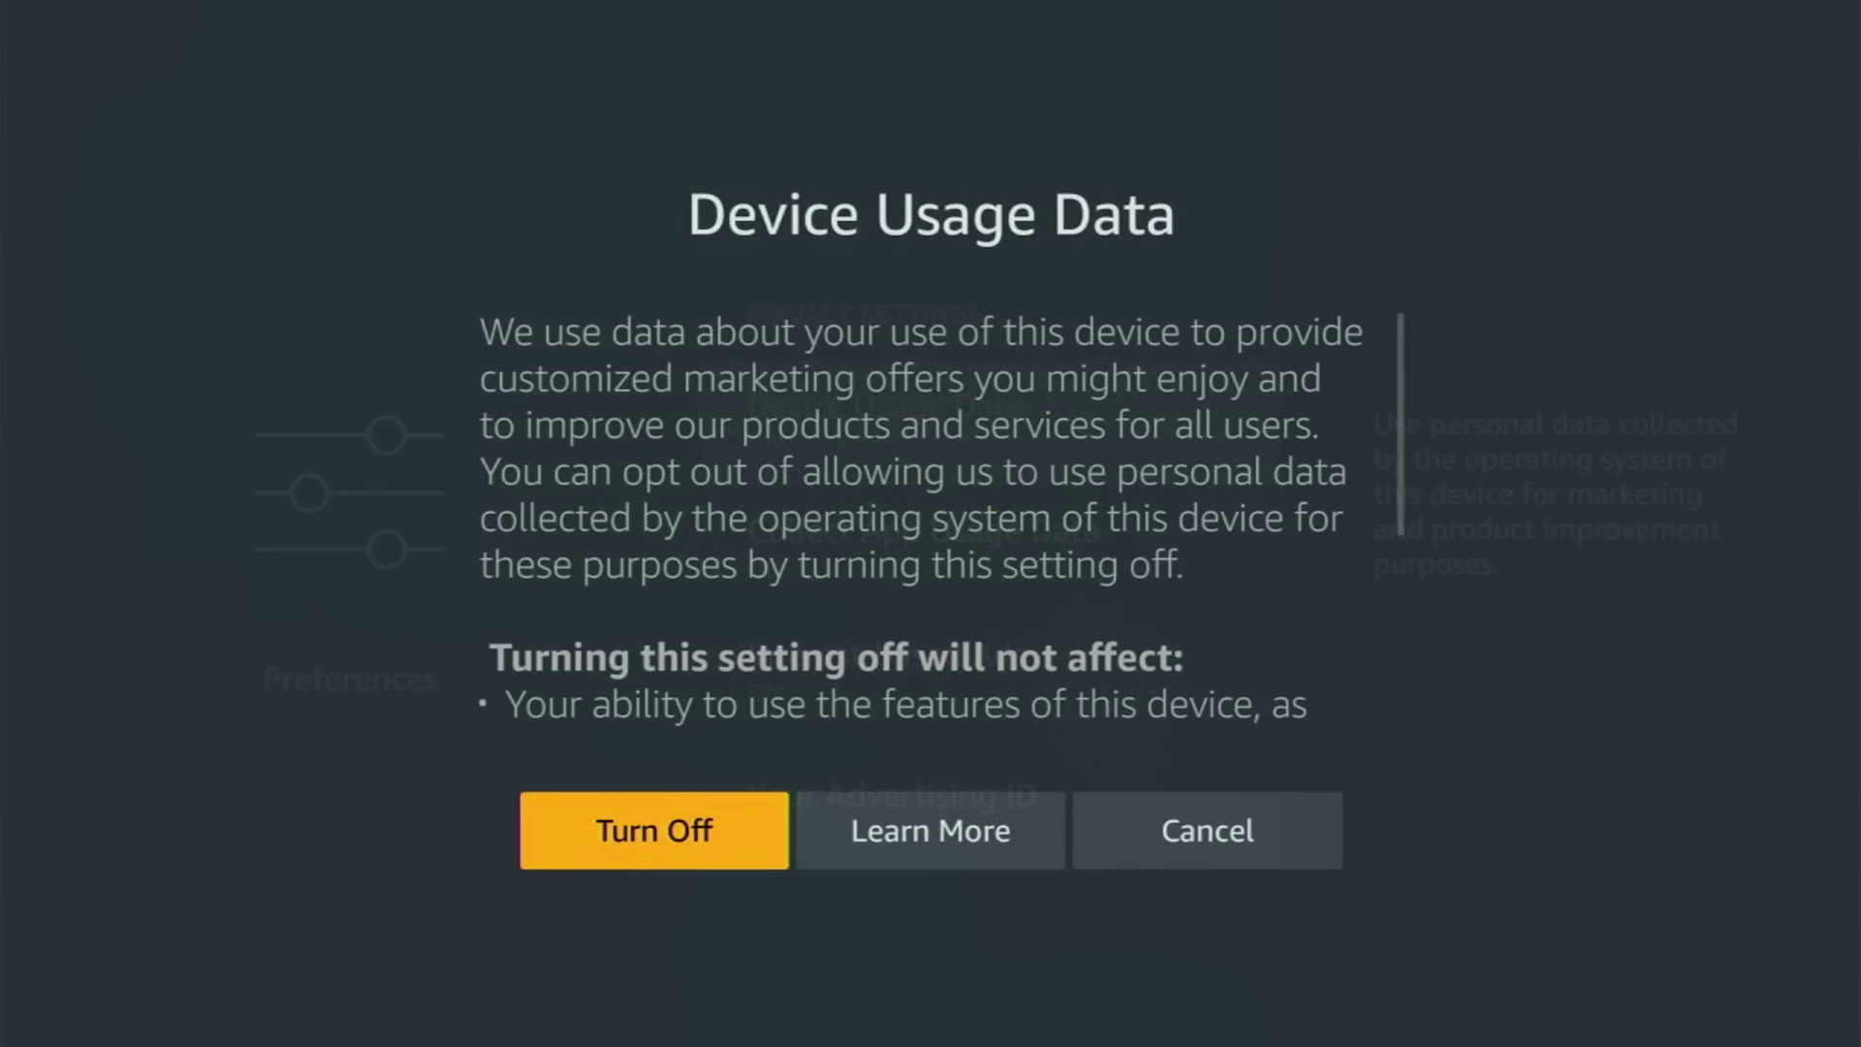
{"action": "key", "text": "Return"}
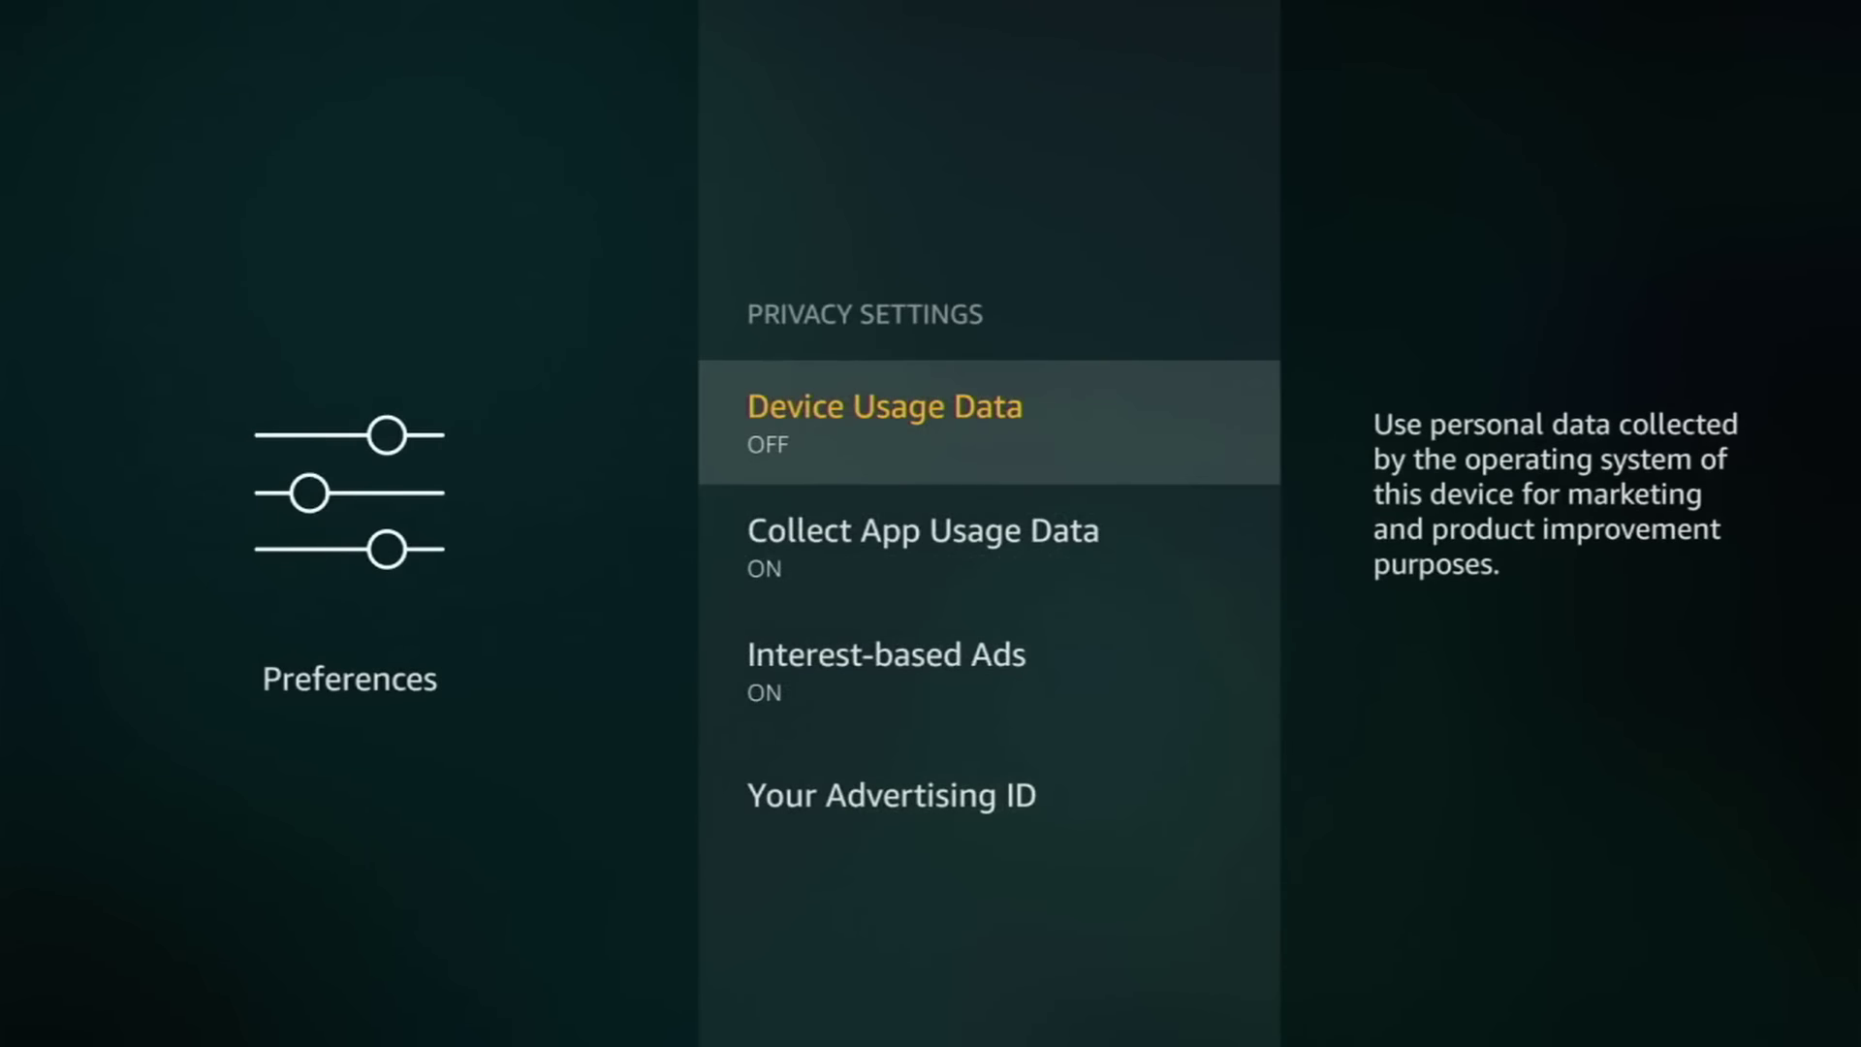
Step: Turn off Collect App Usage Data and Interest-based Ads, and return to the Preferences list
{"action": "key", "text": "Down"}
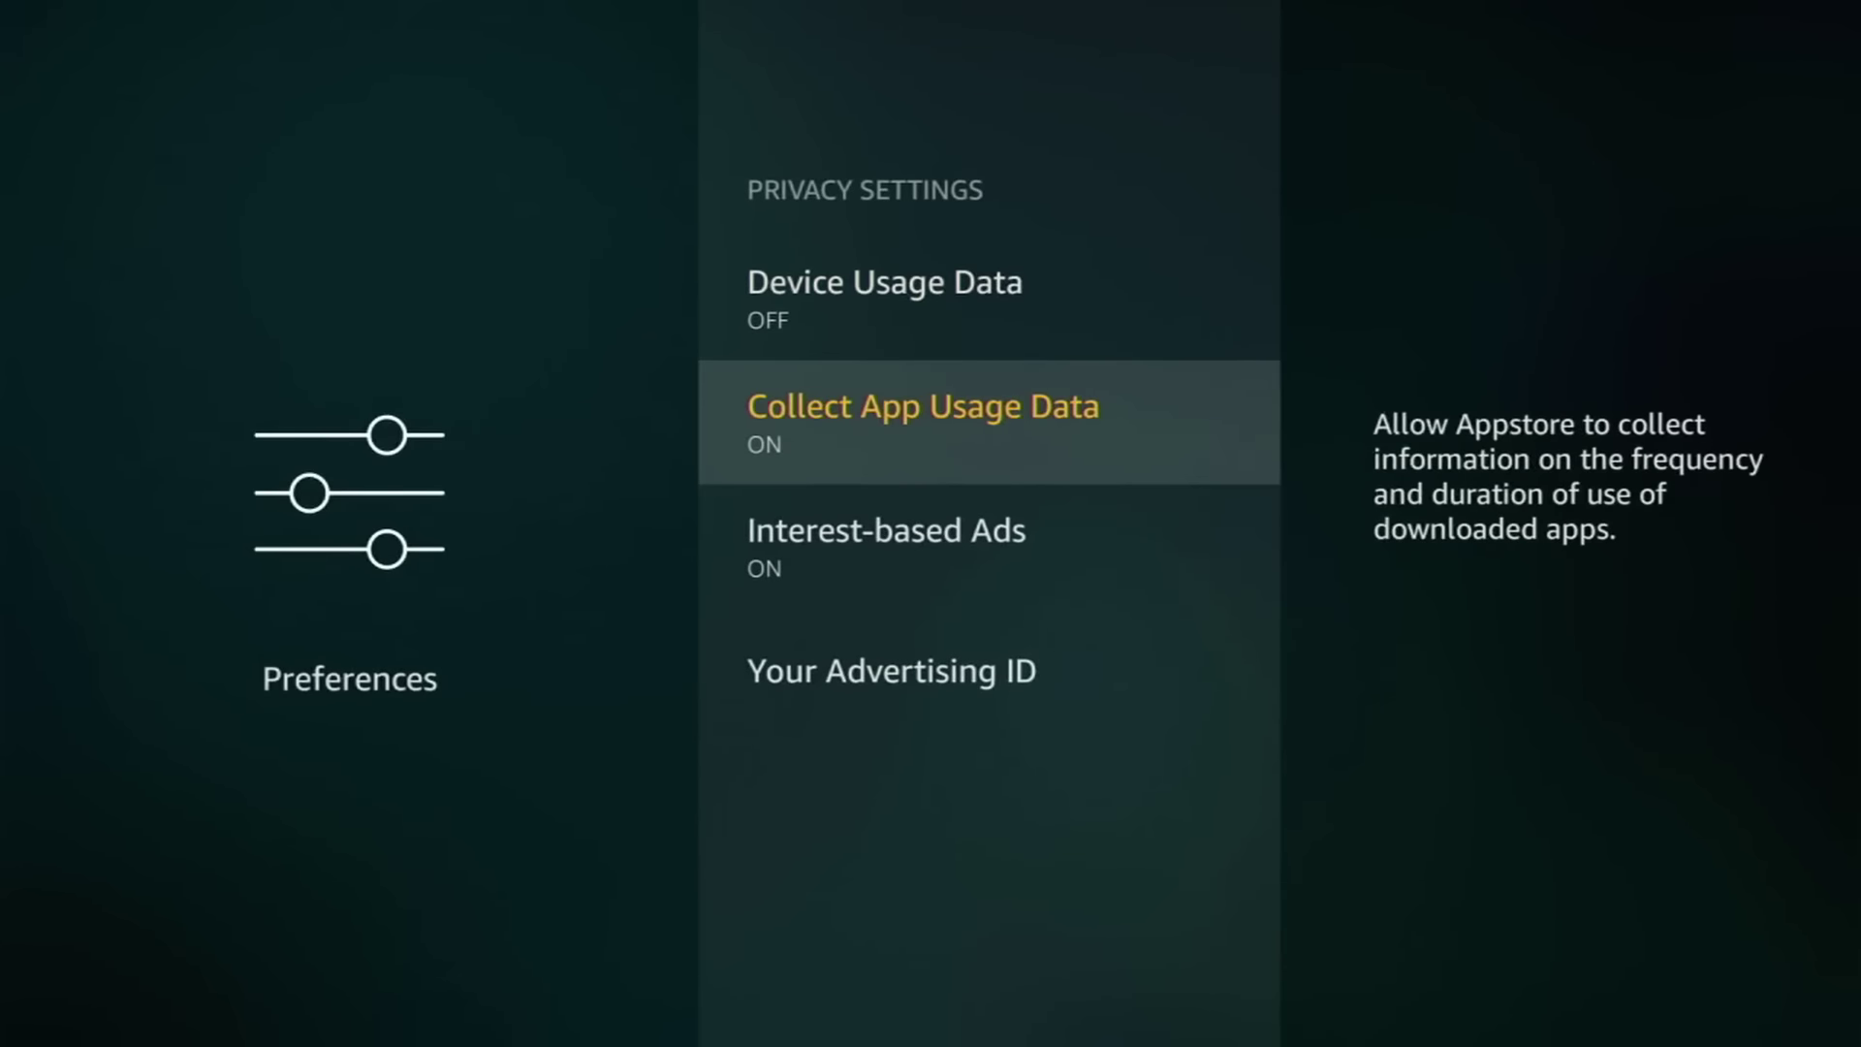
{"action": "key", "text": "Return"}
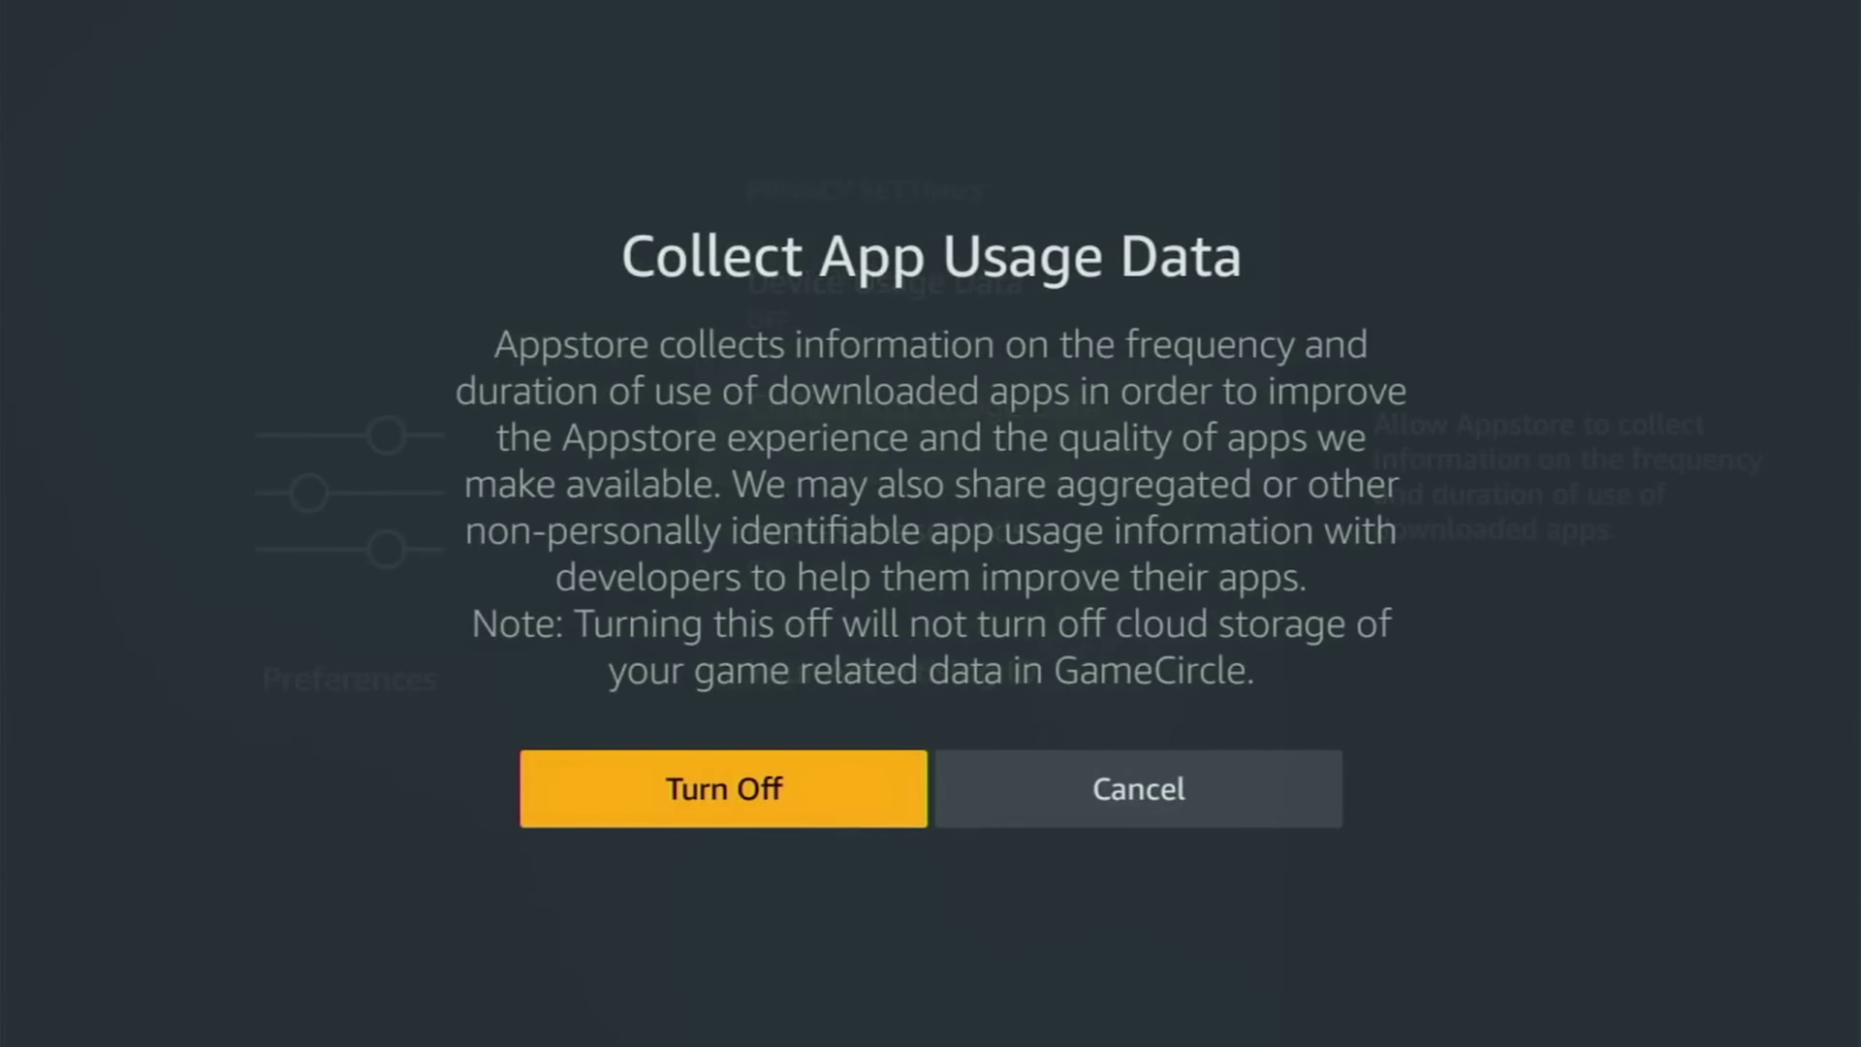
{"action": "key", "text": "Return"}
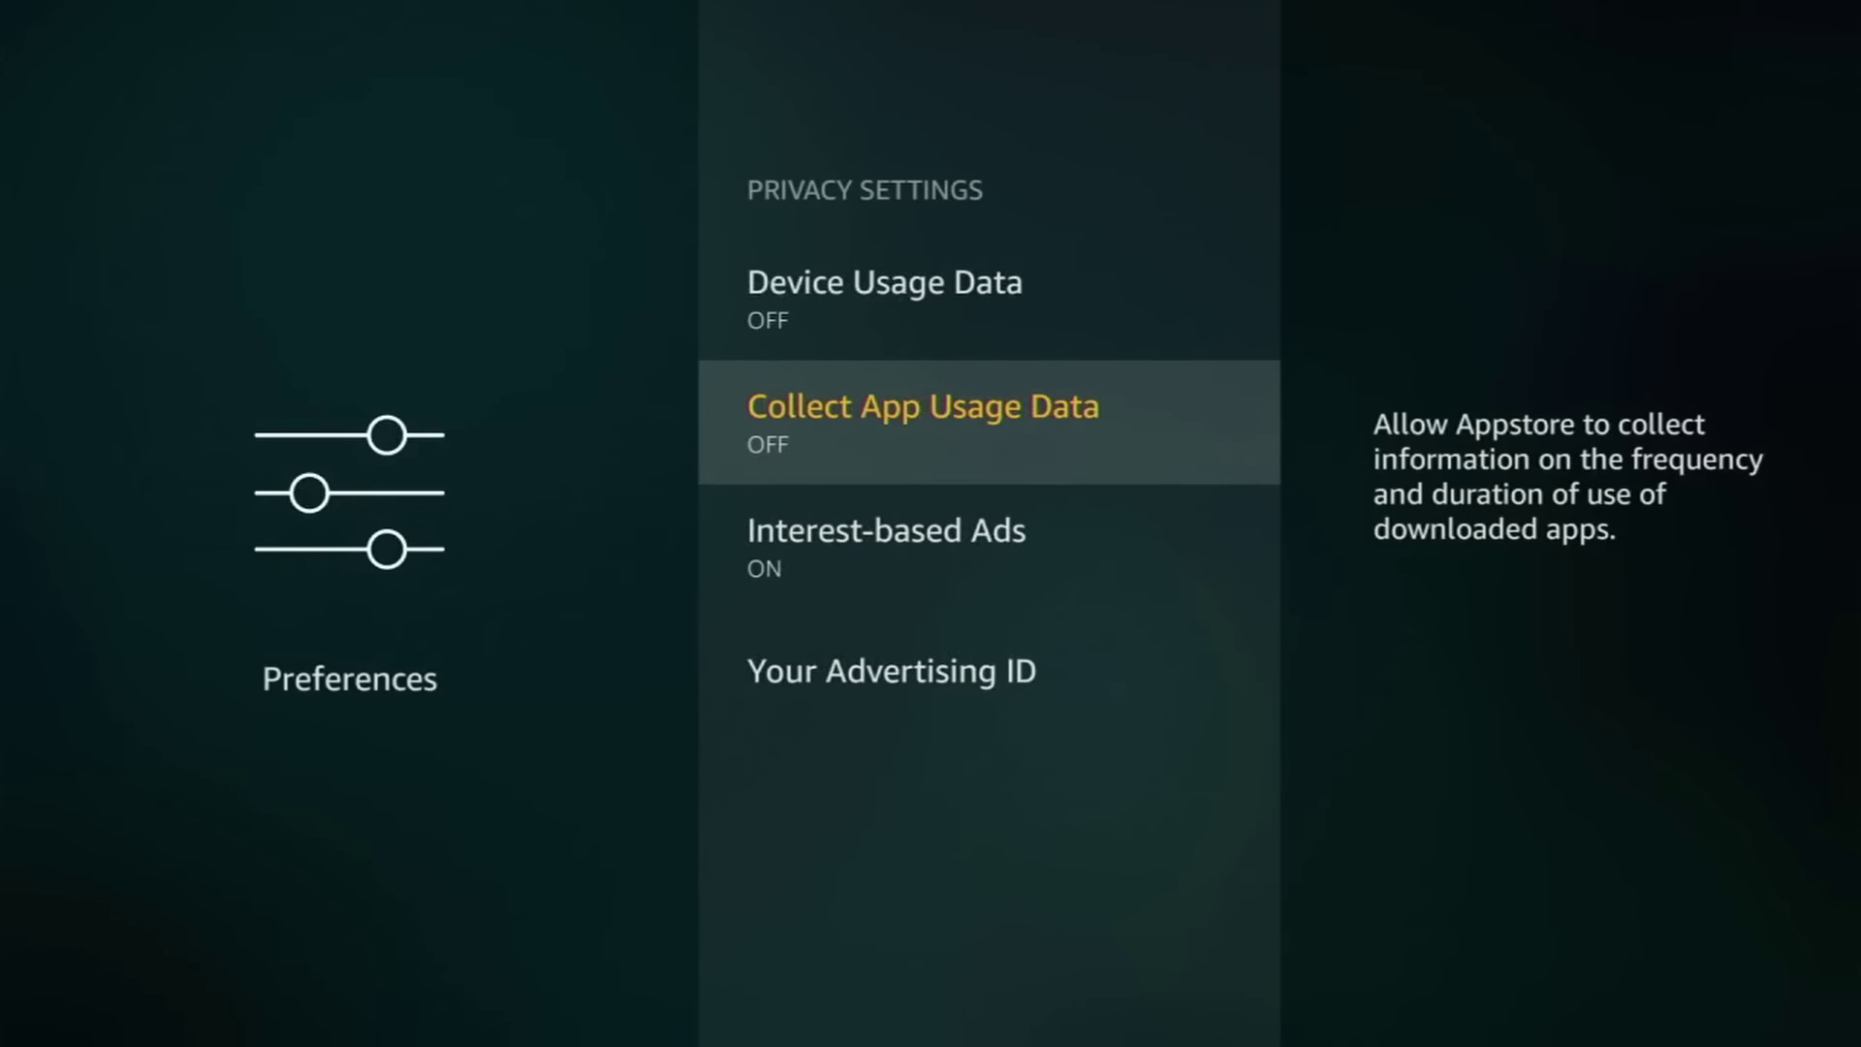
{"action": "key", "text": "Down"}
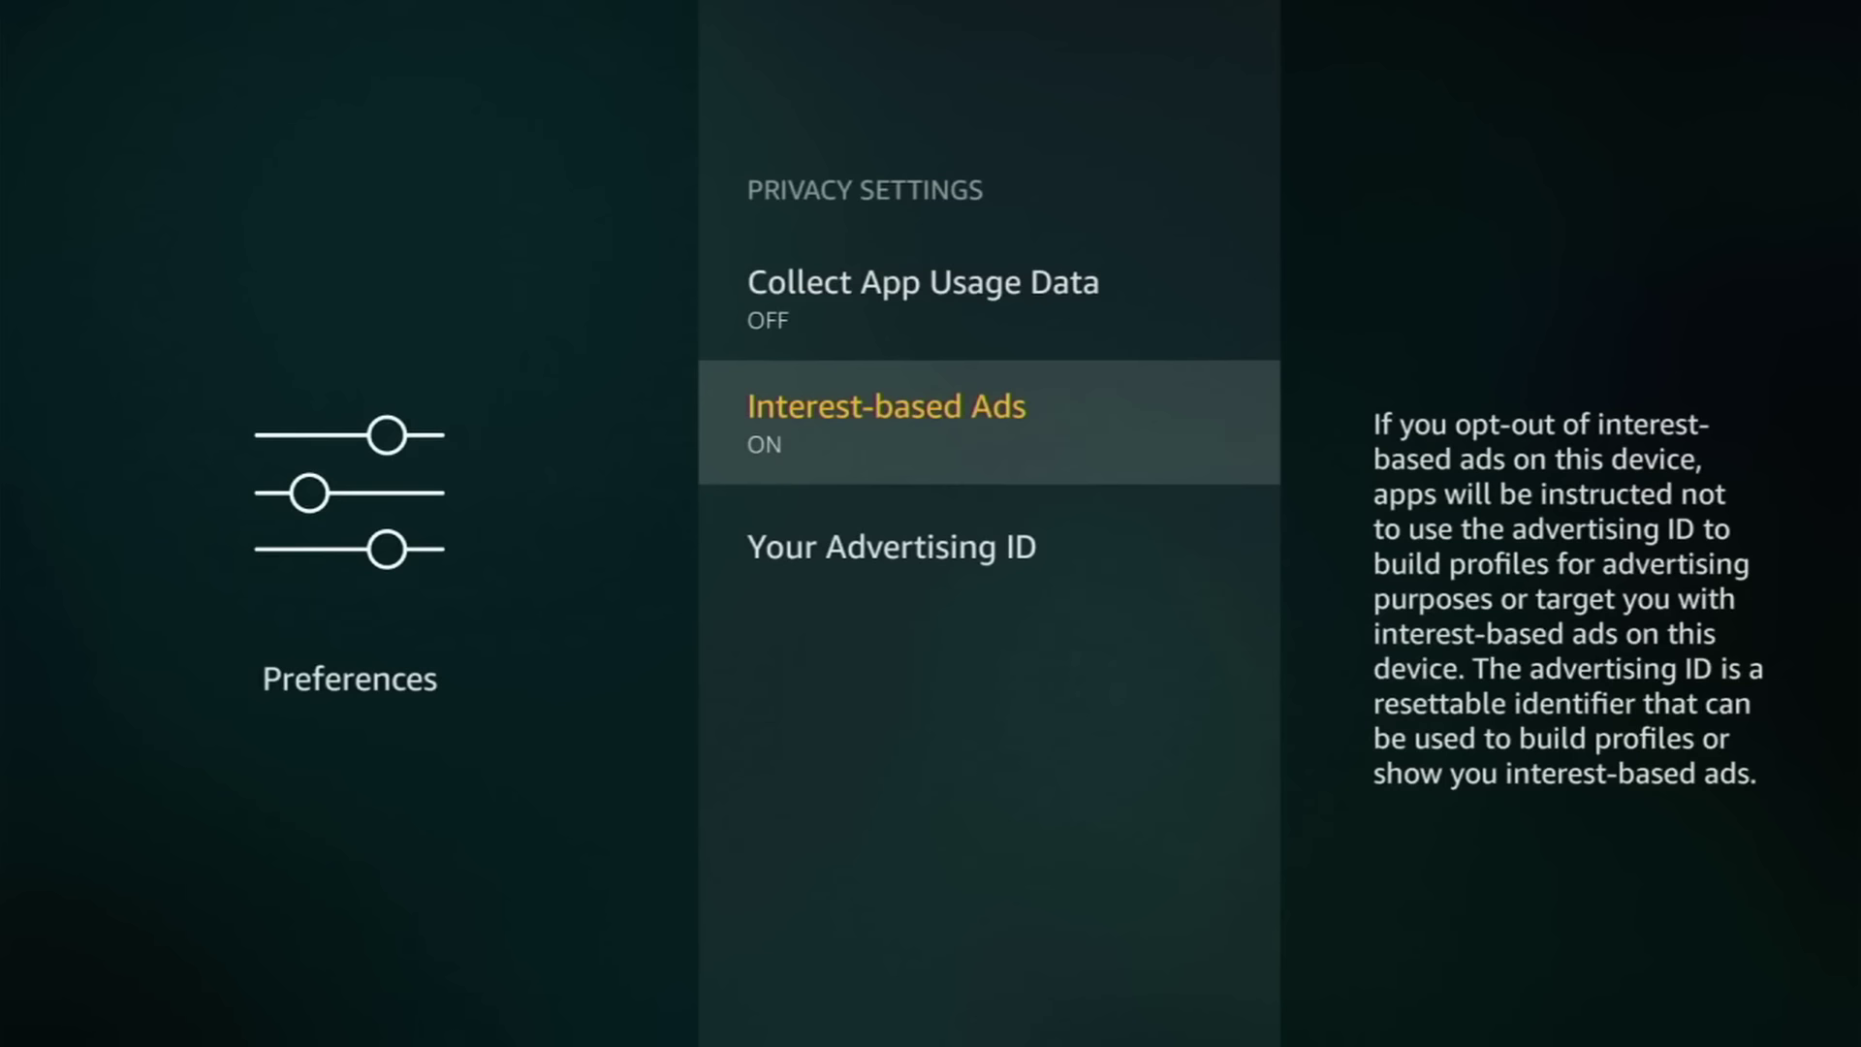
{"action": "key", "text": "Return"}
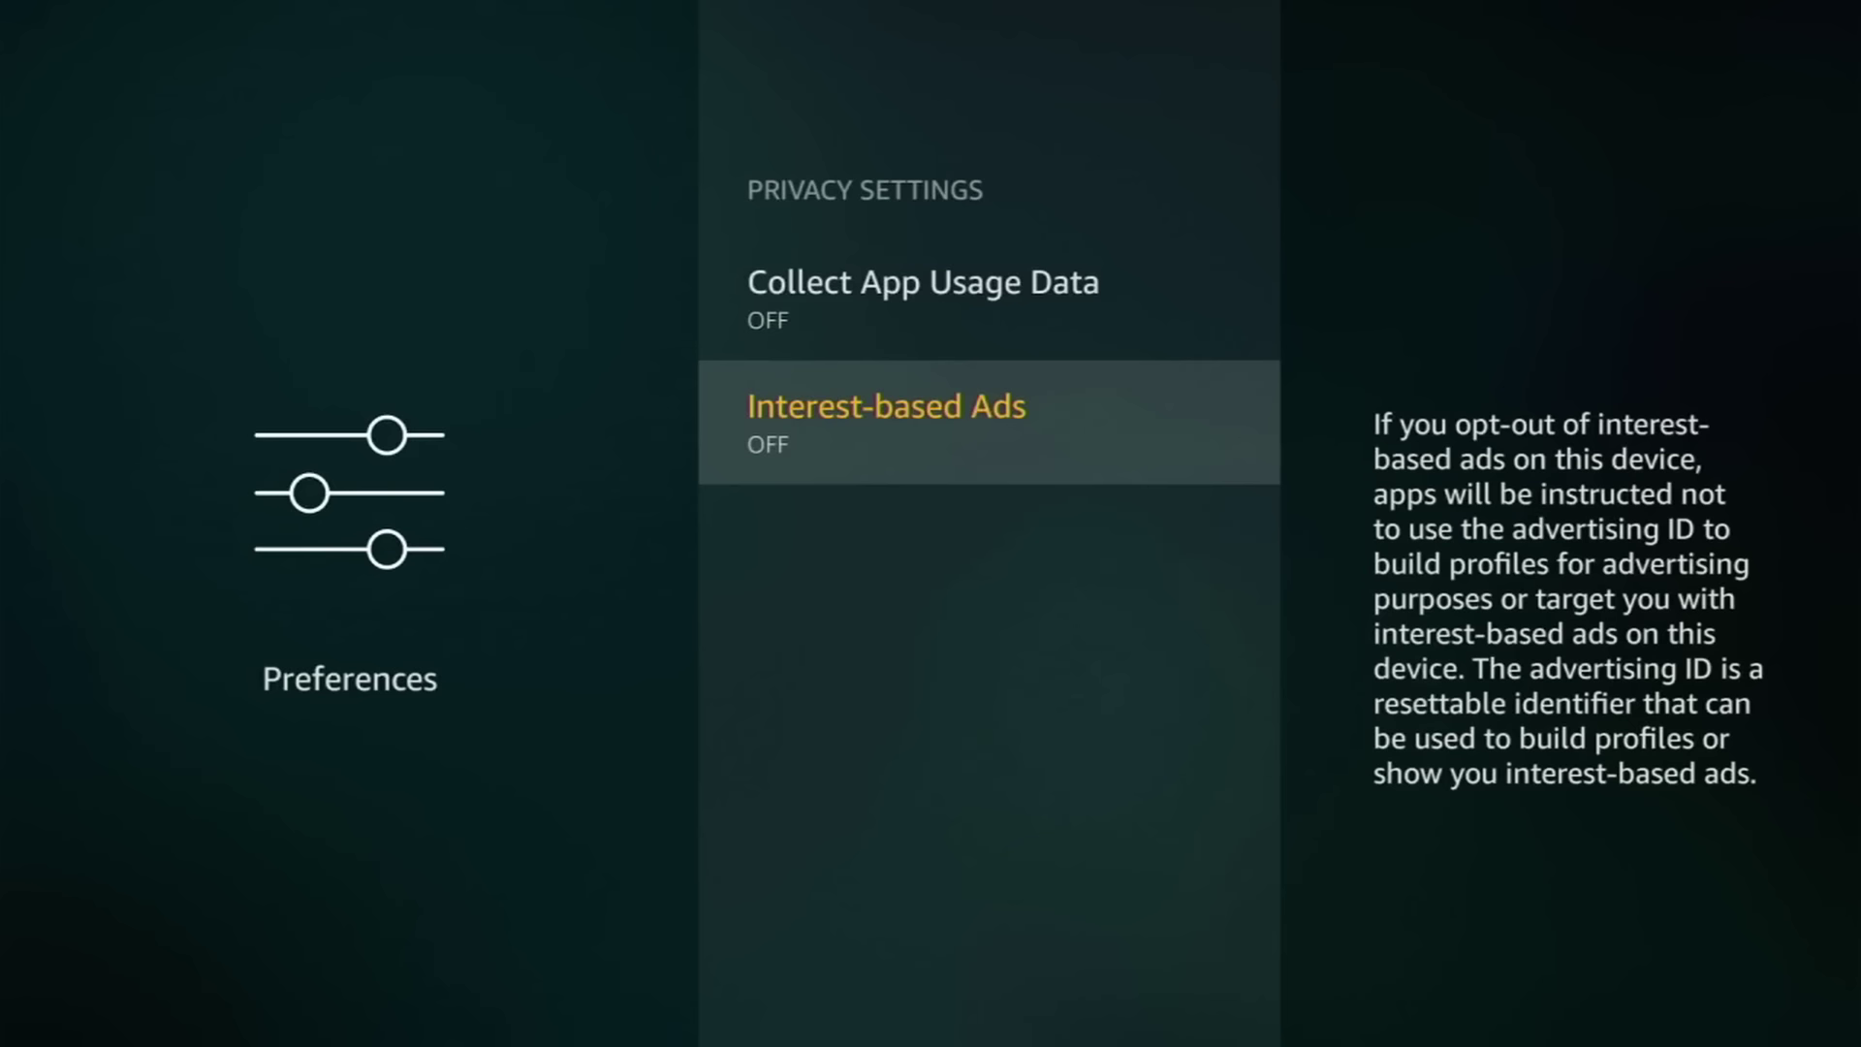
{"action": "key", "text": "Escape"}
Step: Check the Data Monitoring setting in Preferences and return to the list
{"action": "key", "text": "Down"}
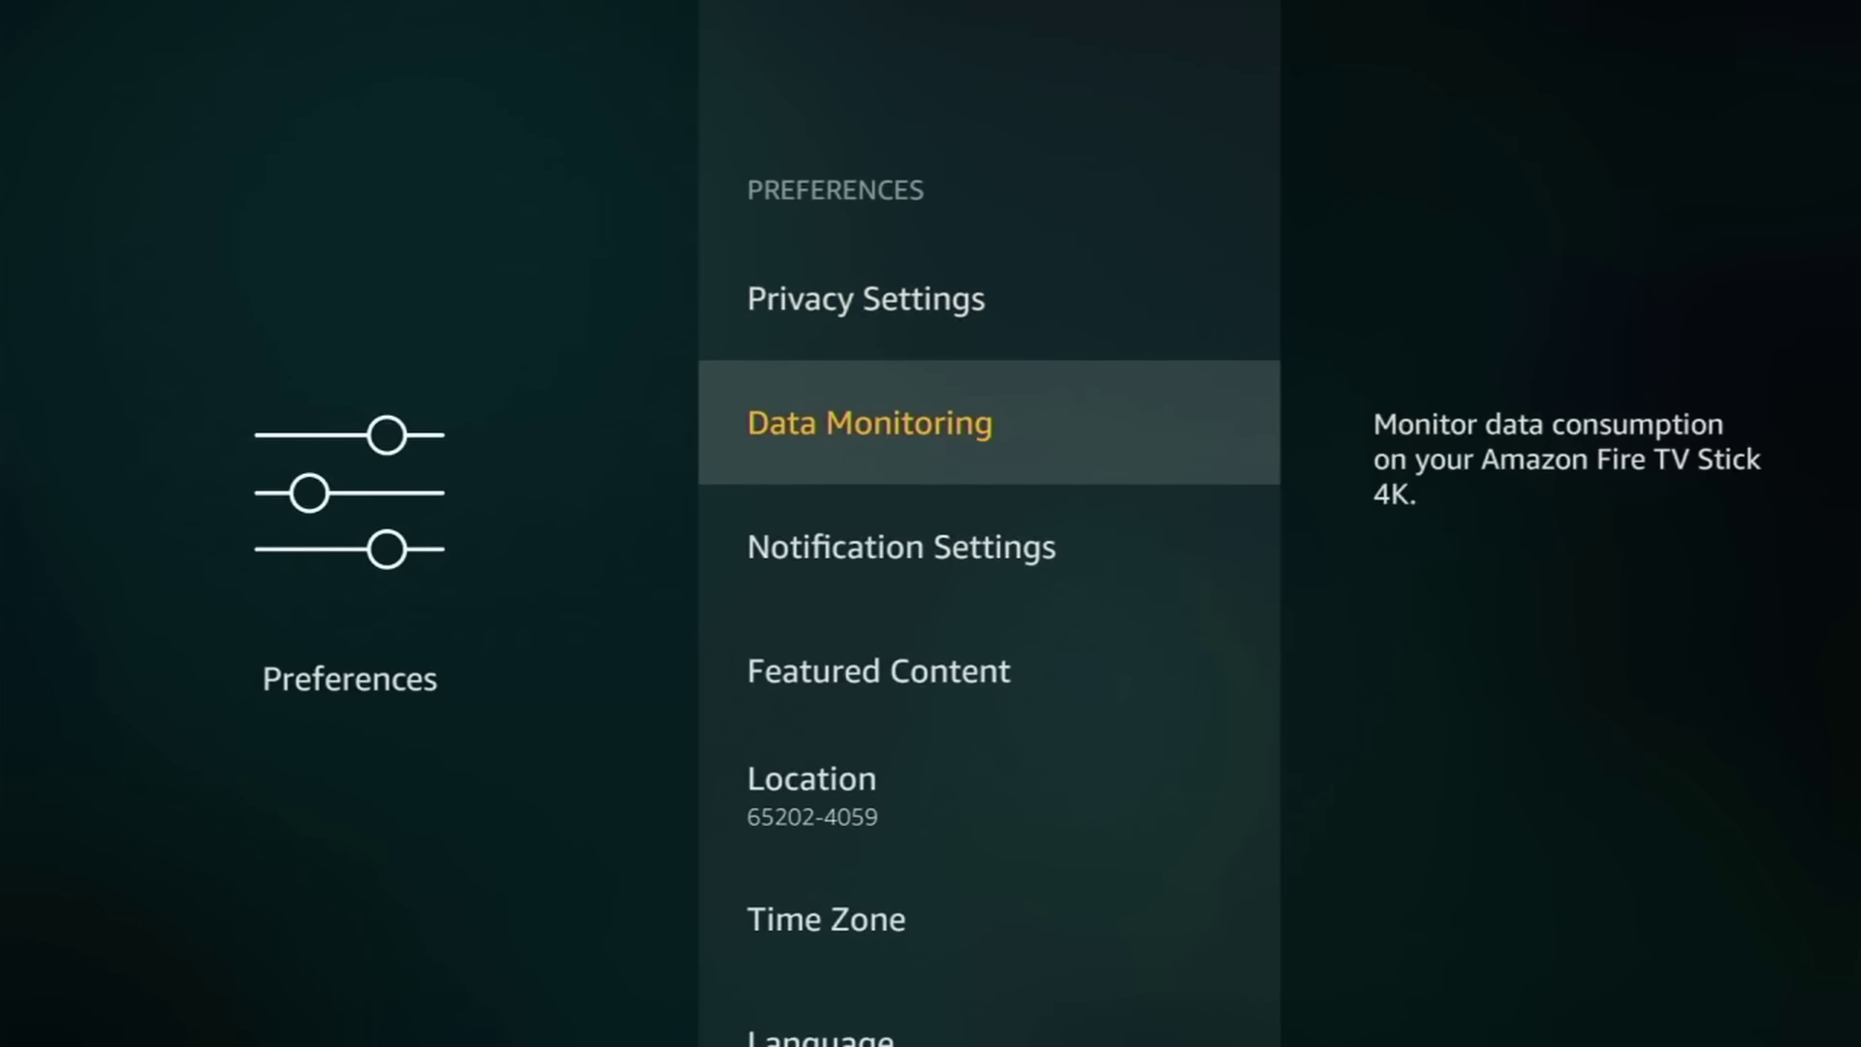
{"action": "key", "text": "Return"}
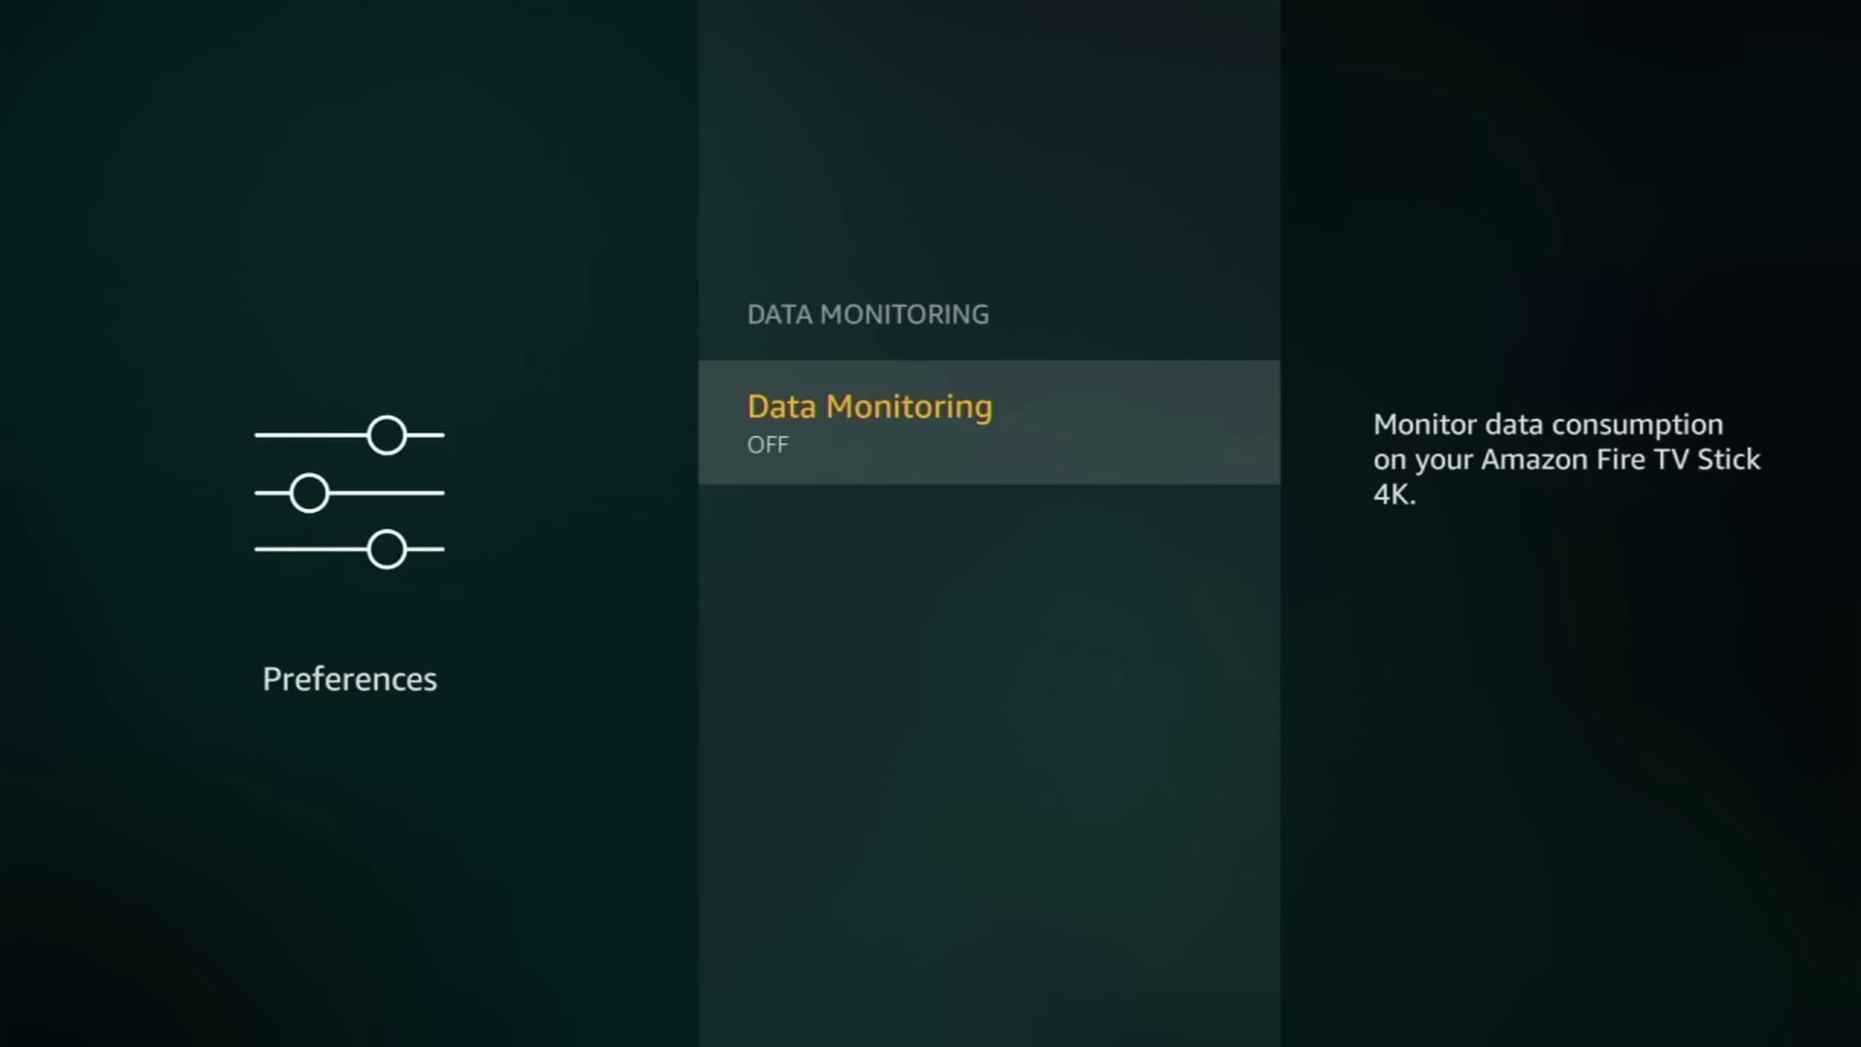
{"action": "key", "text": "Escape"}
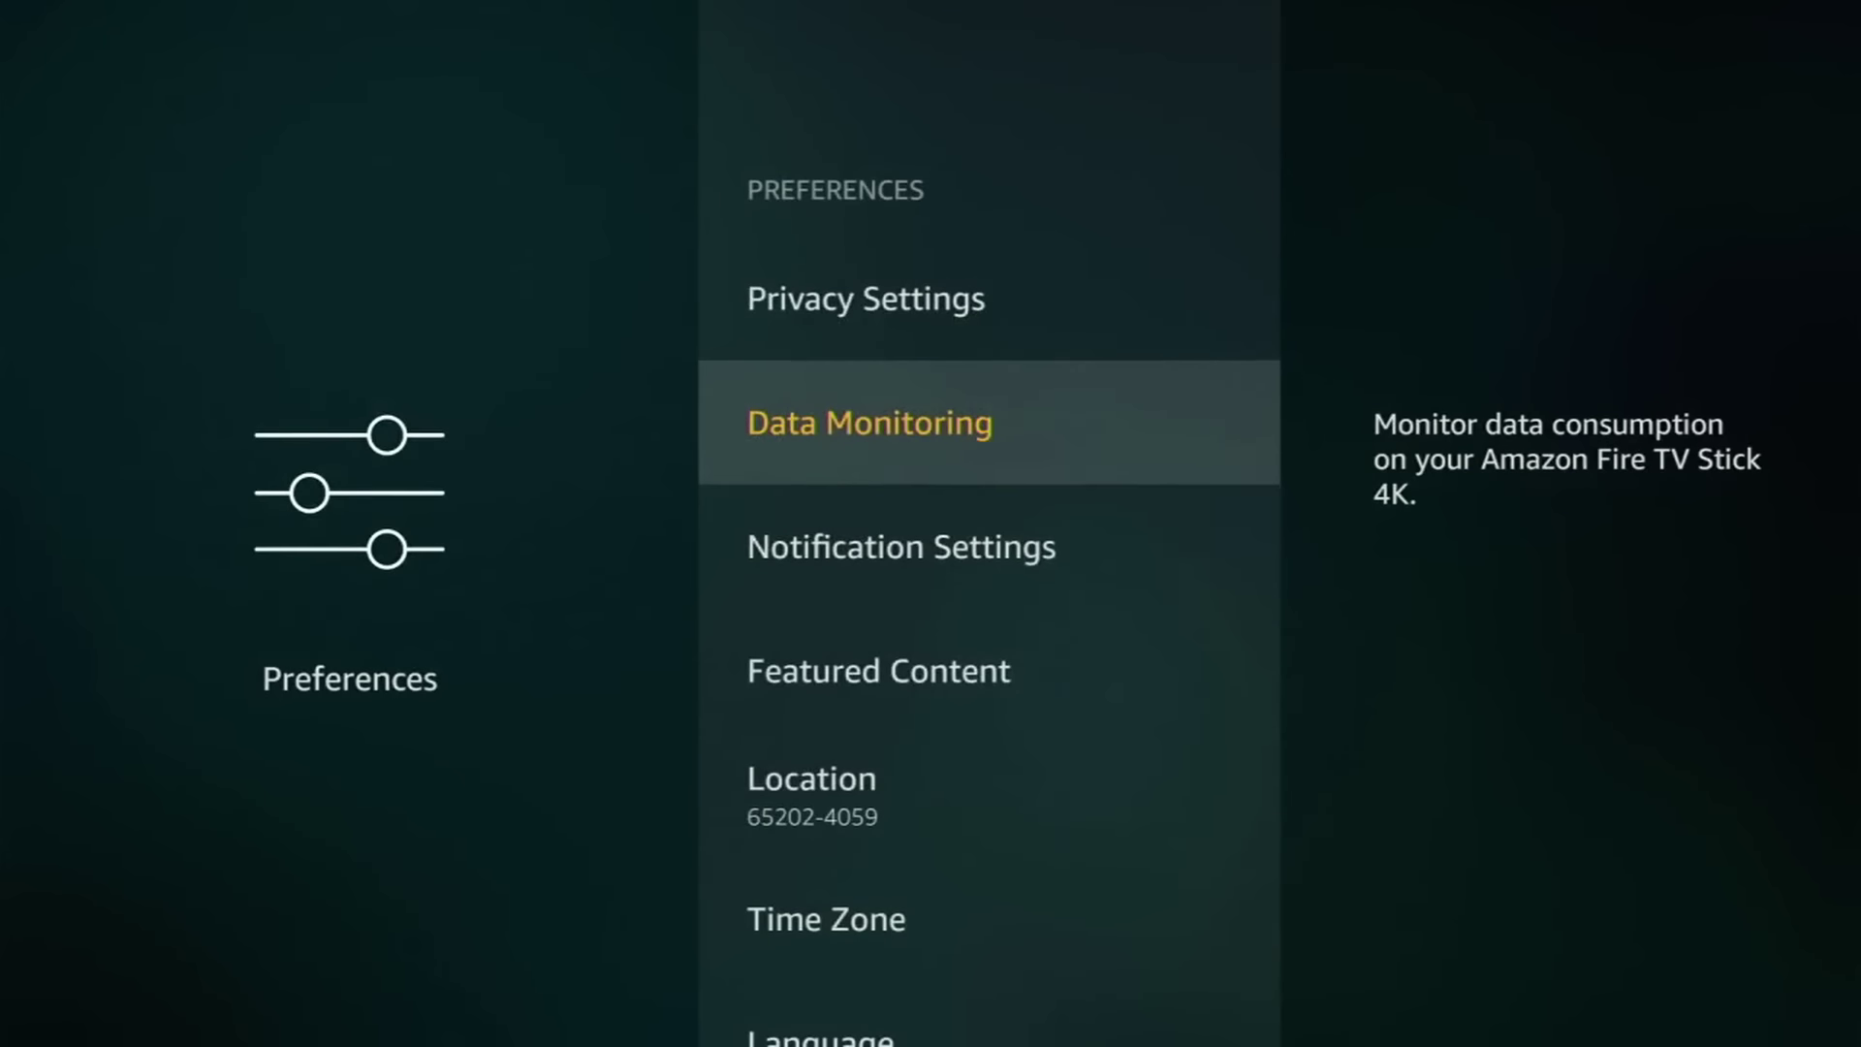
Step: Turn off app notifications for Alexa Notifications and Apple TV, and return to the Preferences list
{"action": "key", "text": "Down"}
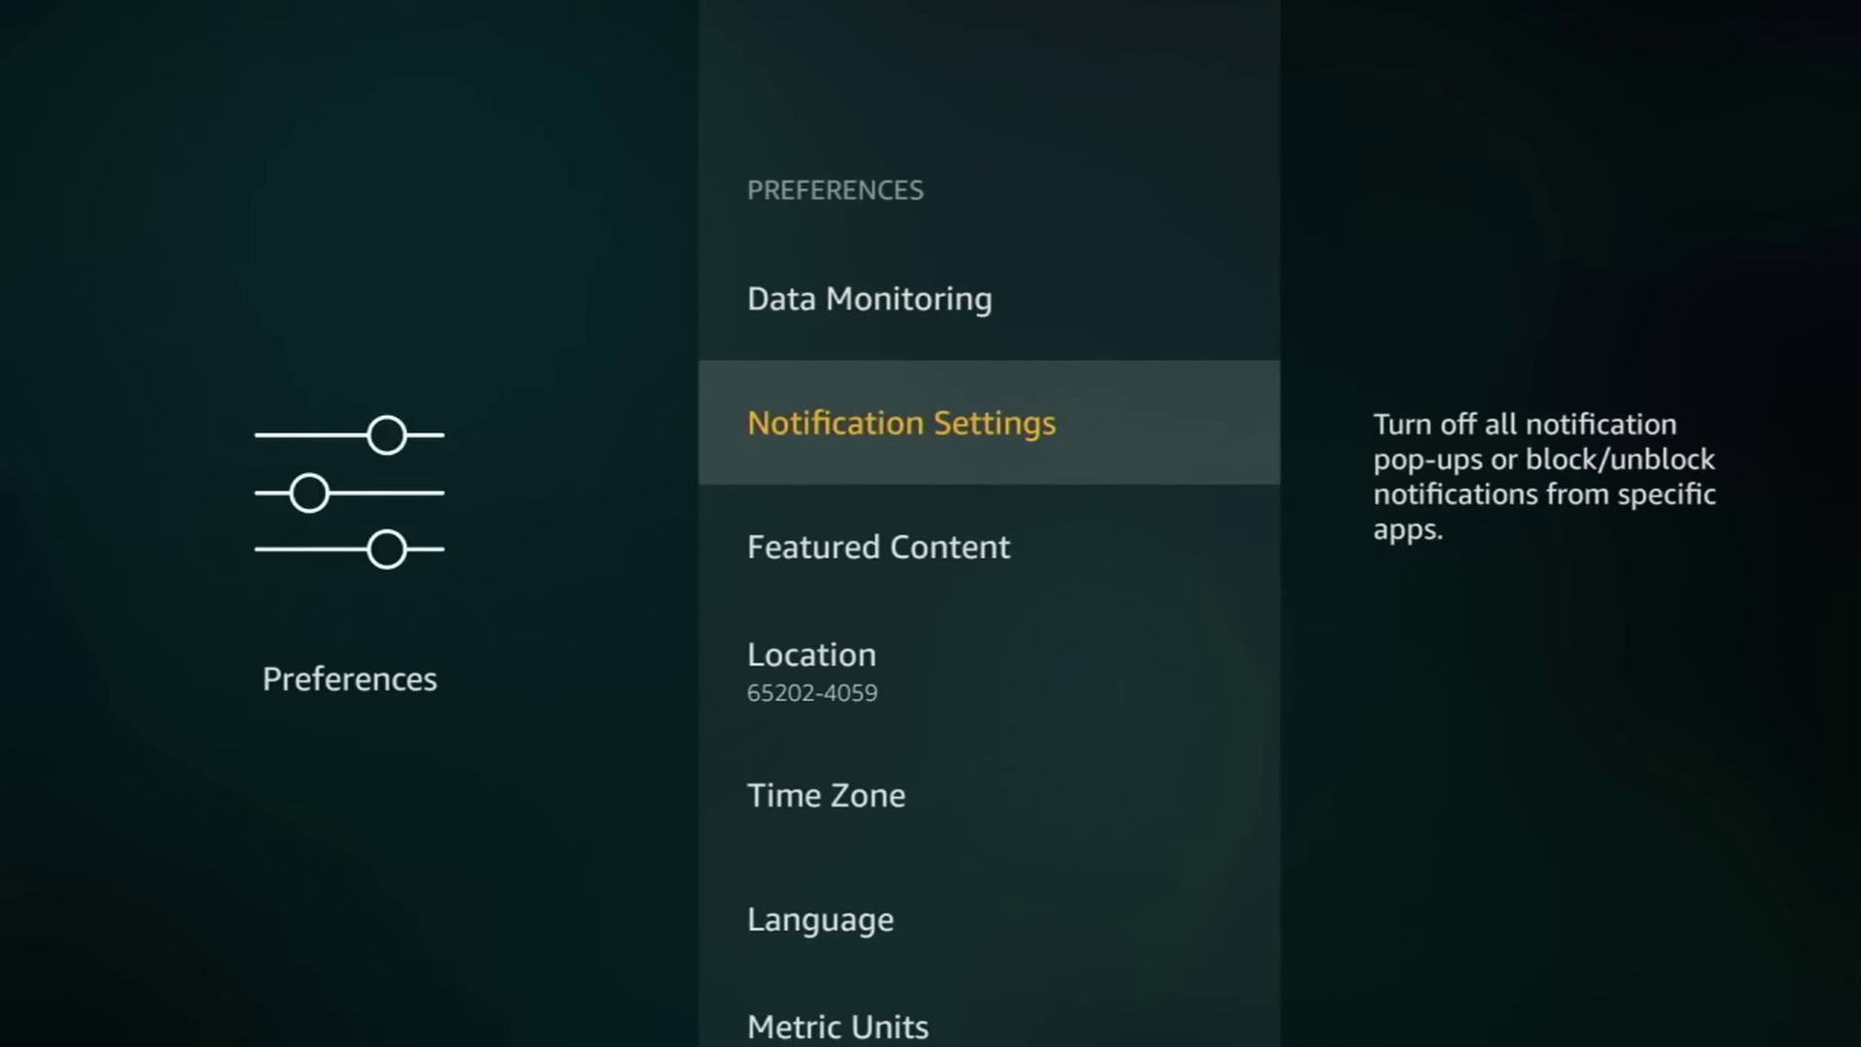
{"action": "key", "text": "Return"}
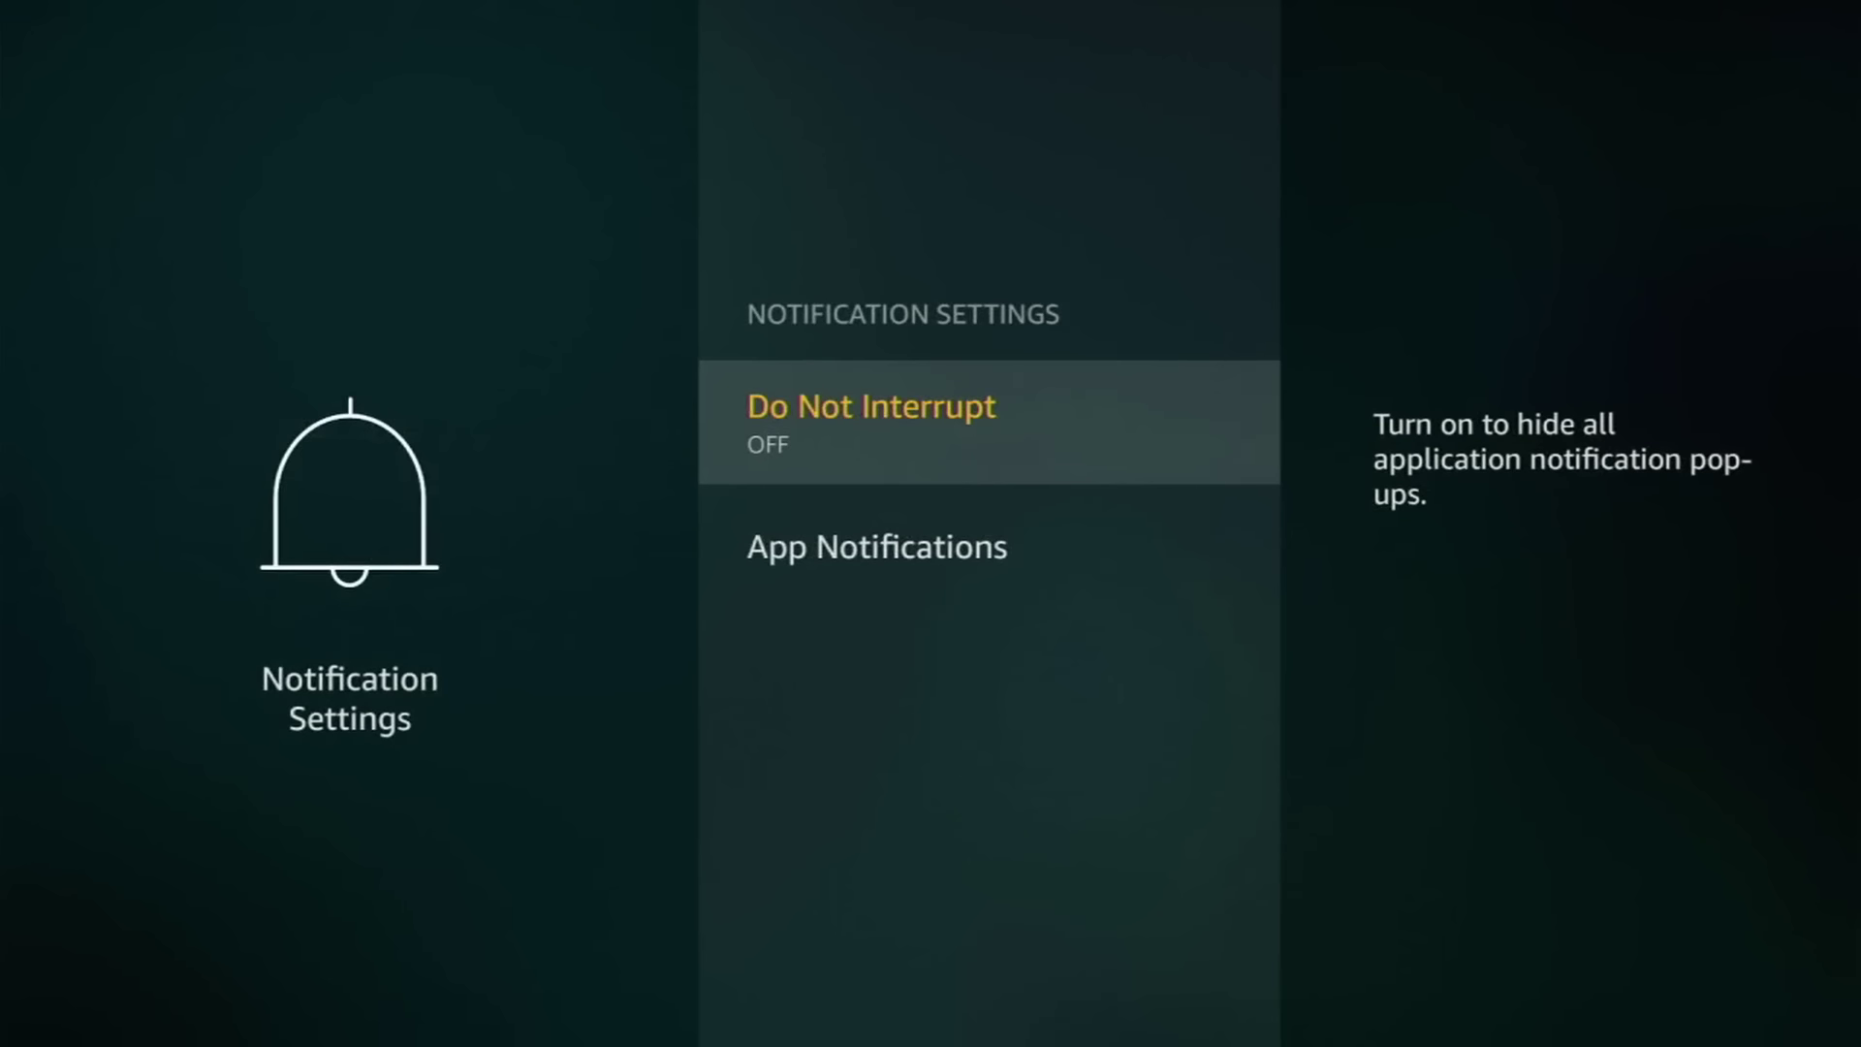
{"action": "key", "text": "Down"}
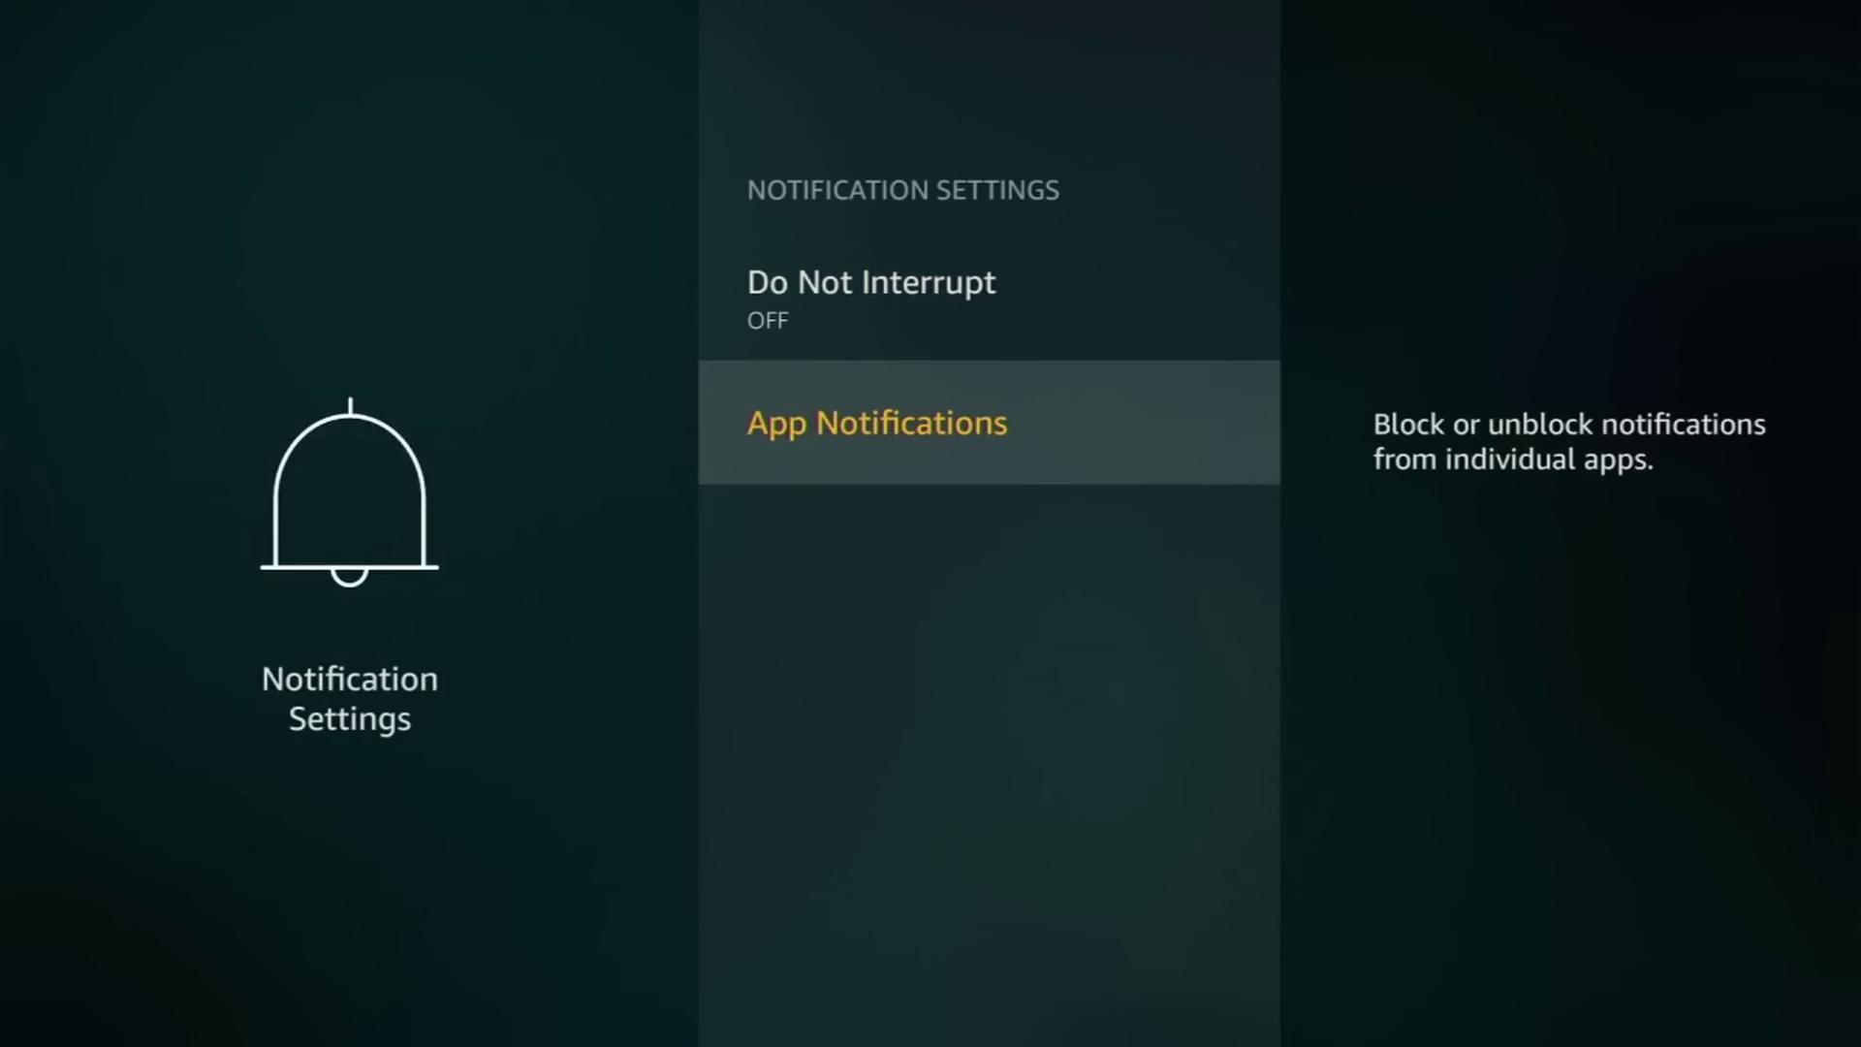
{"action": "key", "text": "Return"}
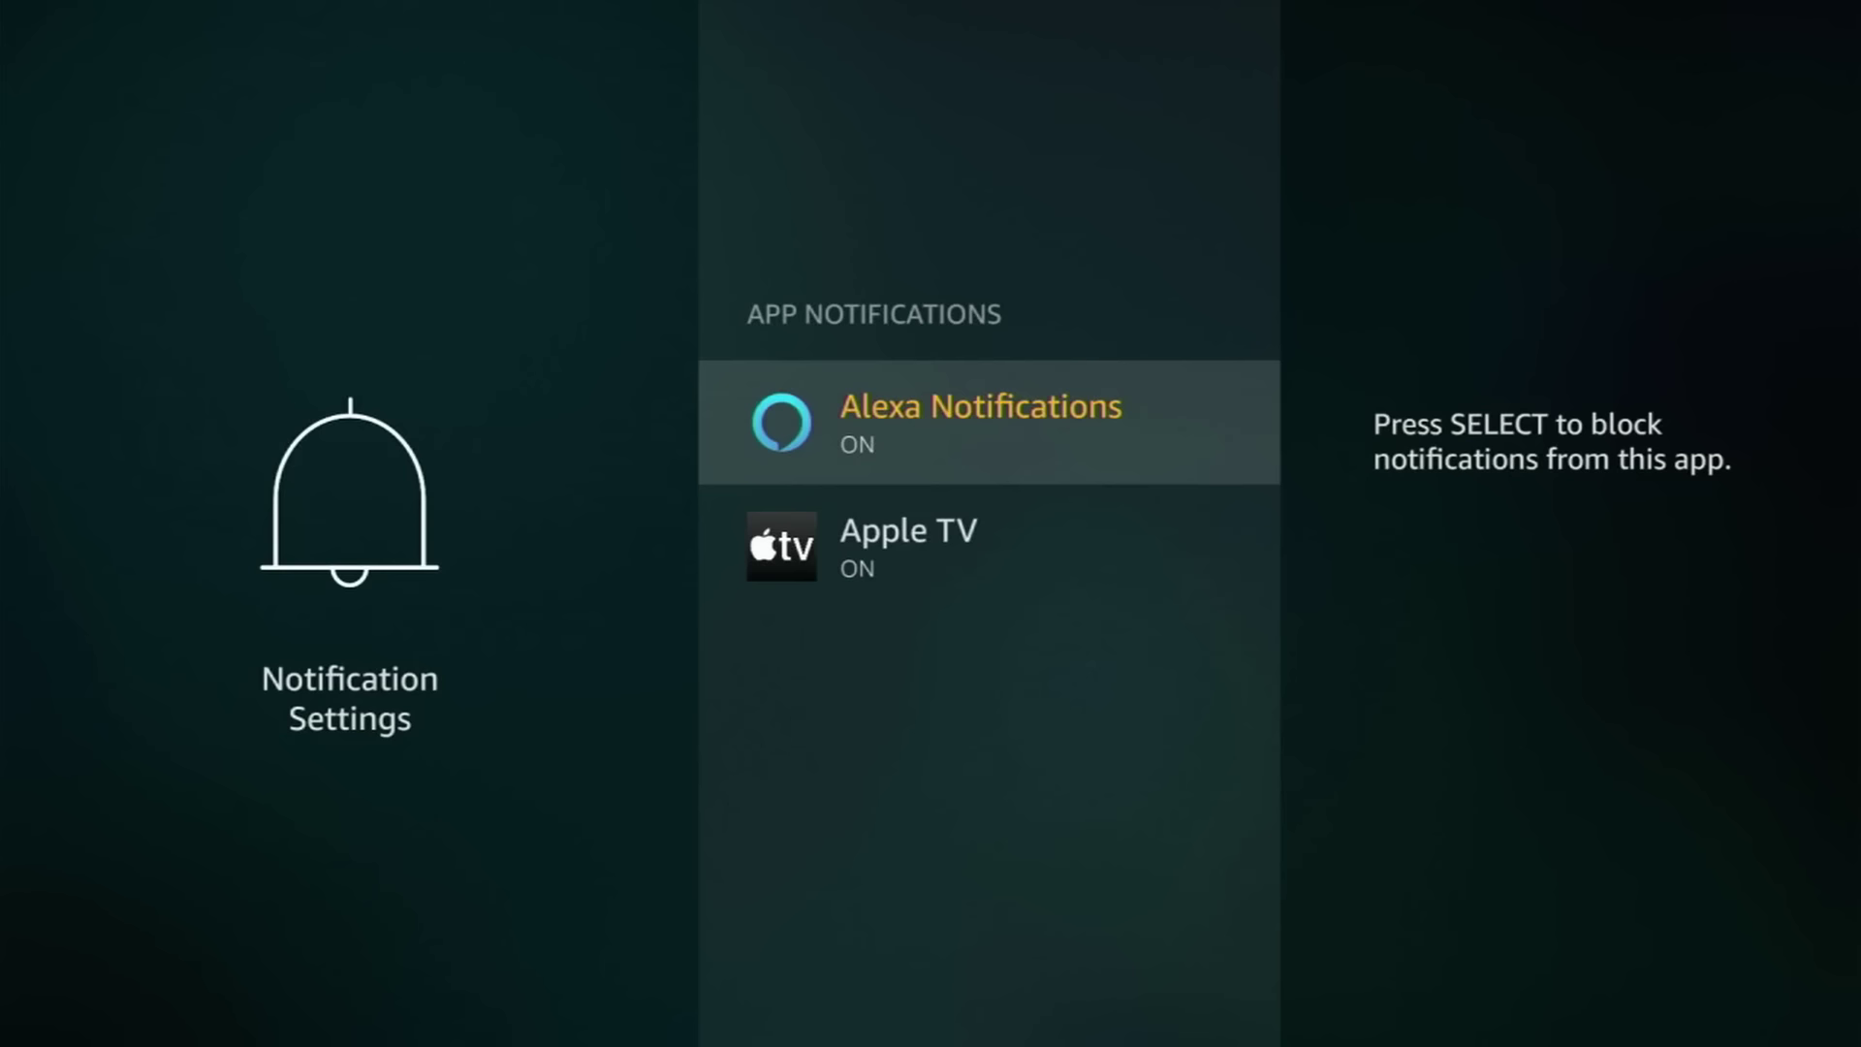
{"action": "key", "text": "Return"}
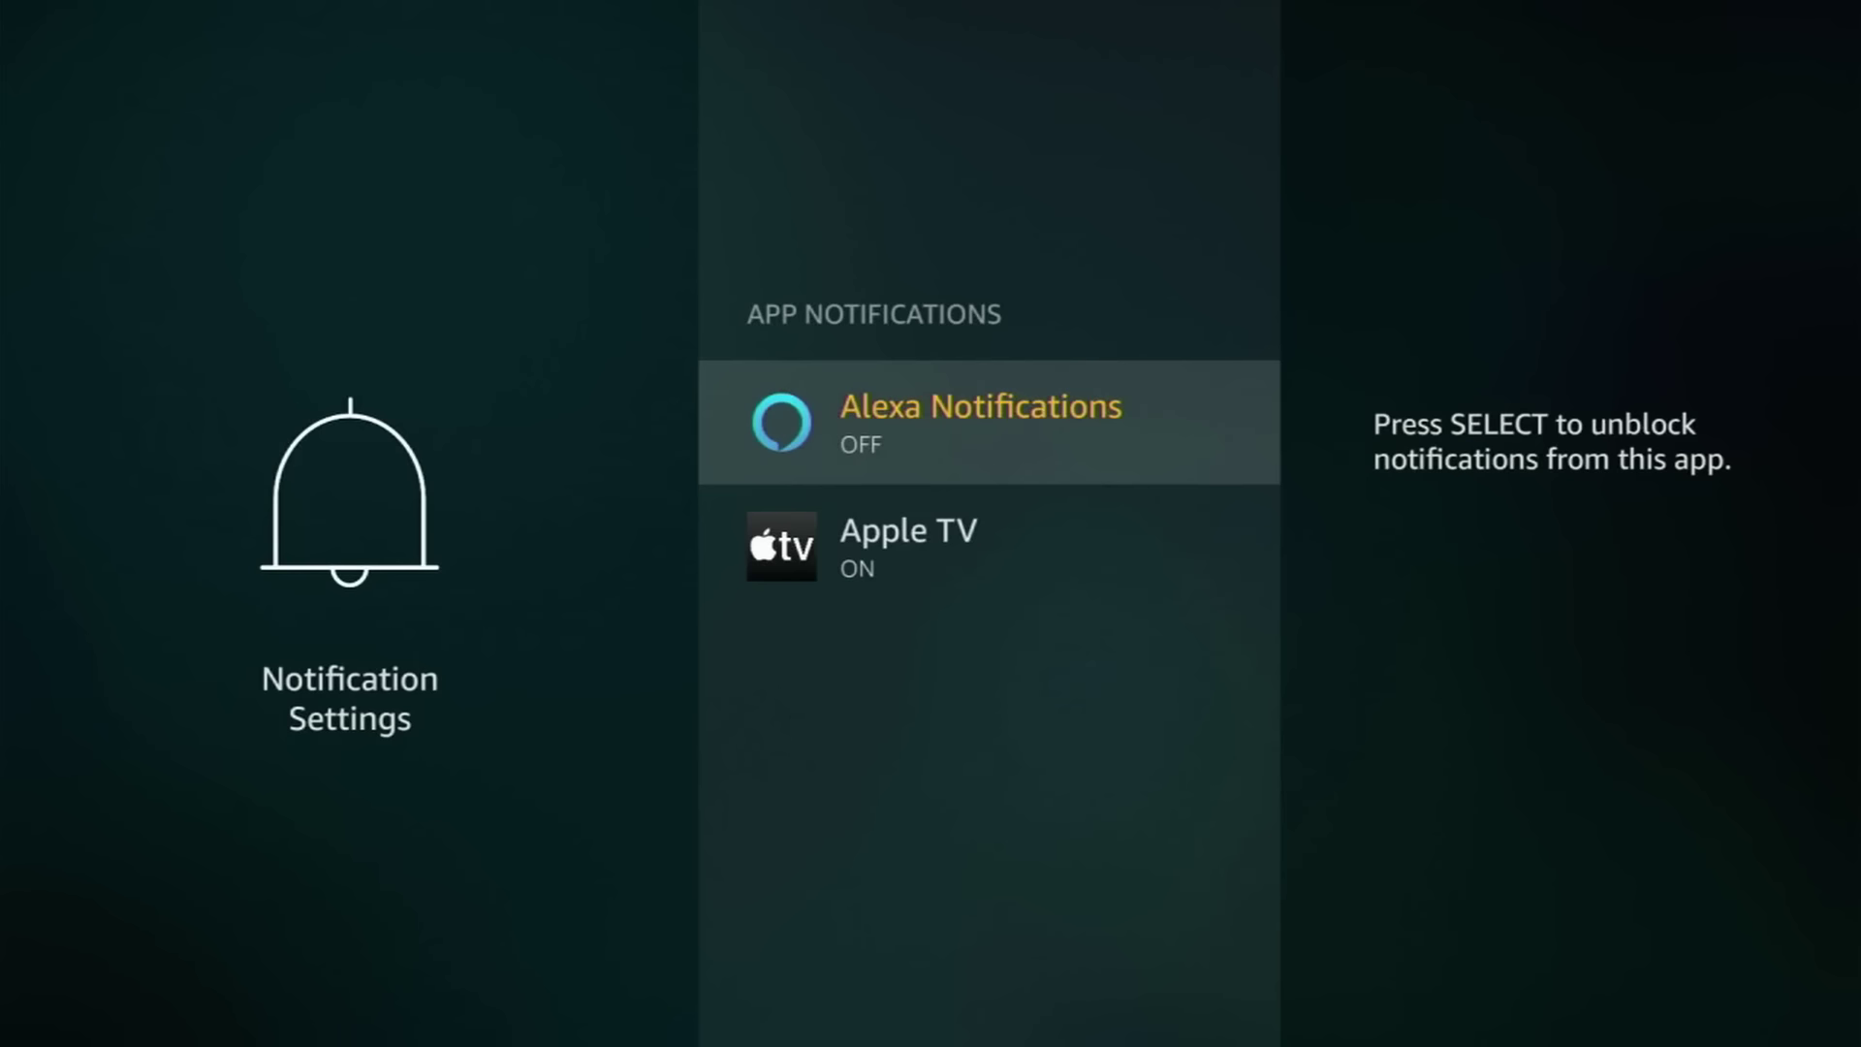
{"action": "key", "text": "Down"}
{"action": "key", "text": "Return"}
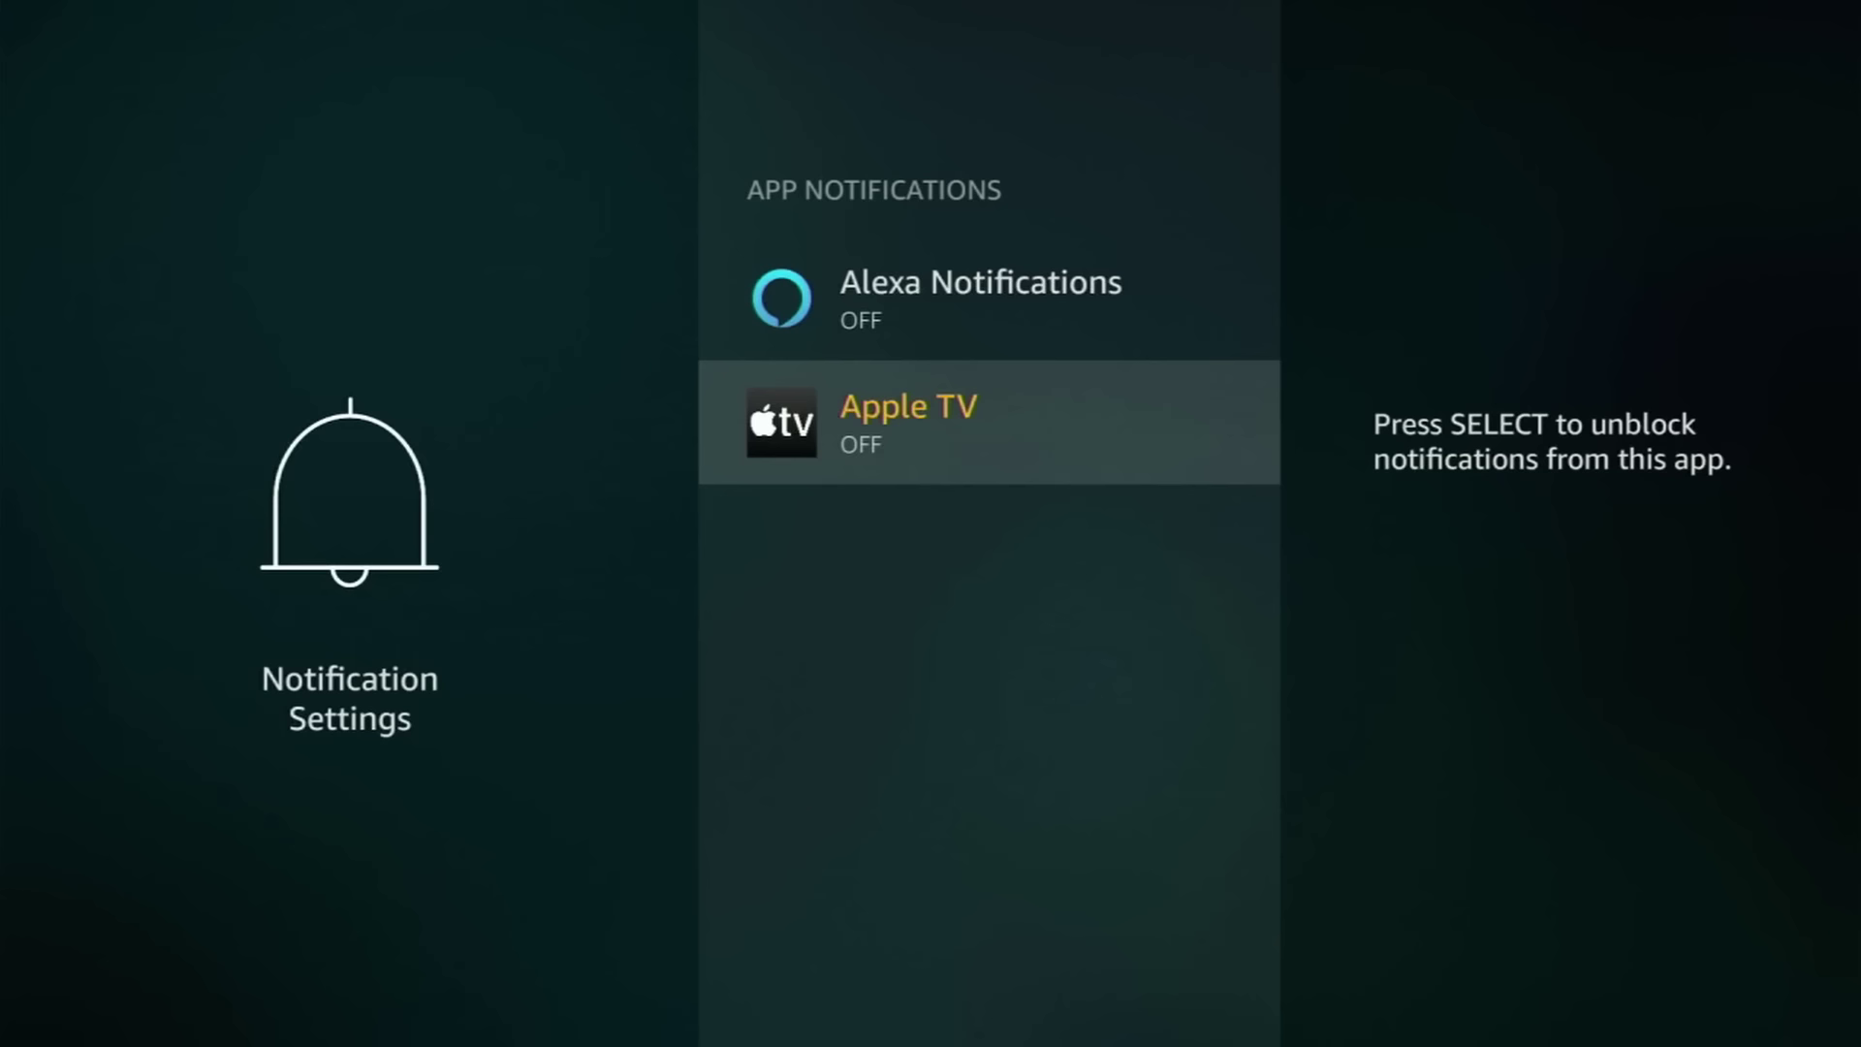
{"action": "key", "text": "Escape"}
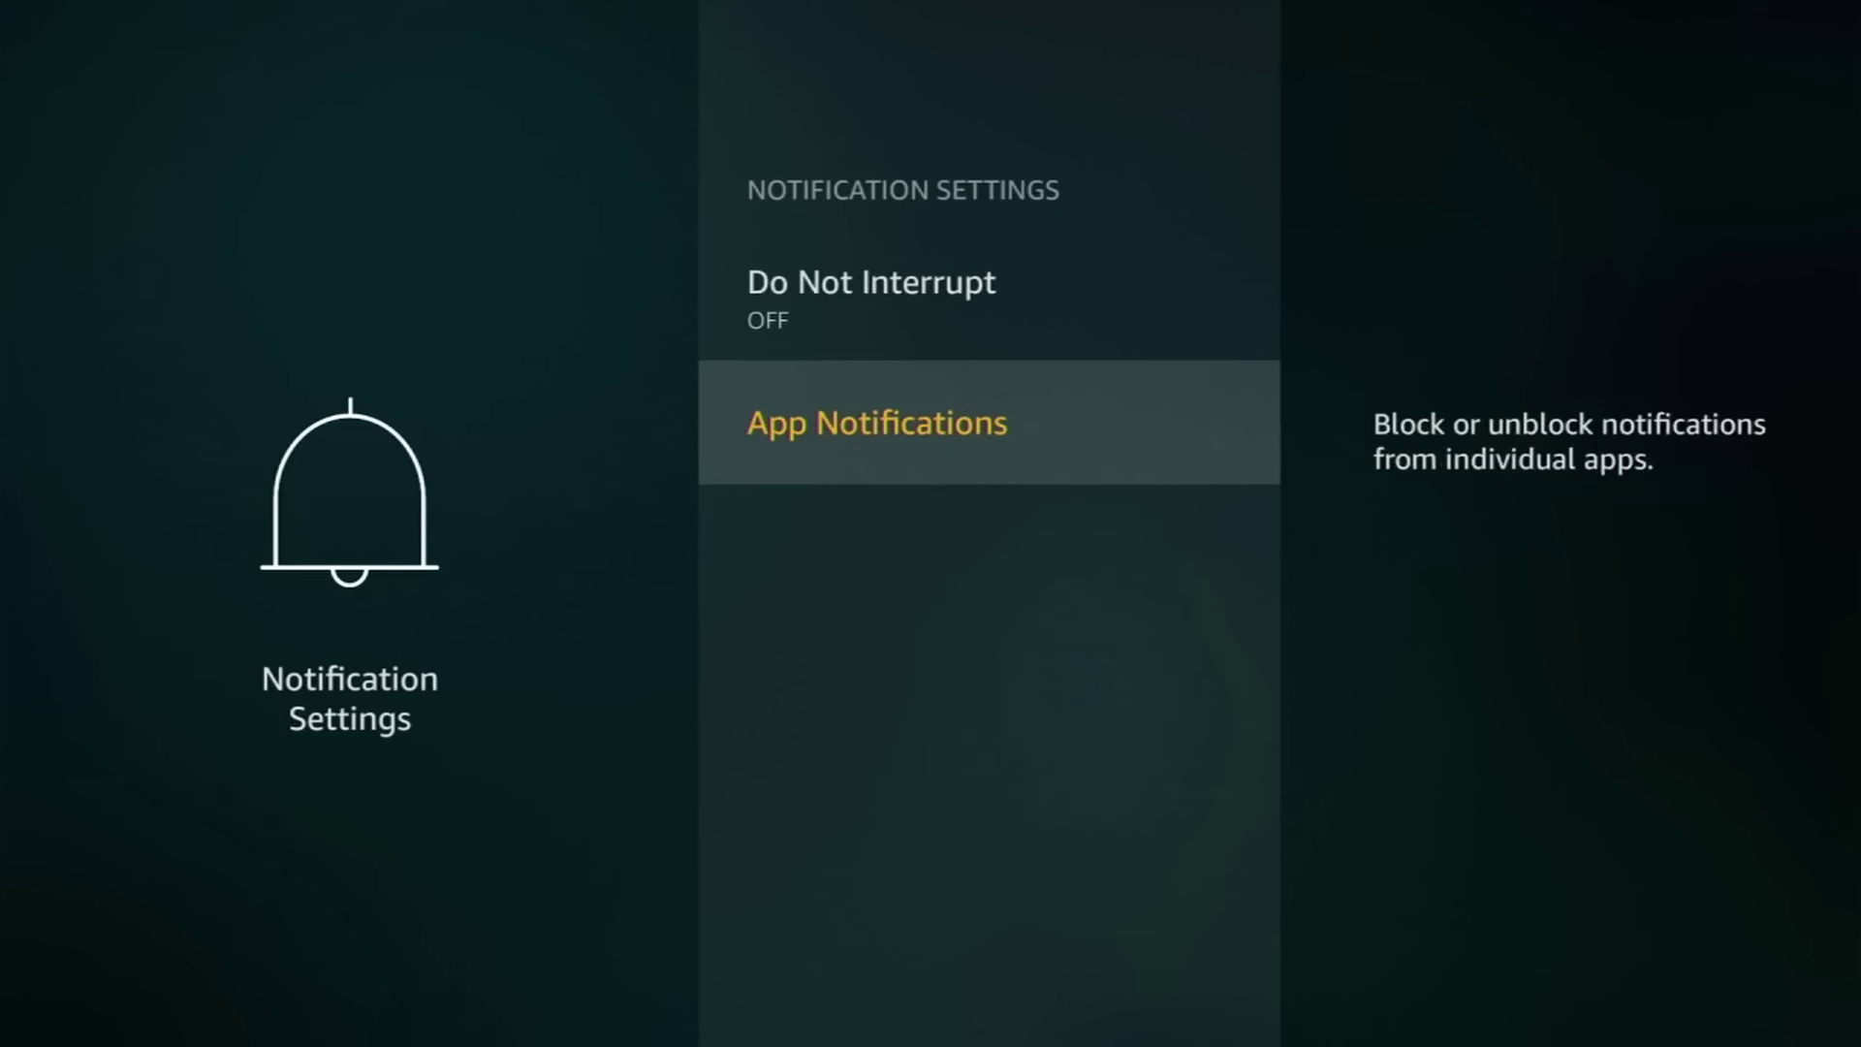
{"action": "key", "text": "Escape"}
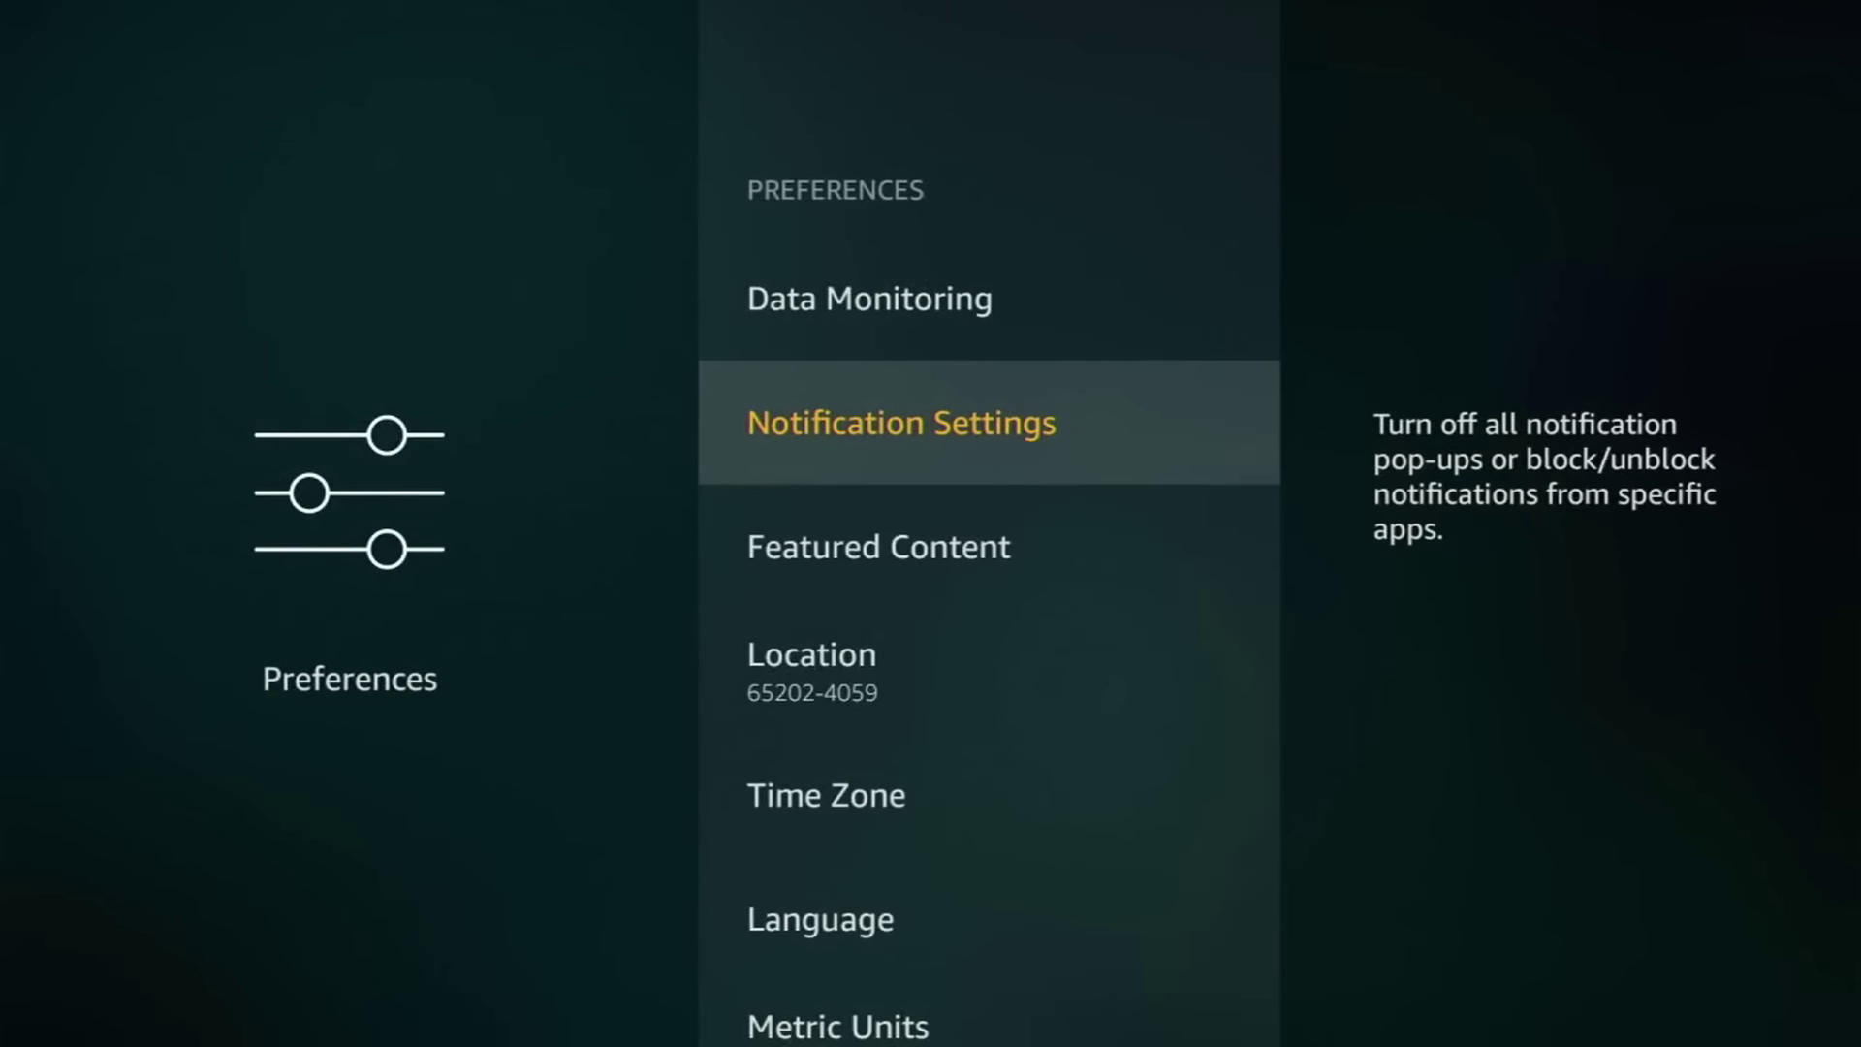
Step: Turn off Allow Video Autoplay and Allow Audio Autoplay for Featured Content, and leave Preferences
{"action": "key", "text": "Down"}
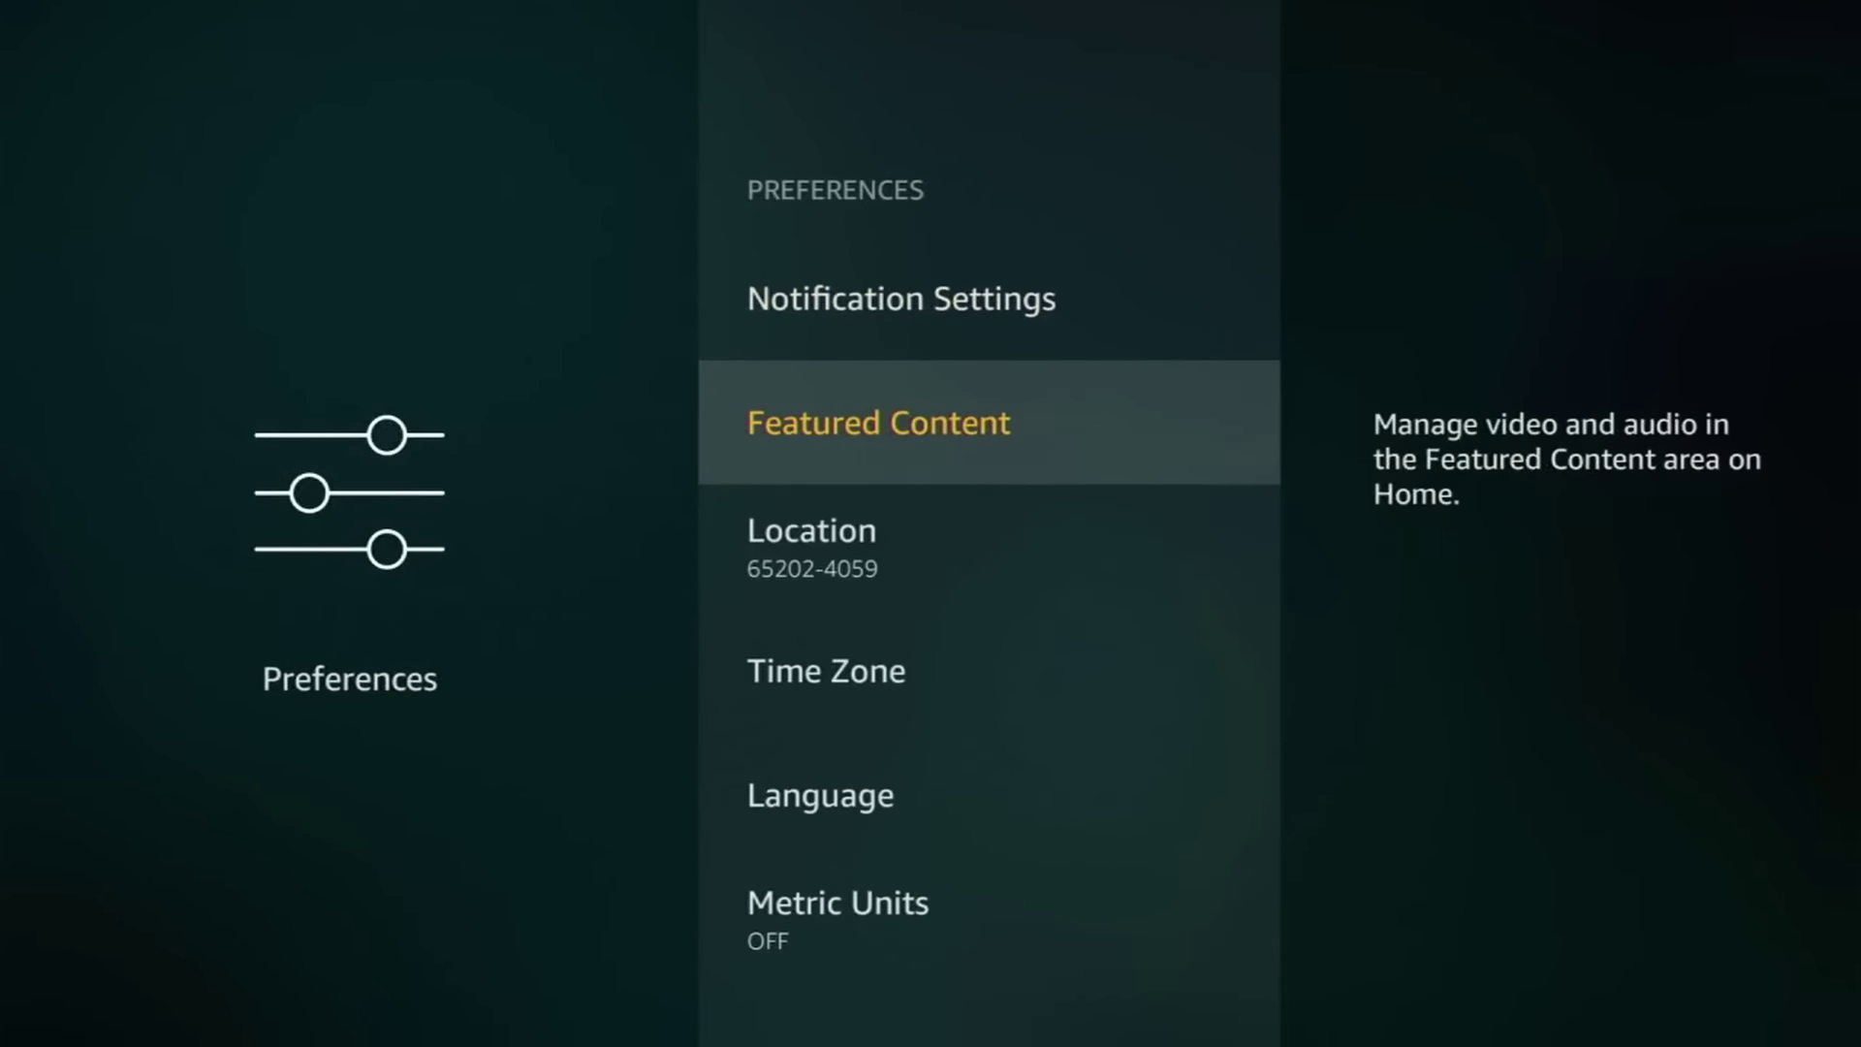
{"action": "key", "text": "Return"}
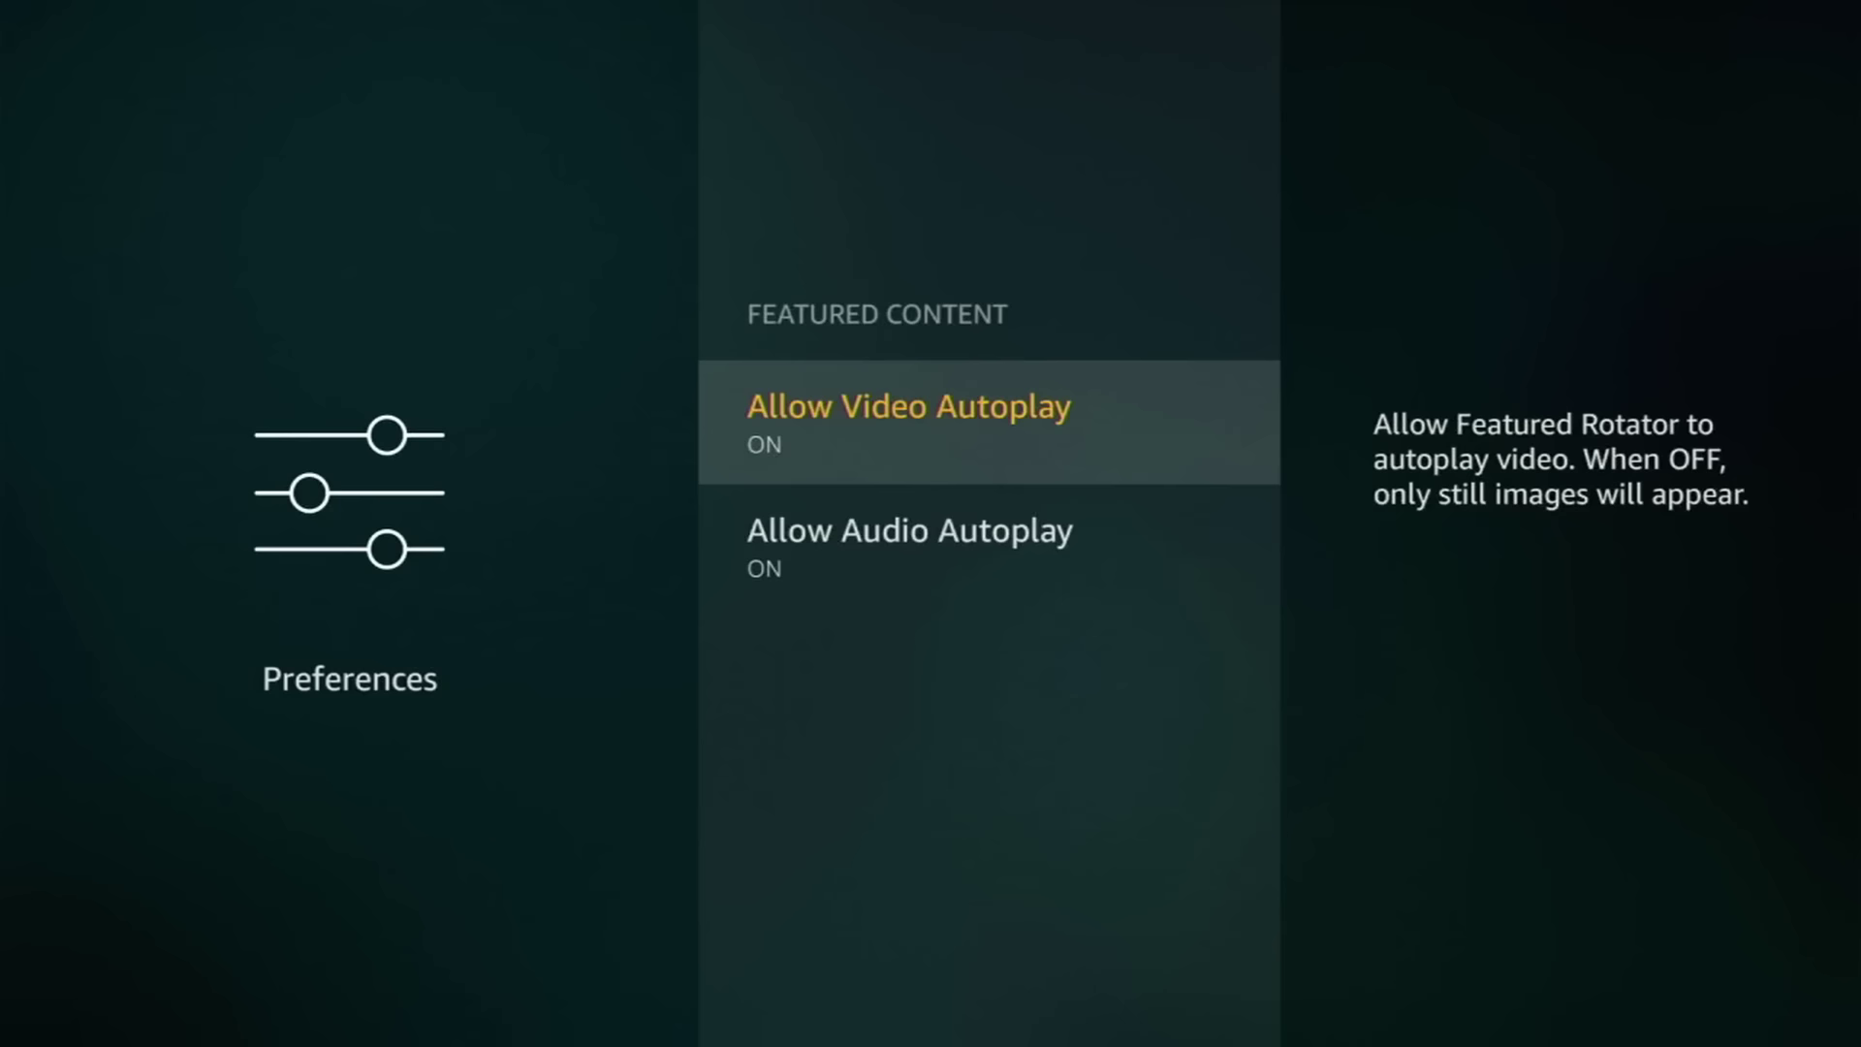
{"action": "key", "text": "Down"}
{"action": "key", "text": "Up"}
{"action": "key", "text": "Return"}
{"action": "key", "text": "Down"}
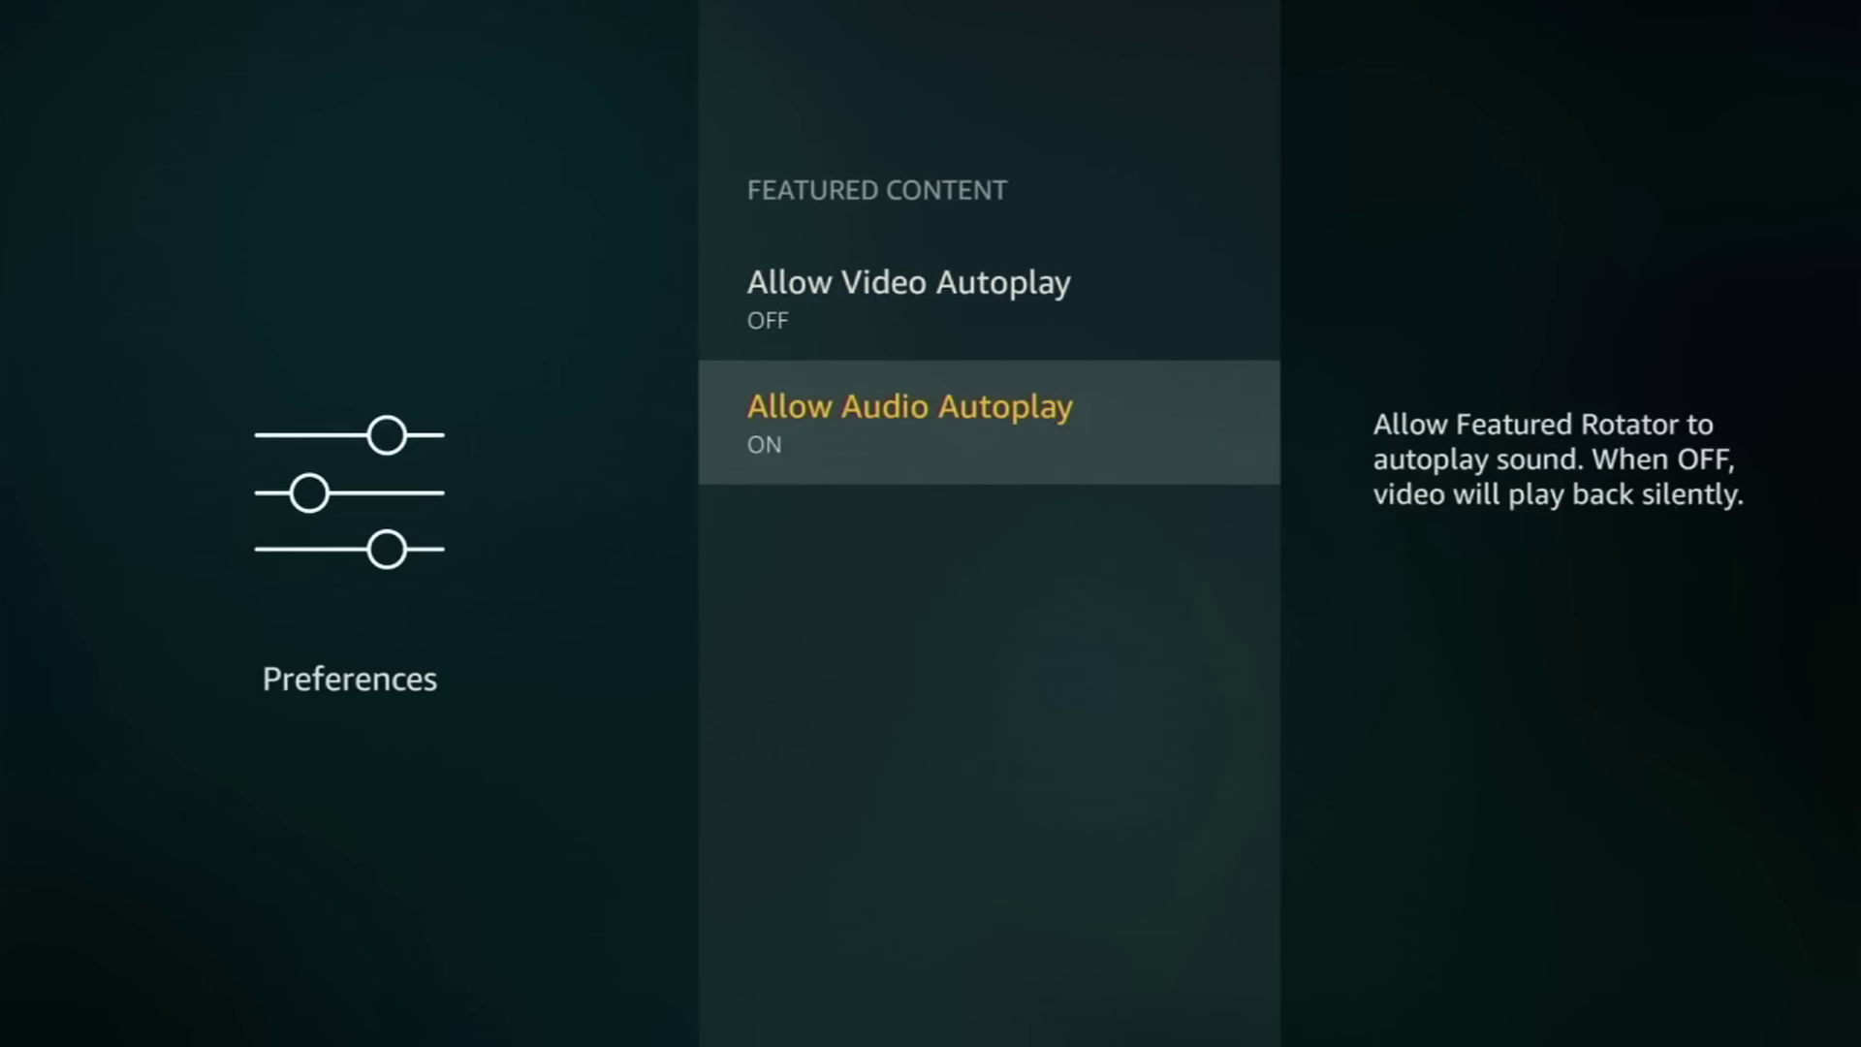
{"action": "key", "text": "Return"}
{"action": "key", "text": "Escape"}
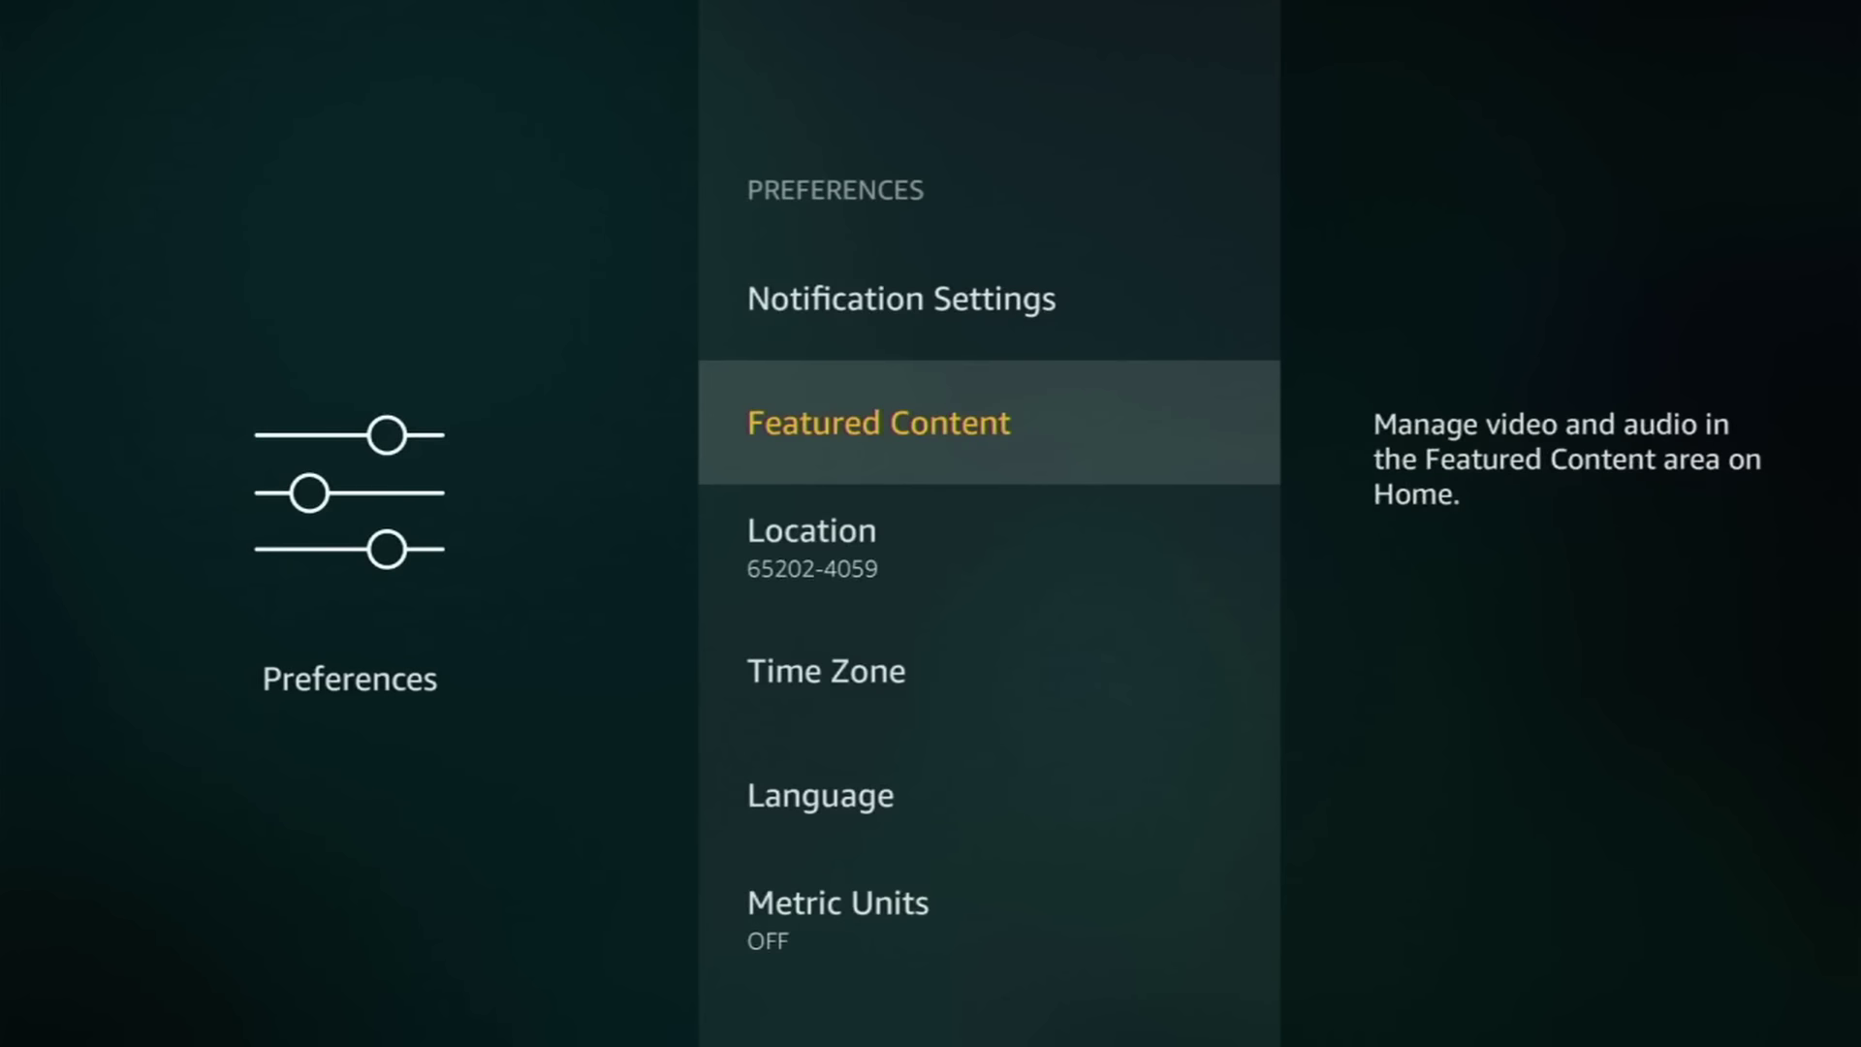
{"action": "key", "text": "Escape"}
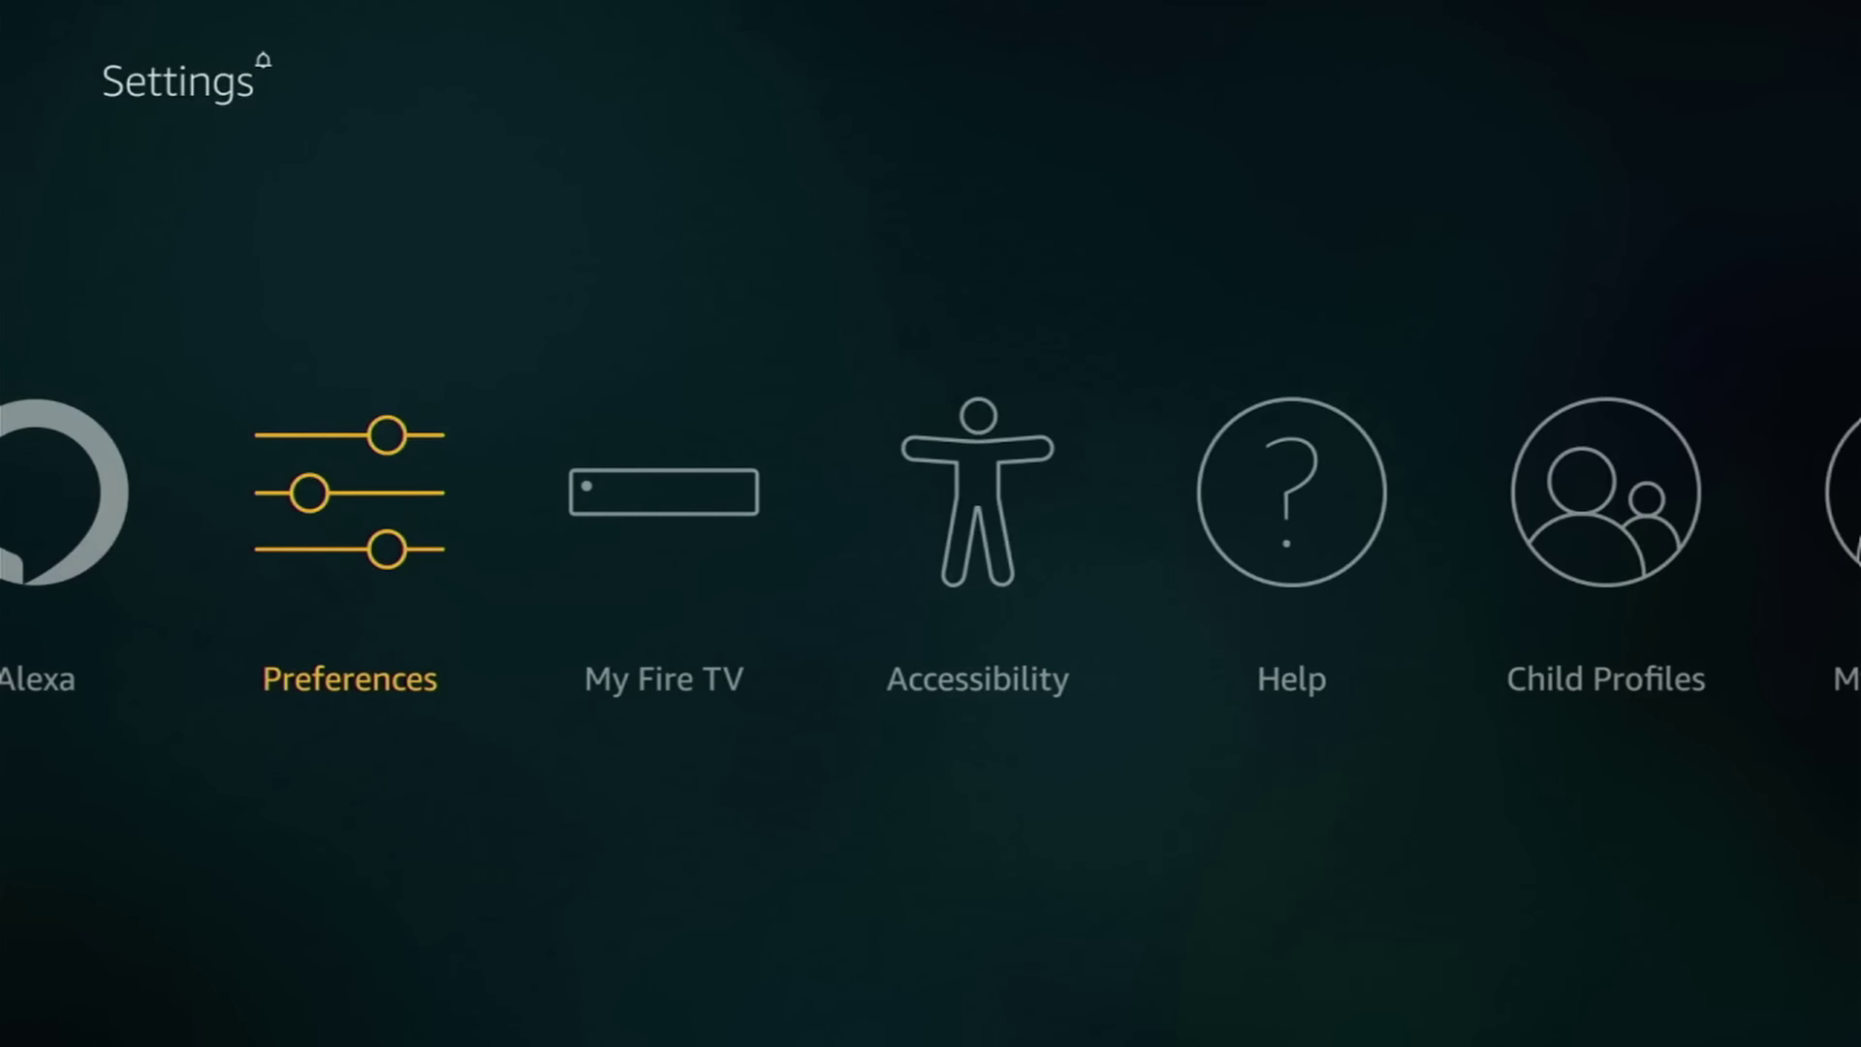
Step: Turn on ADB debugging in the Developer options of My Fire TV
{"action": "key", "text": "Right"}
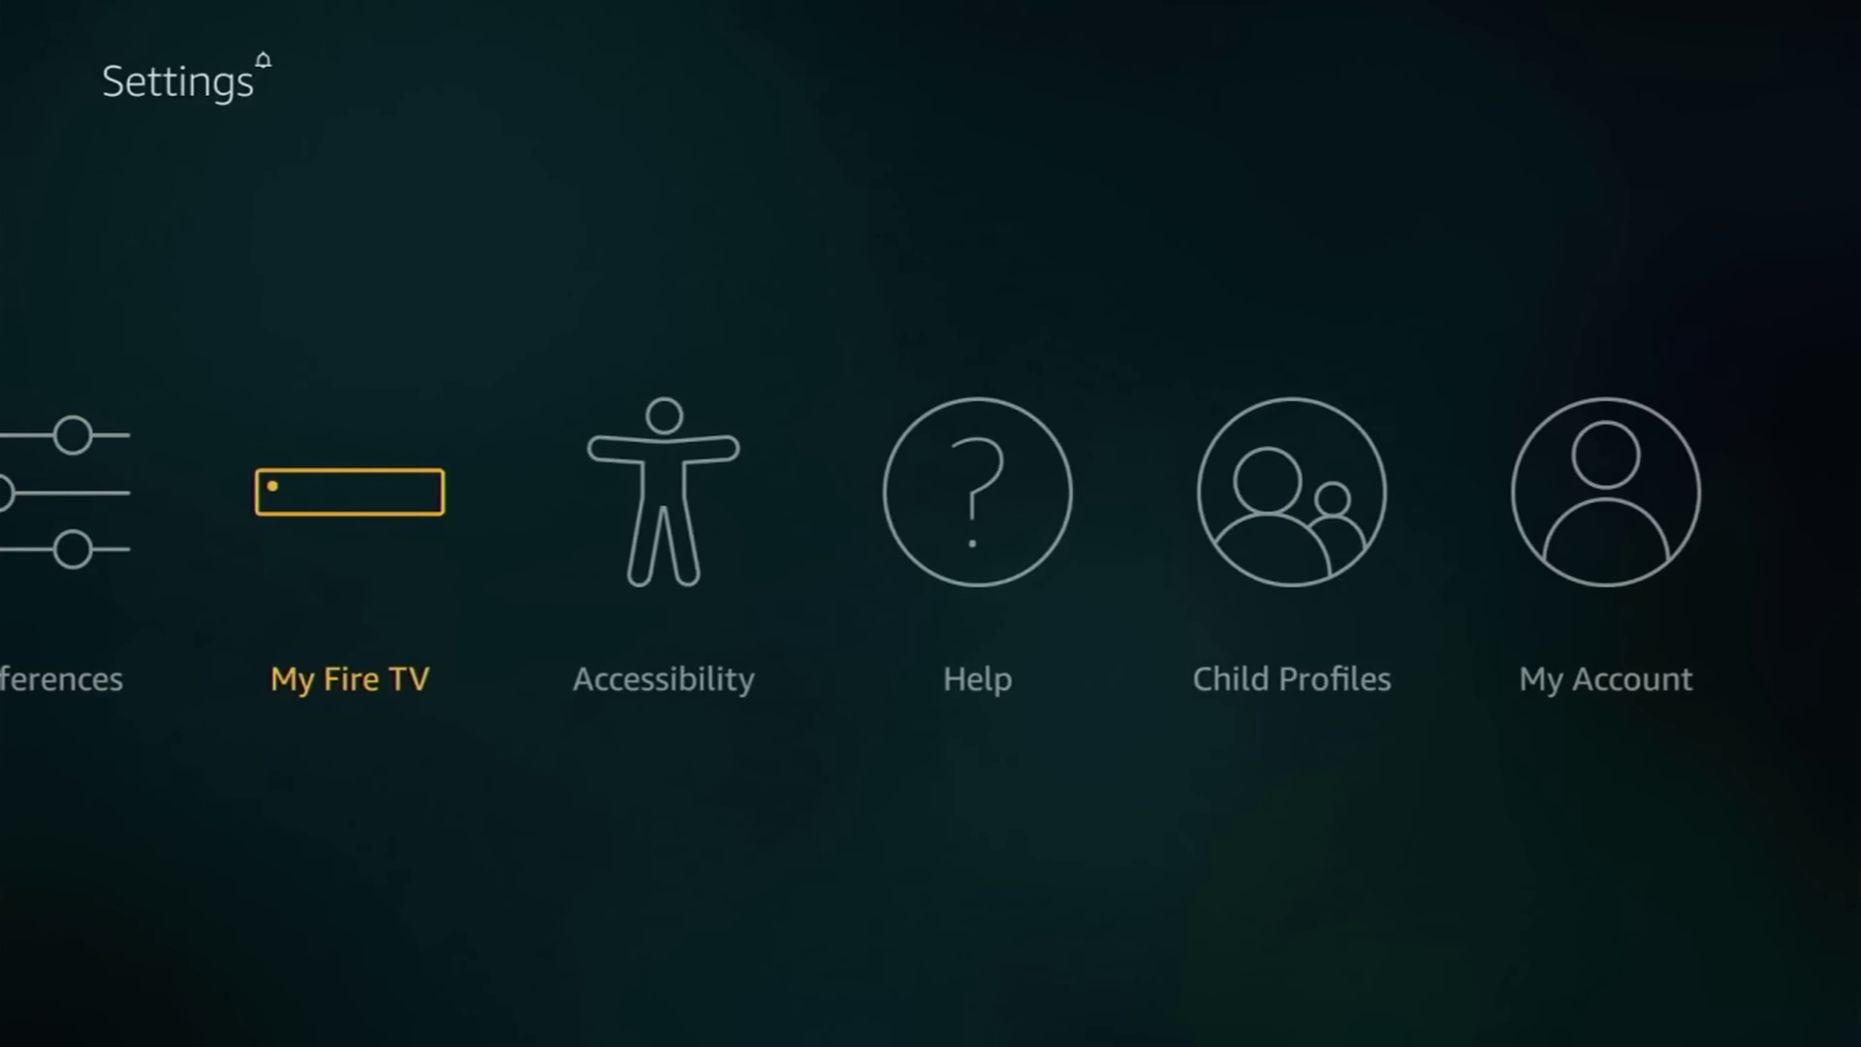
{"action": "key", "text": "Return"}
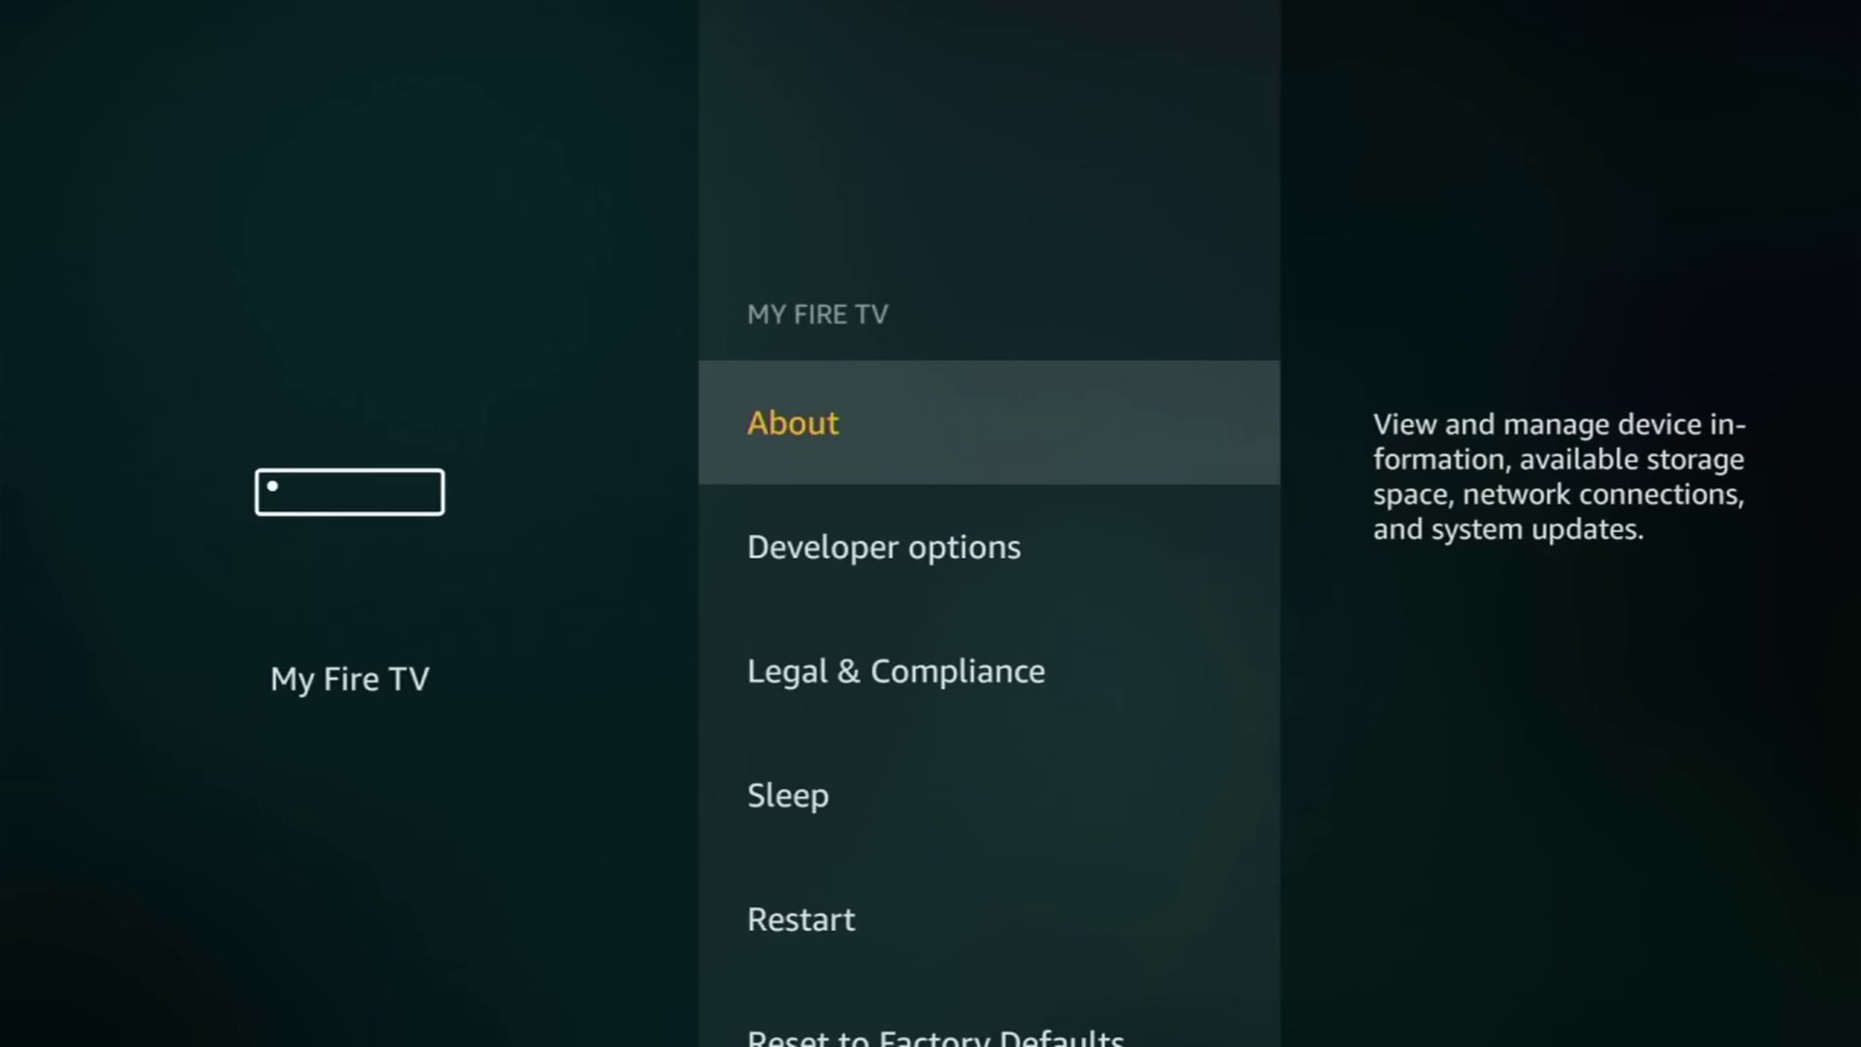
{"action": "key", "text": "Down"}
{"action": "key", "text": "Down"}
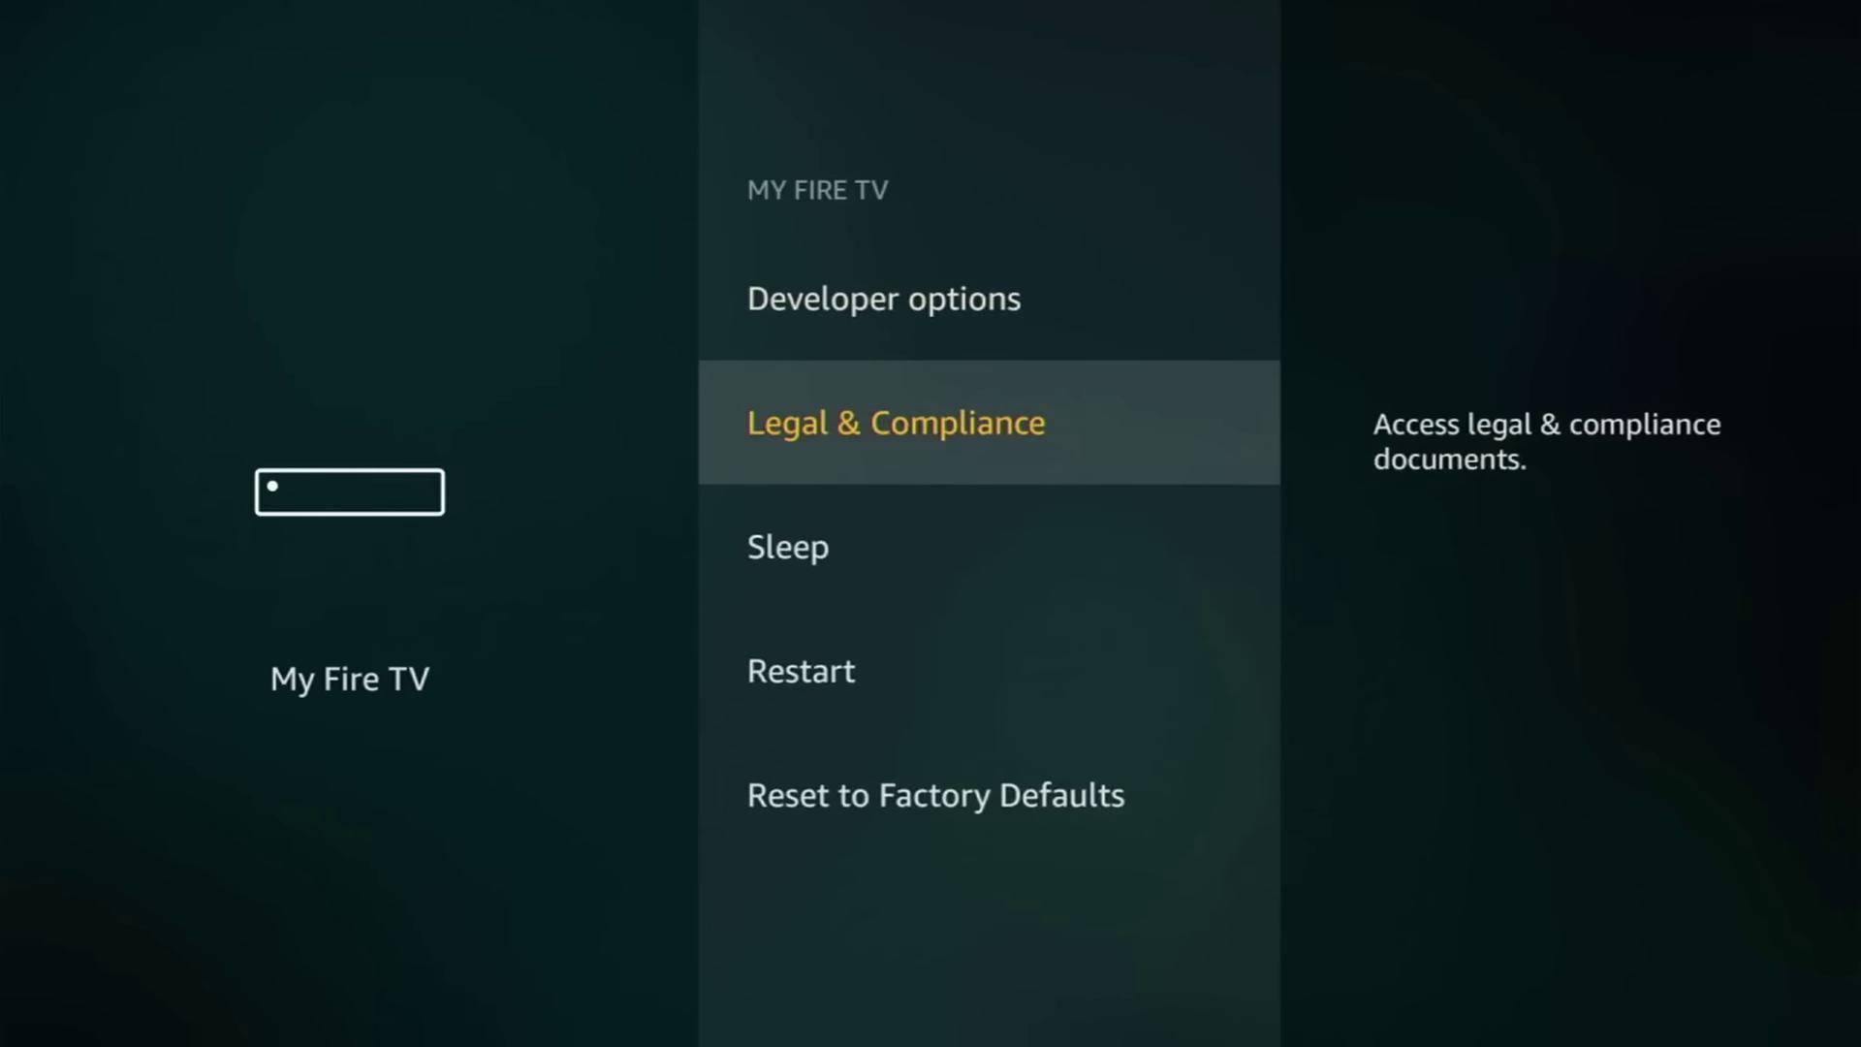
{"action": "key", "text": "Up"}
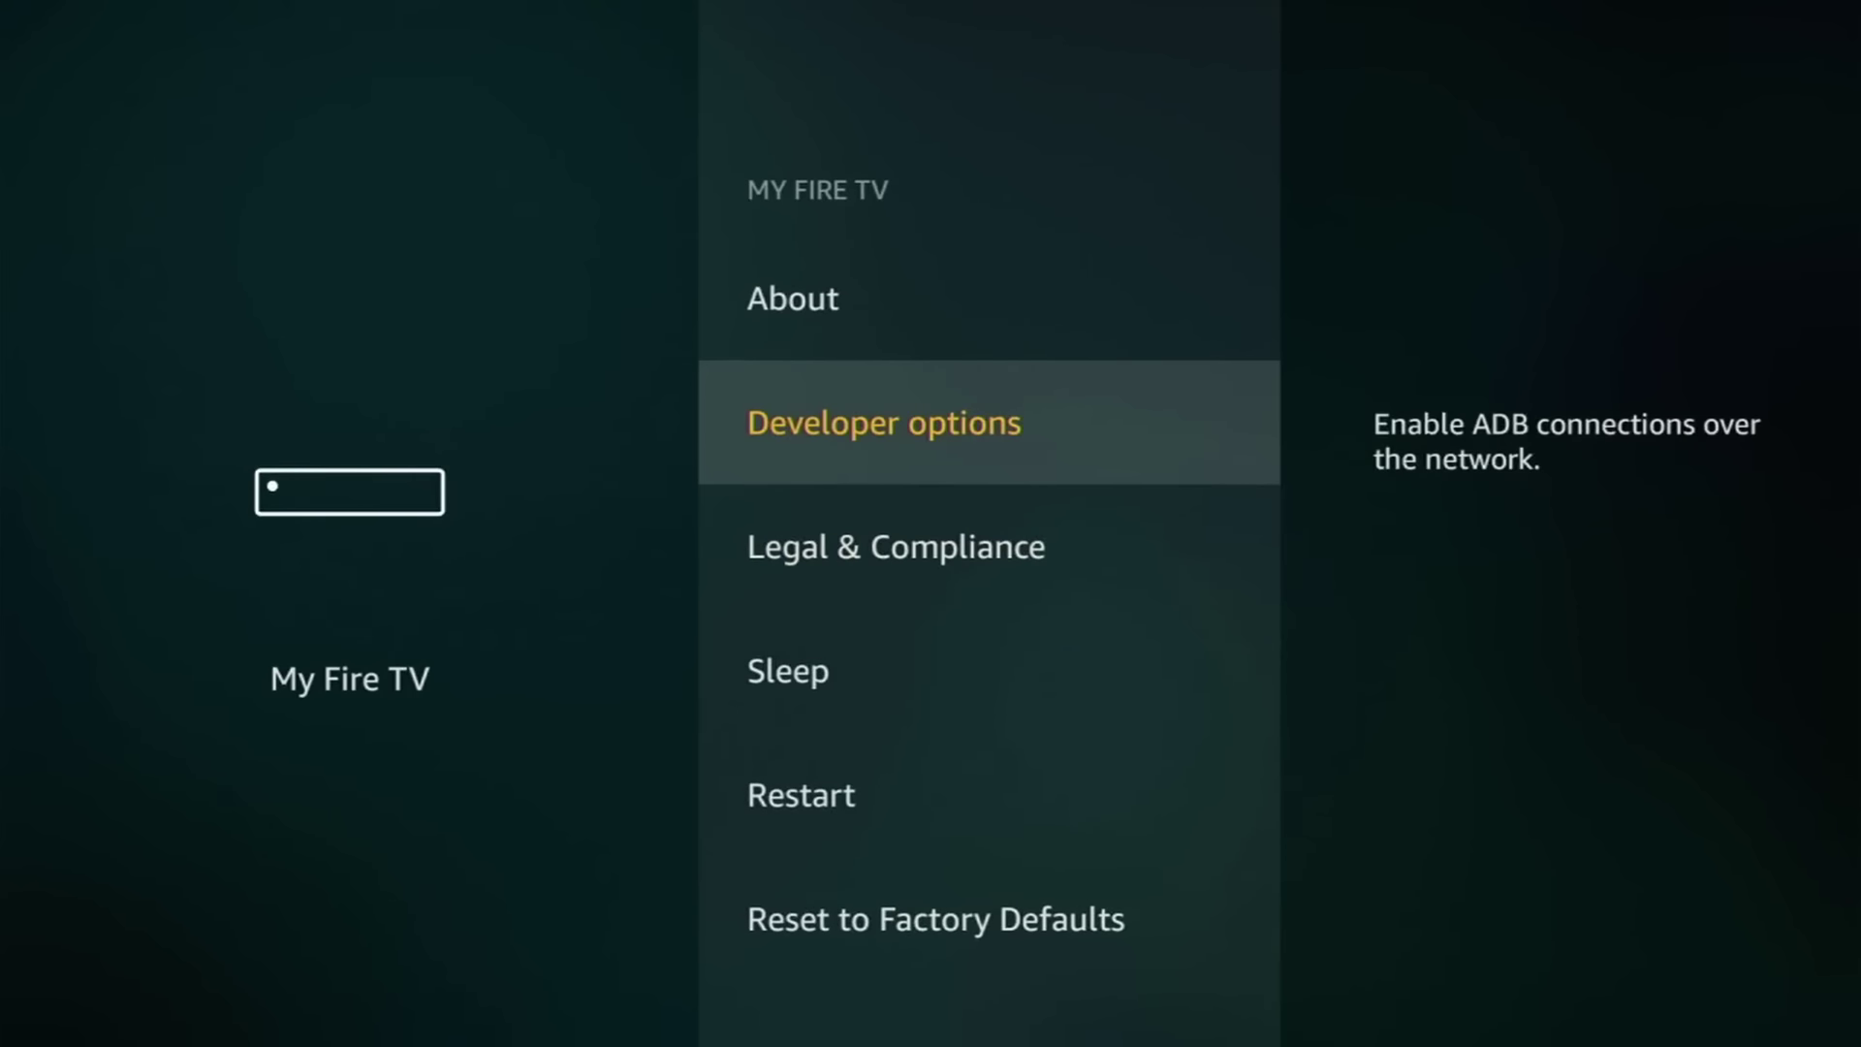
{"action": "key", "text": "Return"}
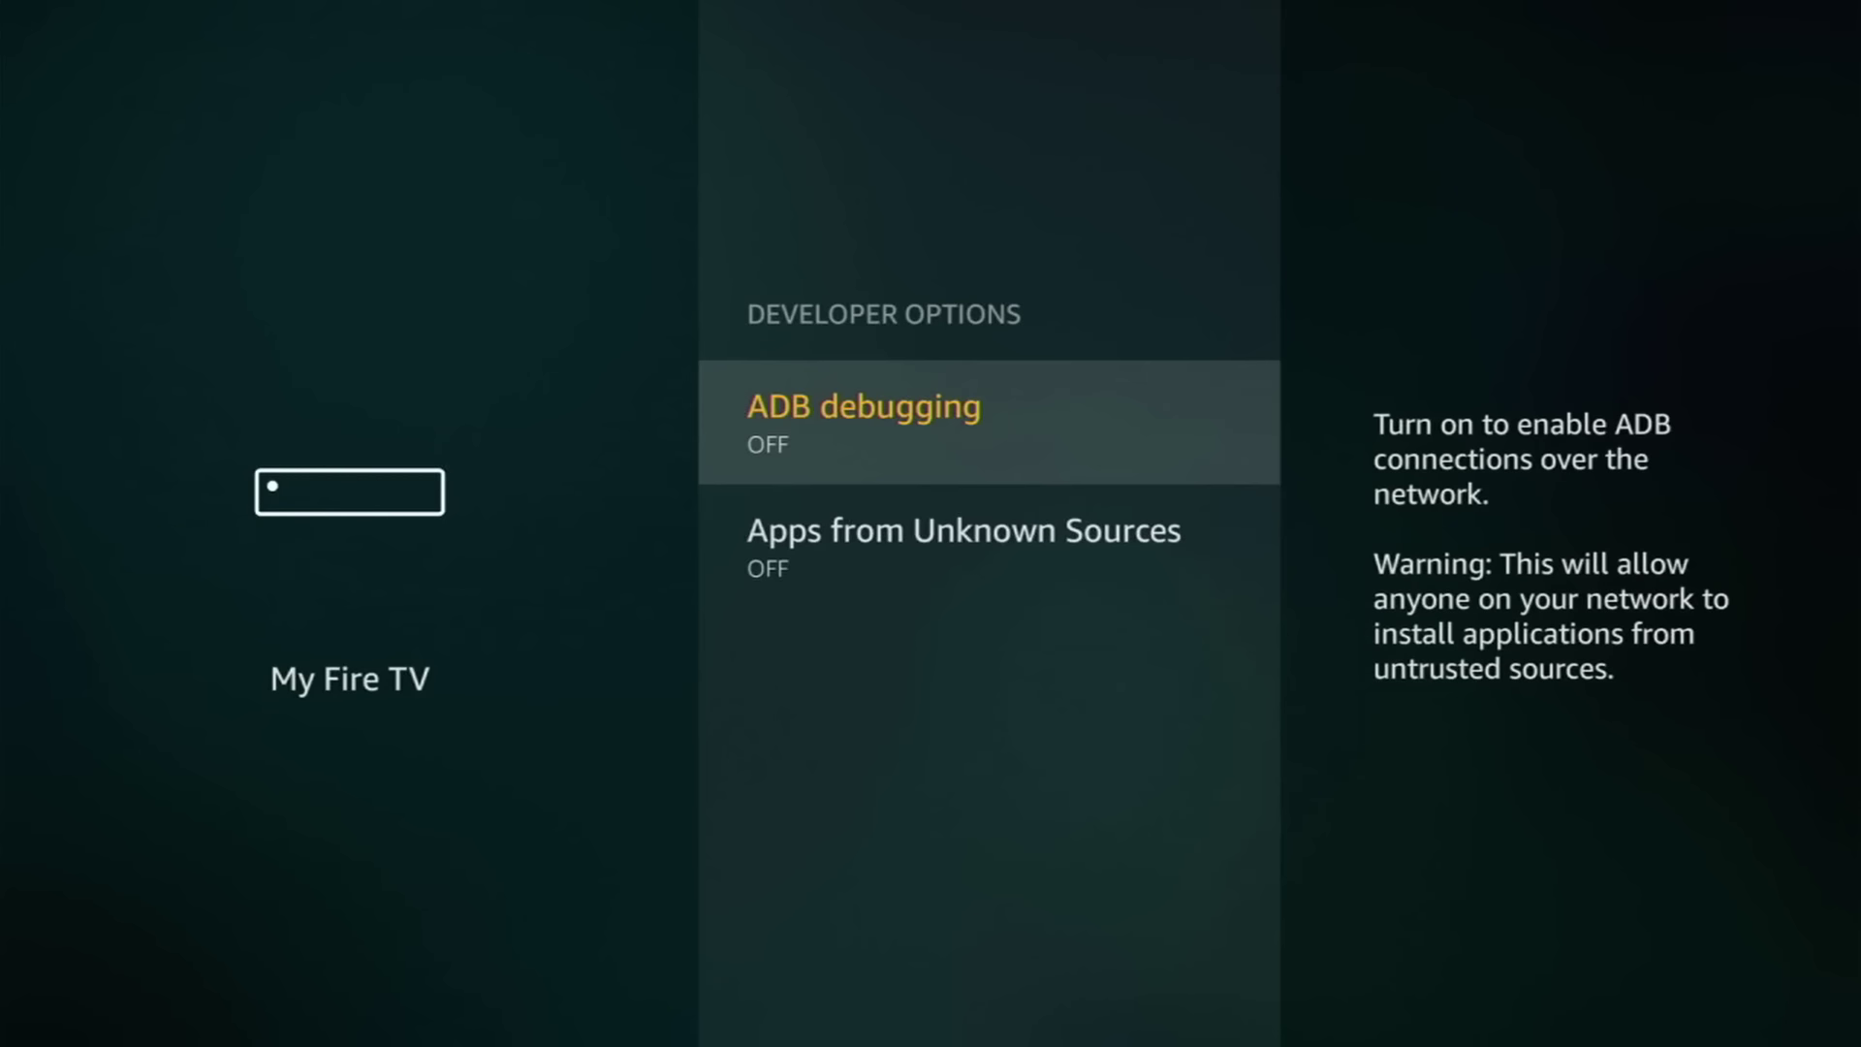
{"action": "key", "text": "Return"}
Step: Turn on Apps from Unknown Sources, accept the security warning, and return to the main Settings row
{"action": "key", "text": "Down"}
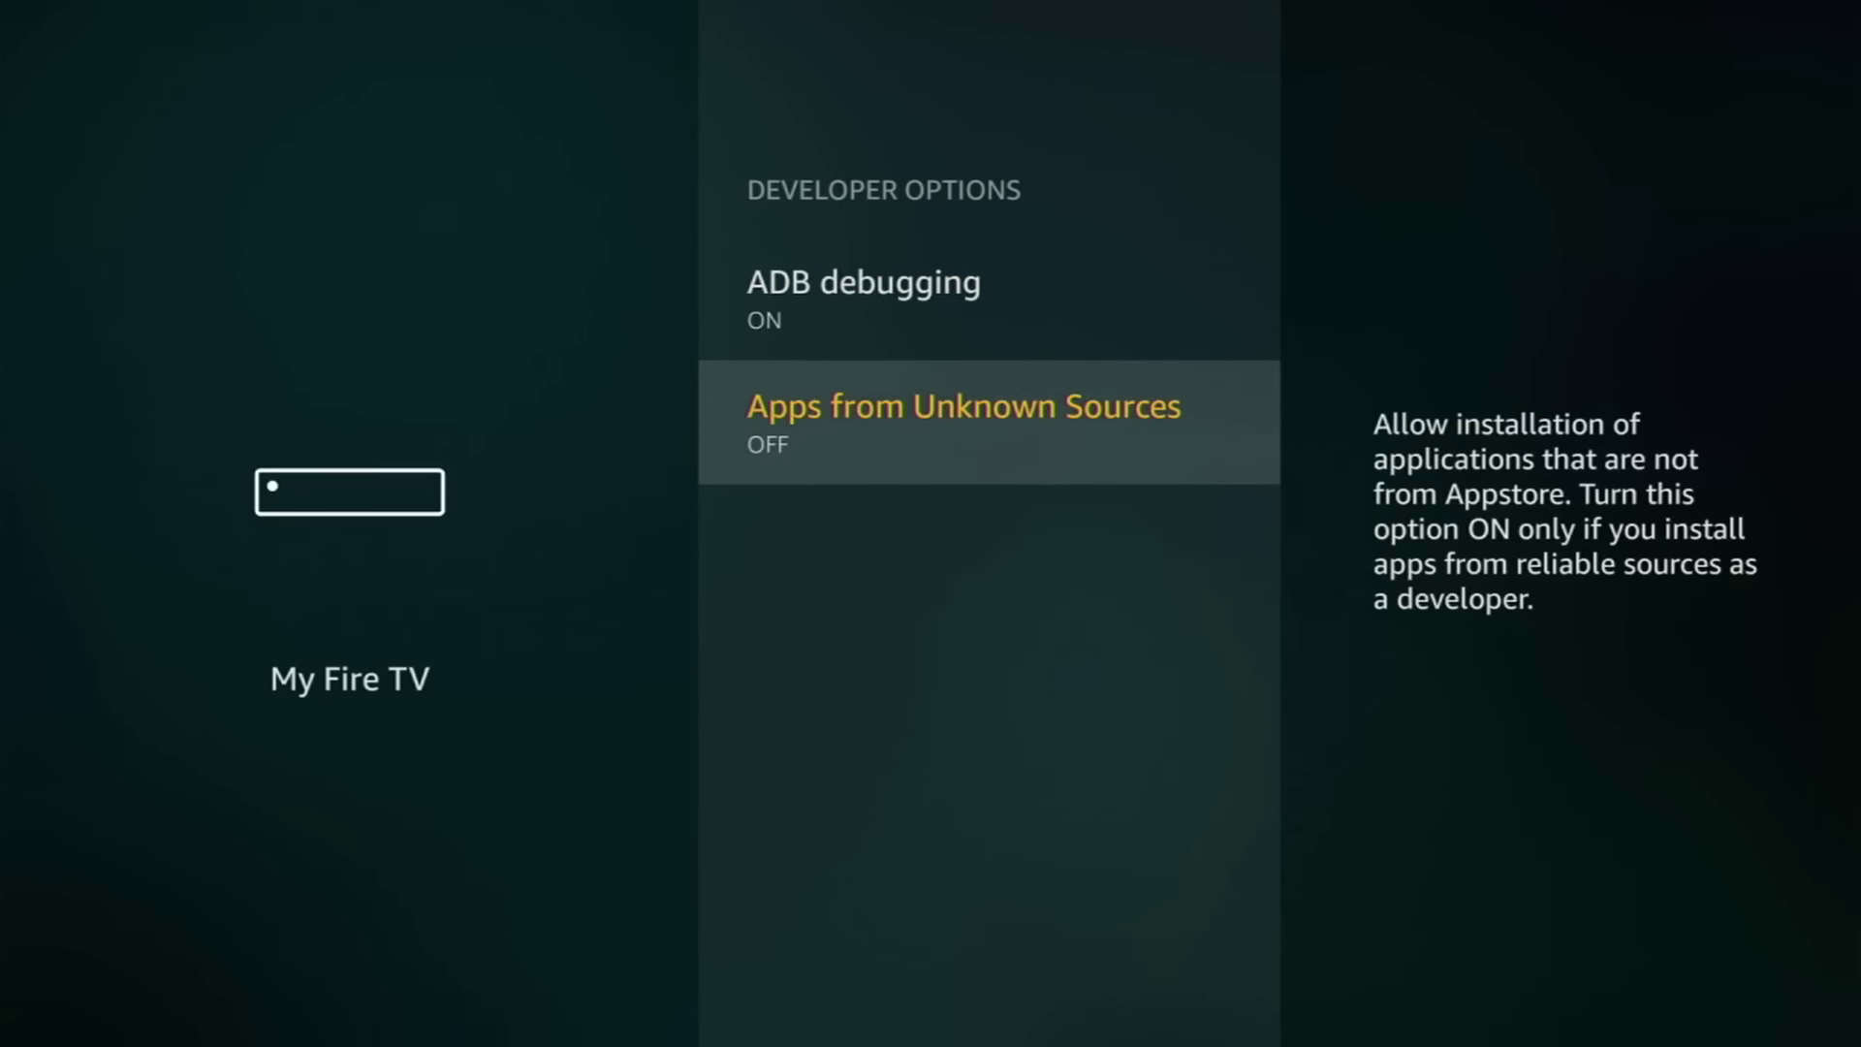
{"action": "key", "text": "Return"}
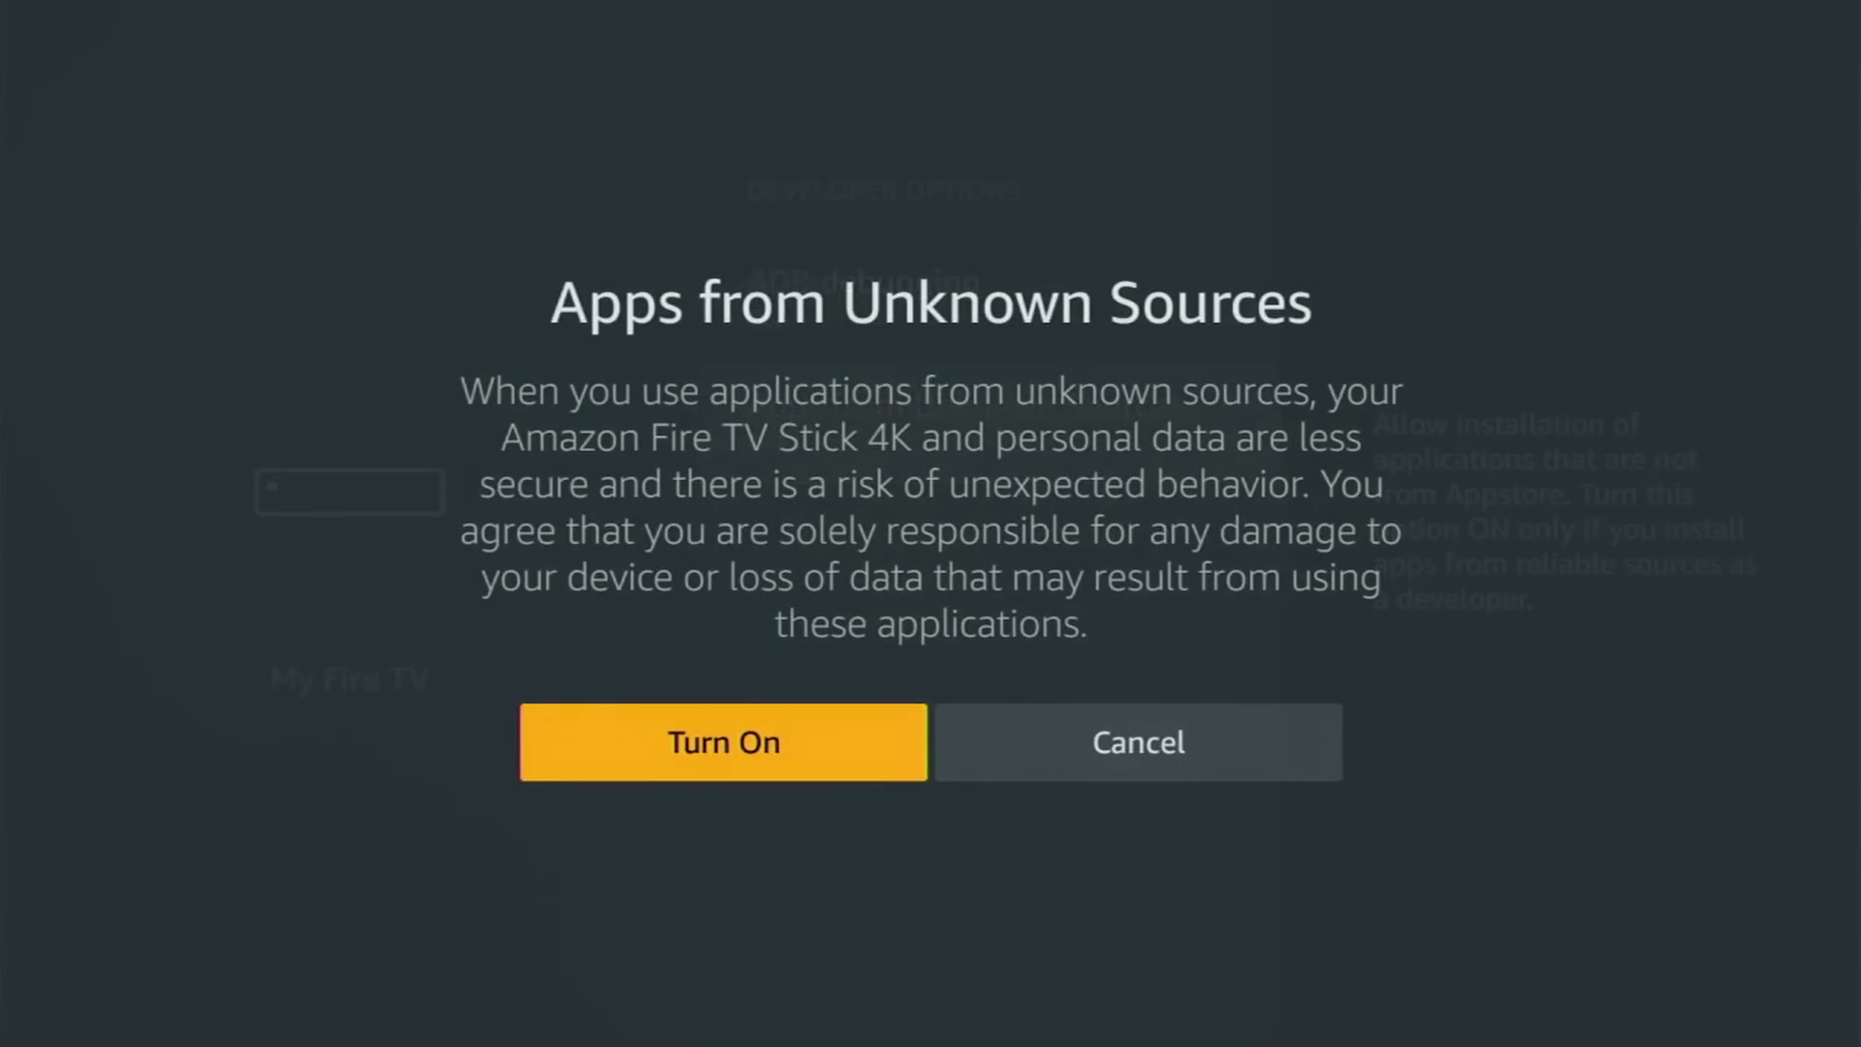
{"action": "key", "text": "Return"}
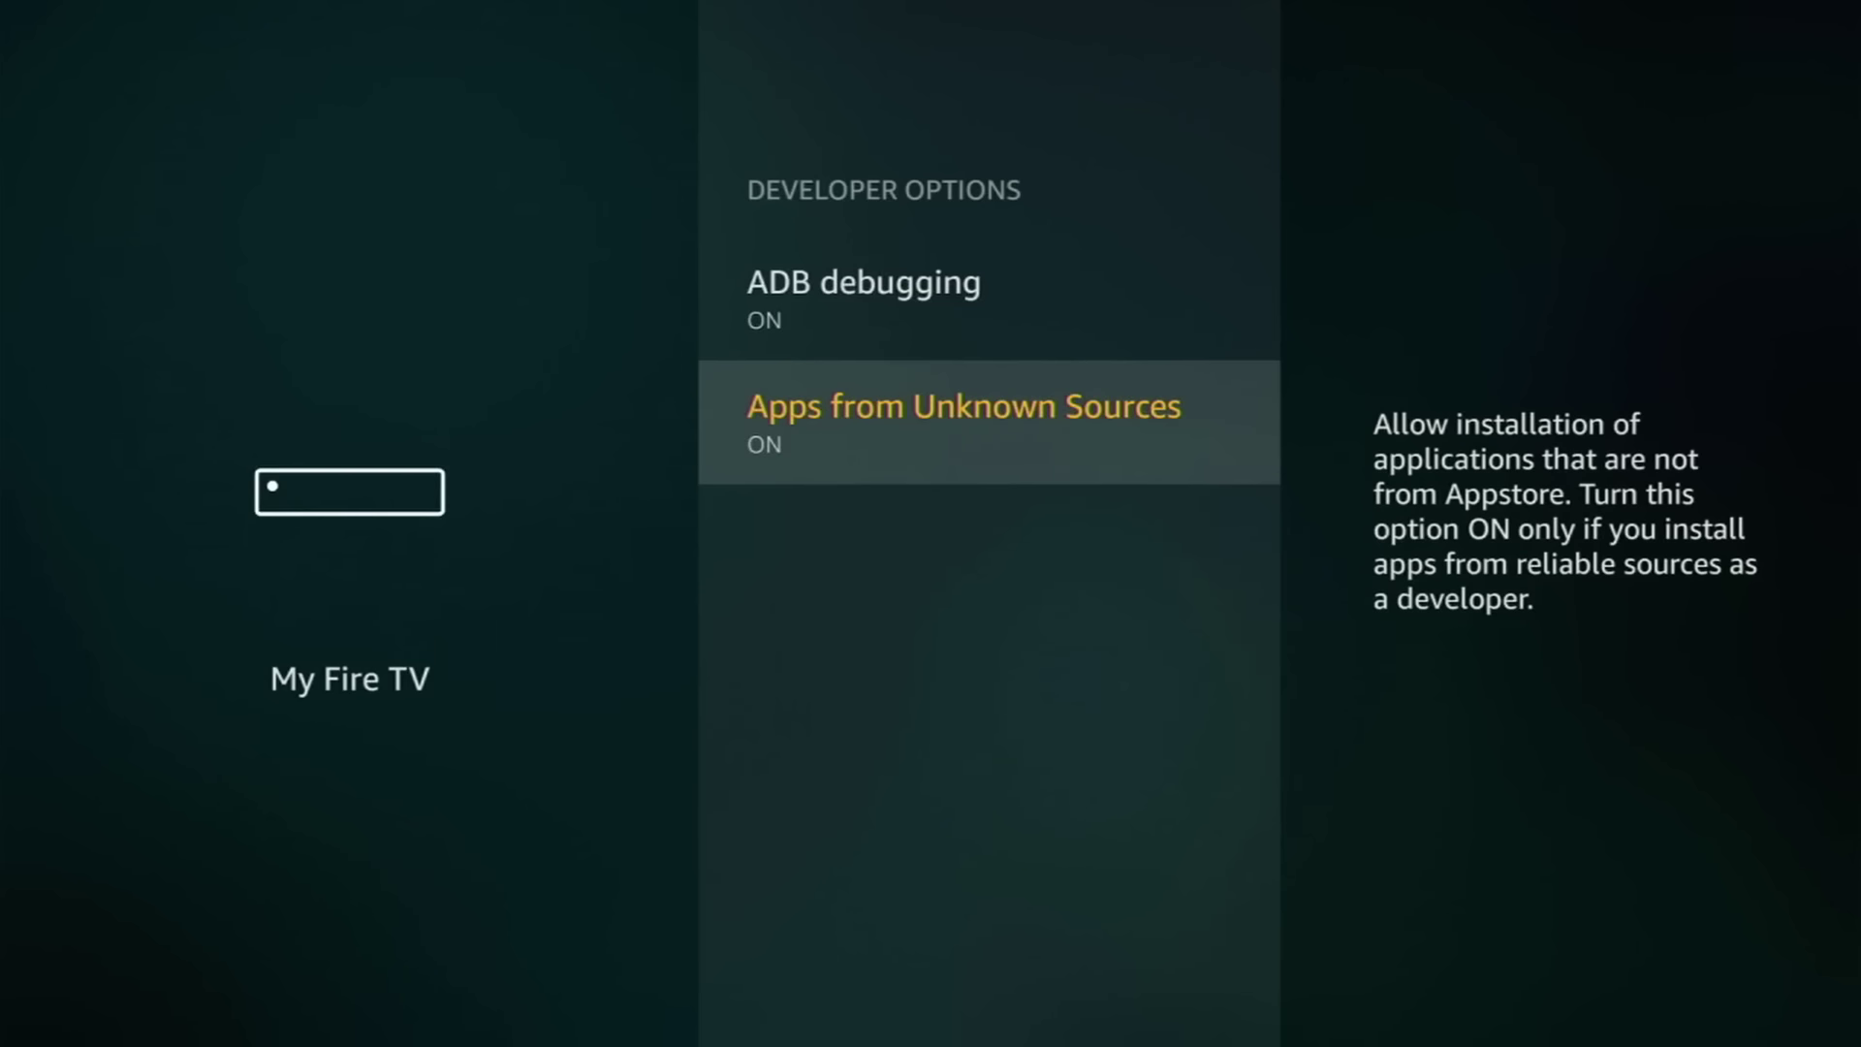
{"action": "key", "text": "Escape"}
{"action": "key", "text": "Escape"}
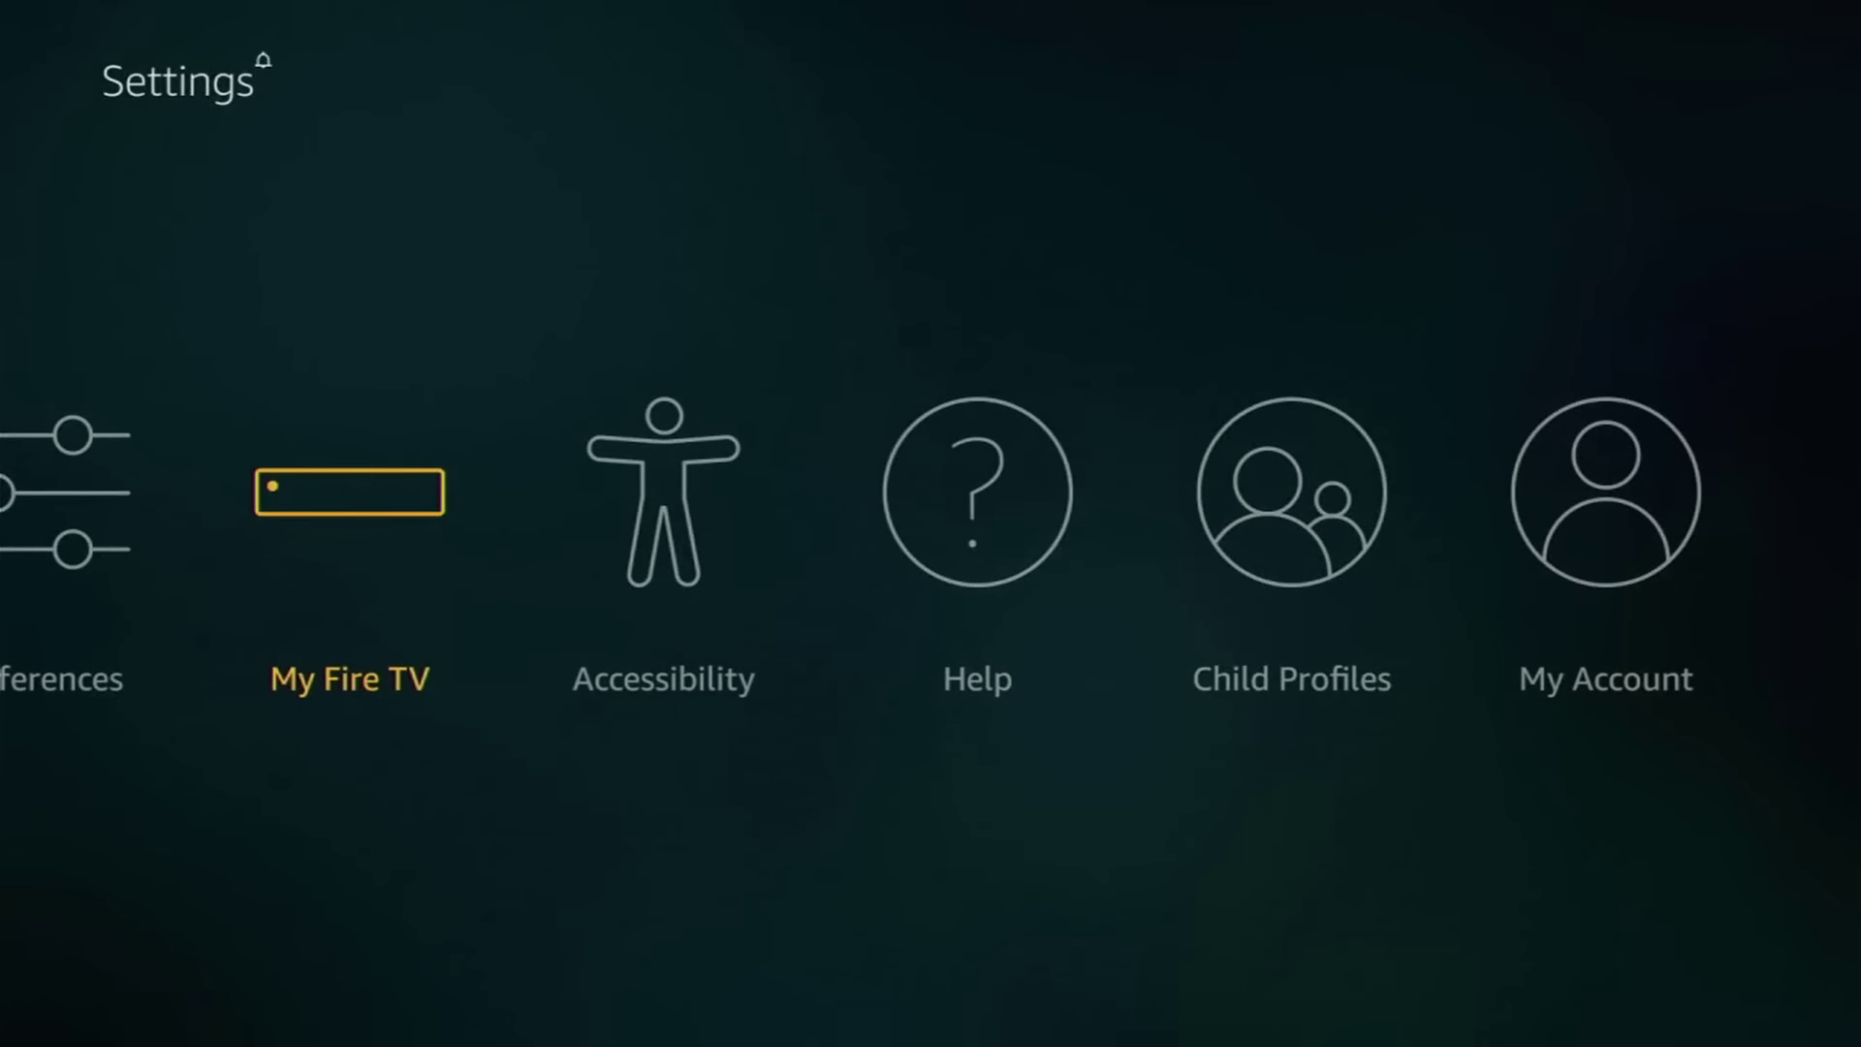
Step: Turn off Whispersync for Games in the GameCircle settings under Applications, and return to the Applications list
{"action": "key", "text": "Left"}
{"action": "key", "text": "Left"}
{"action": "key", "text": "Left"}
{"action": "key", "text": "Left"}
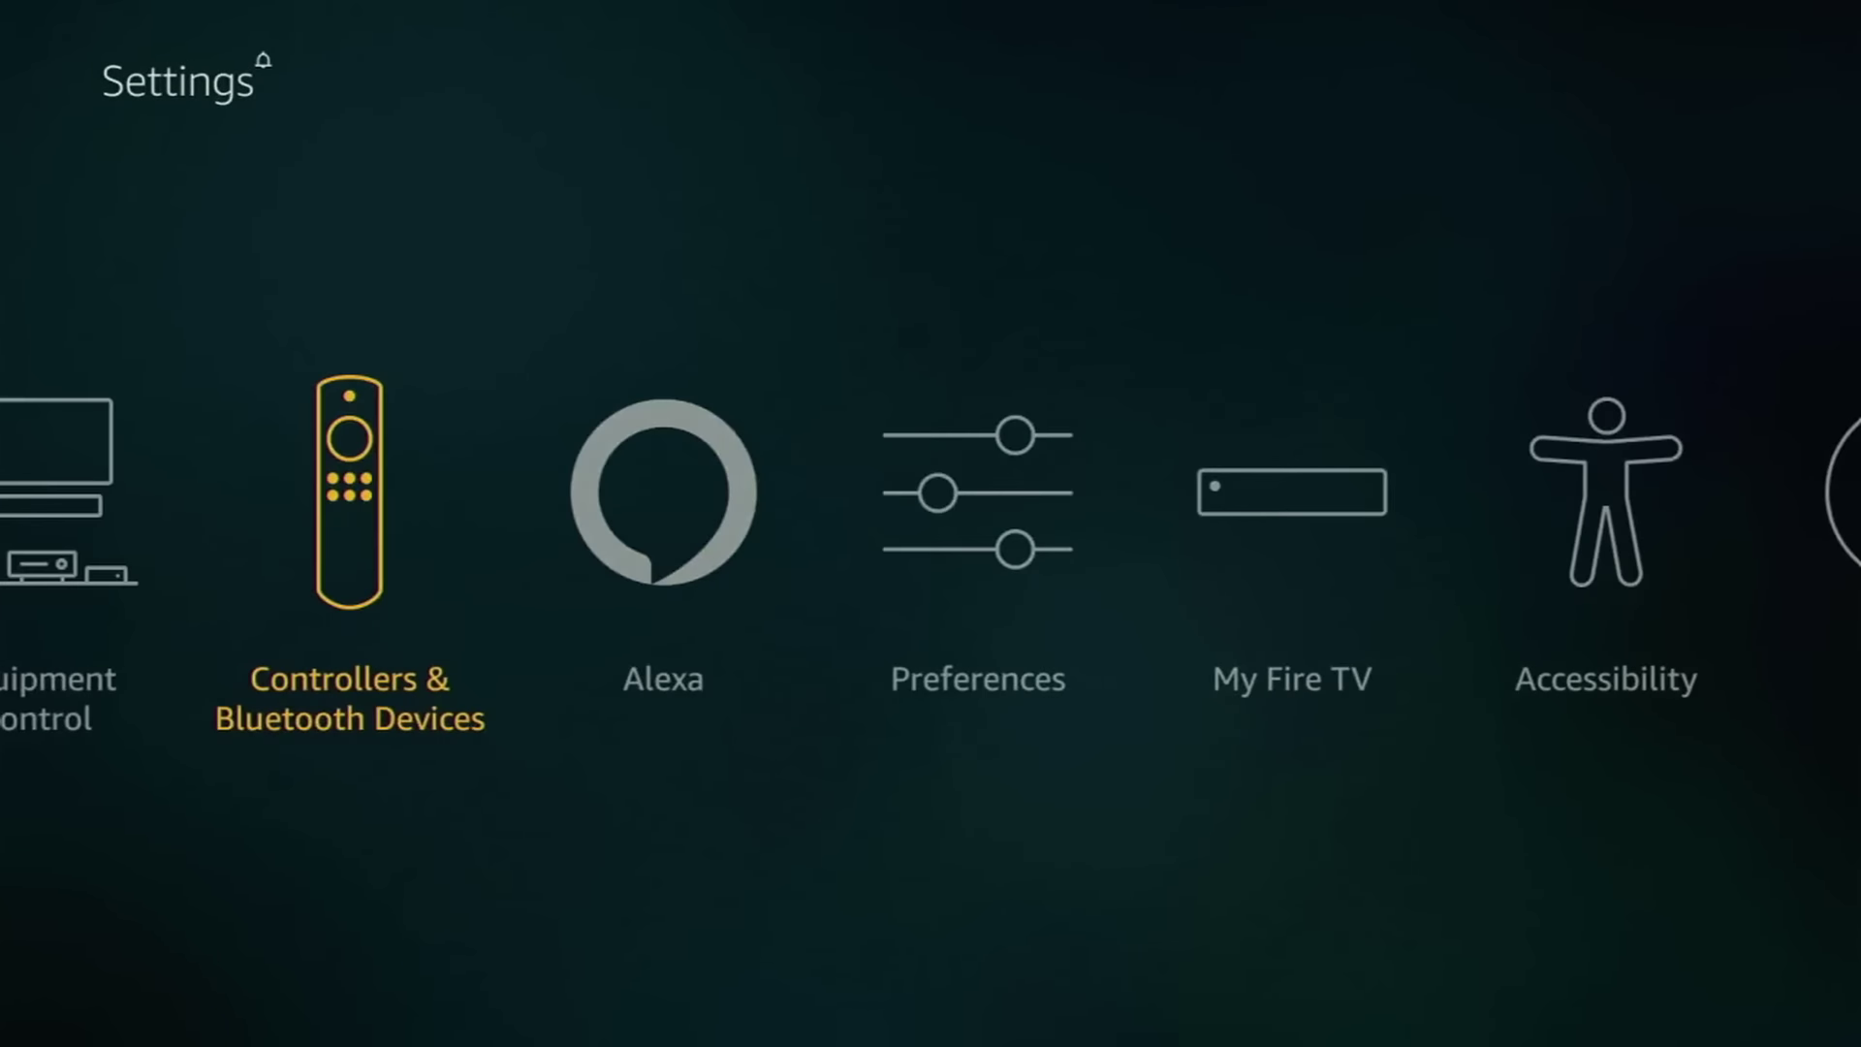
{"action": "key", "text": "Left"}
{"action": "key", "text": "Return"}
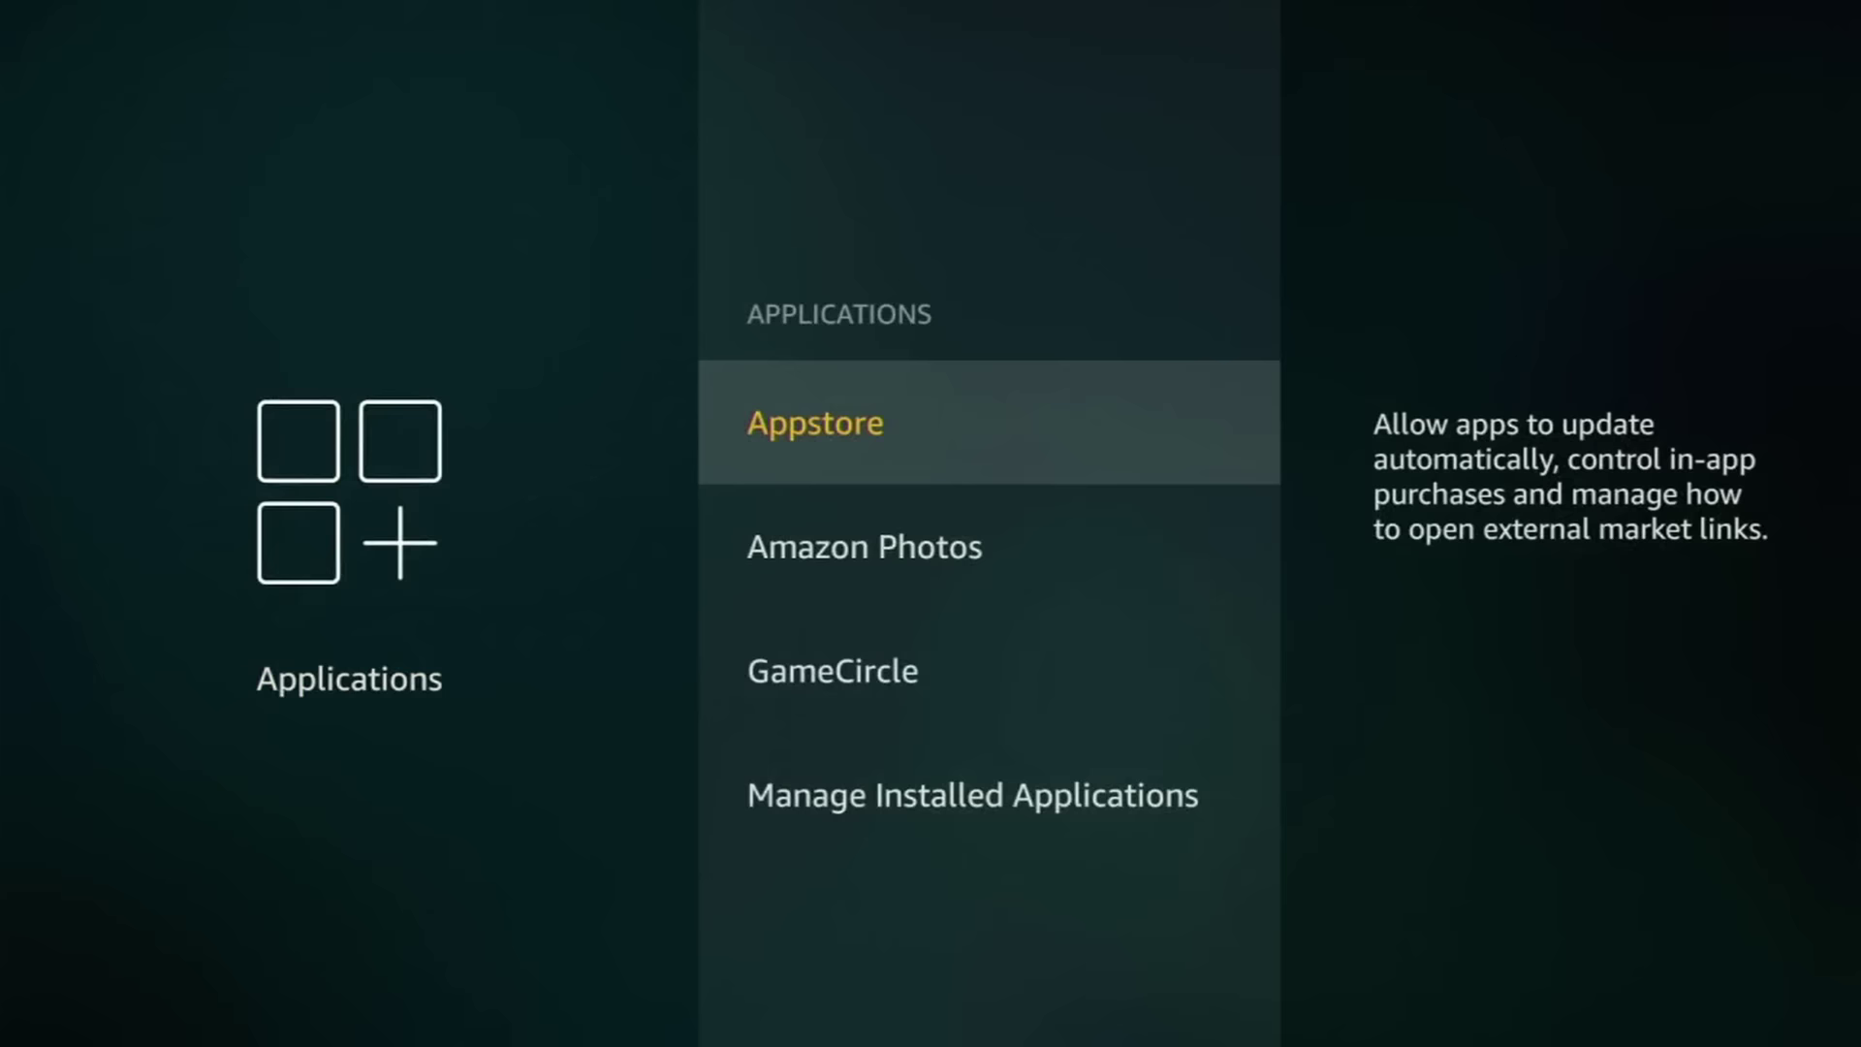
{"action": "key", "text": "Down"}
{"action": "key", "text": "Down"}
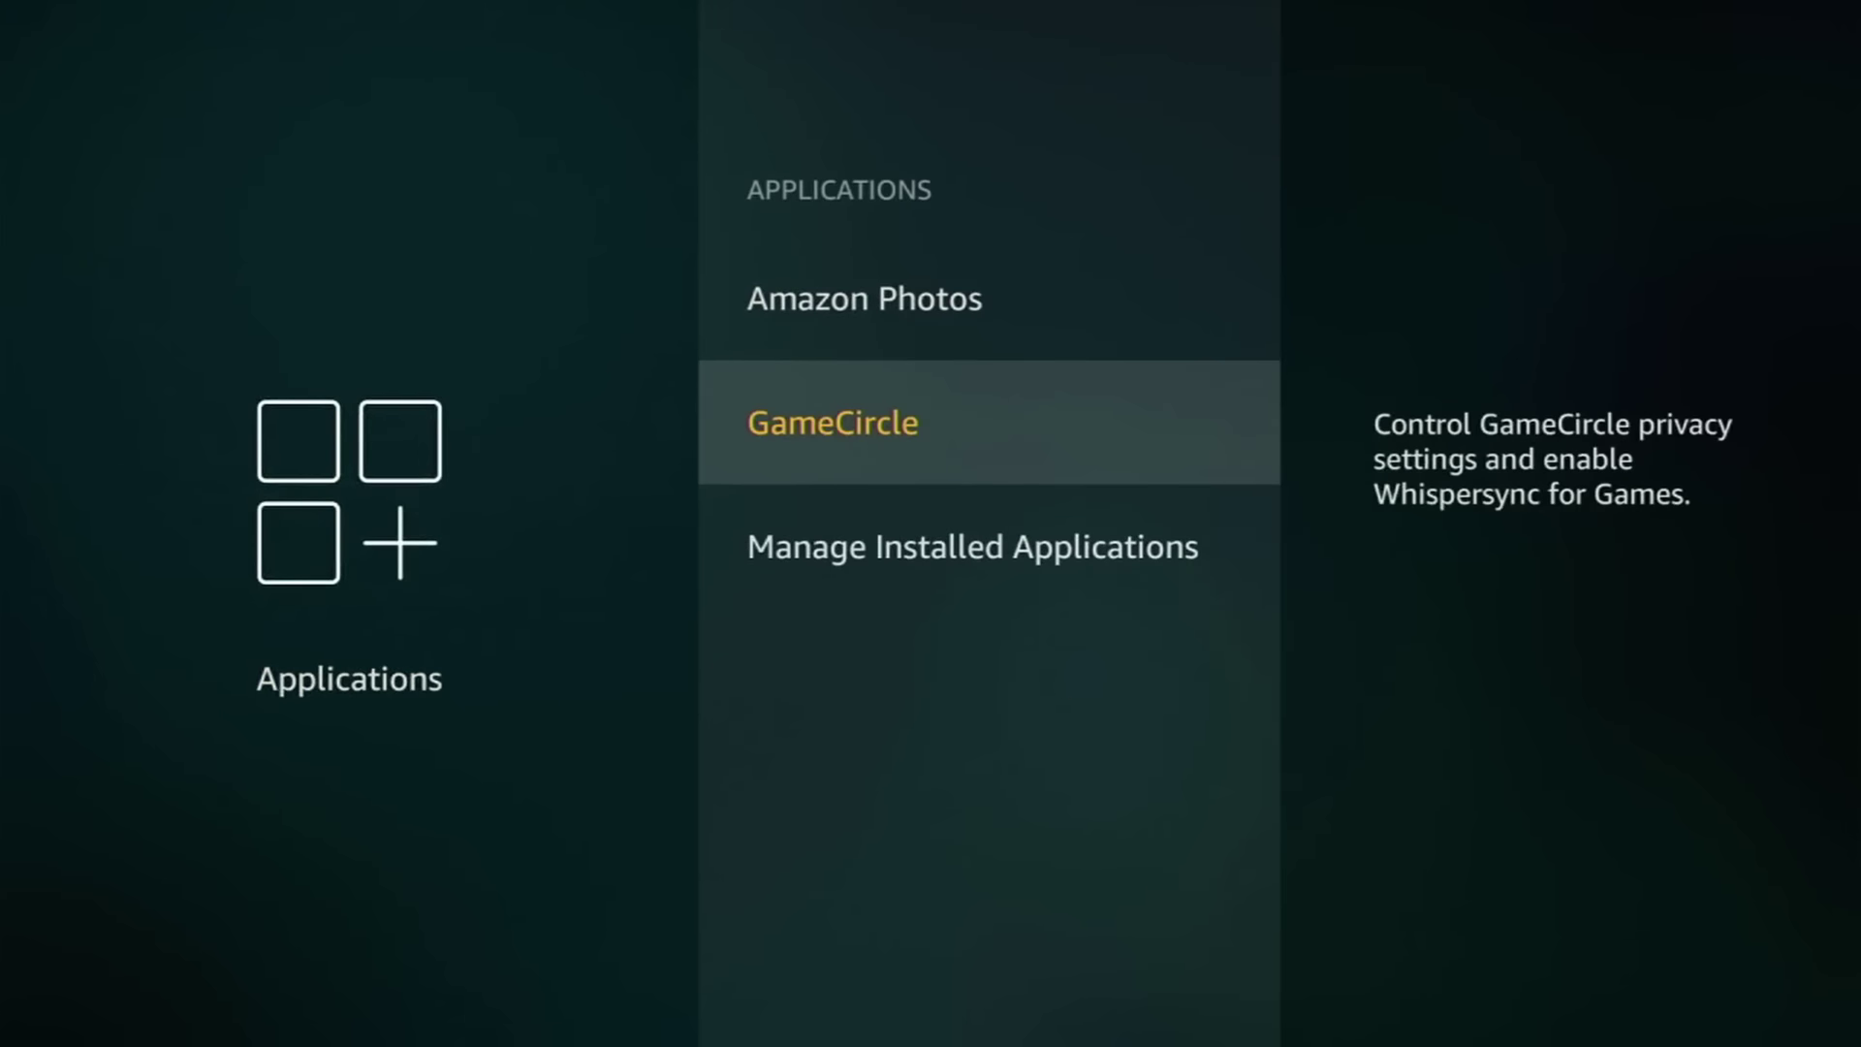
{"action": "key", "text": "Return"}
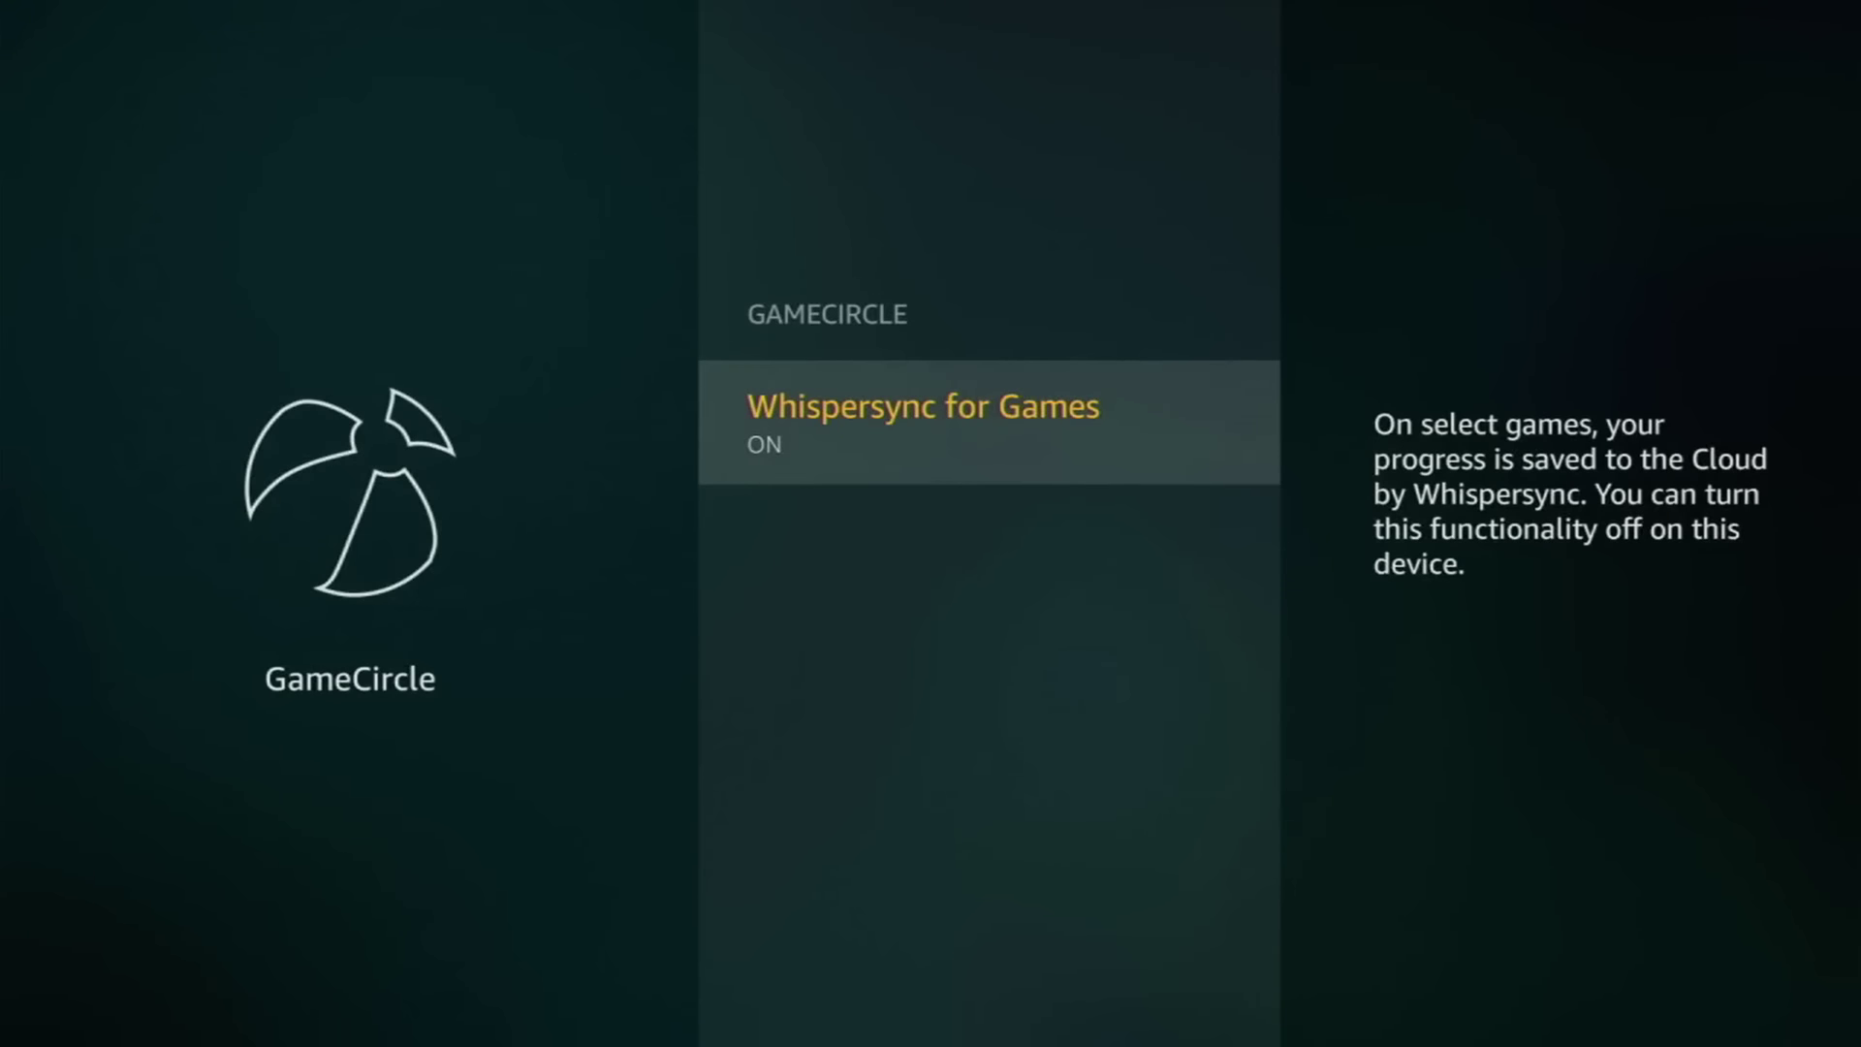
{"action": "key", "text": "Return"}
{"action": "key", "text": "Escape"}
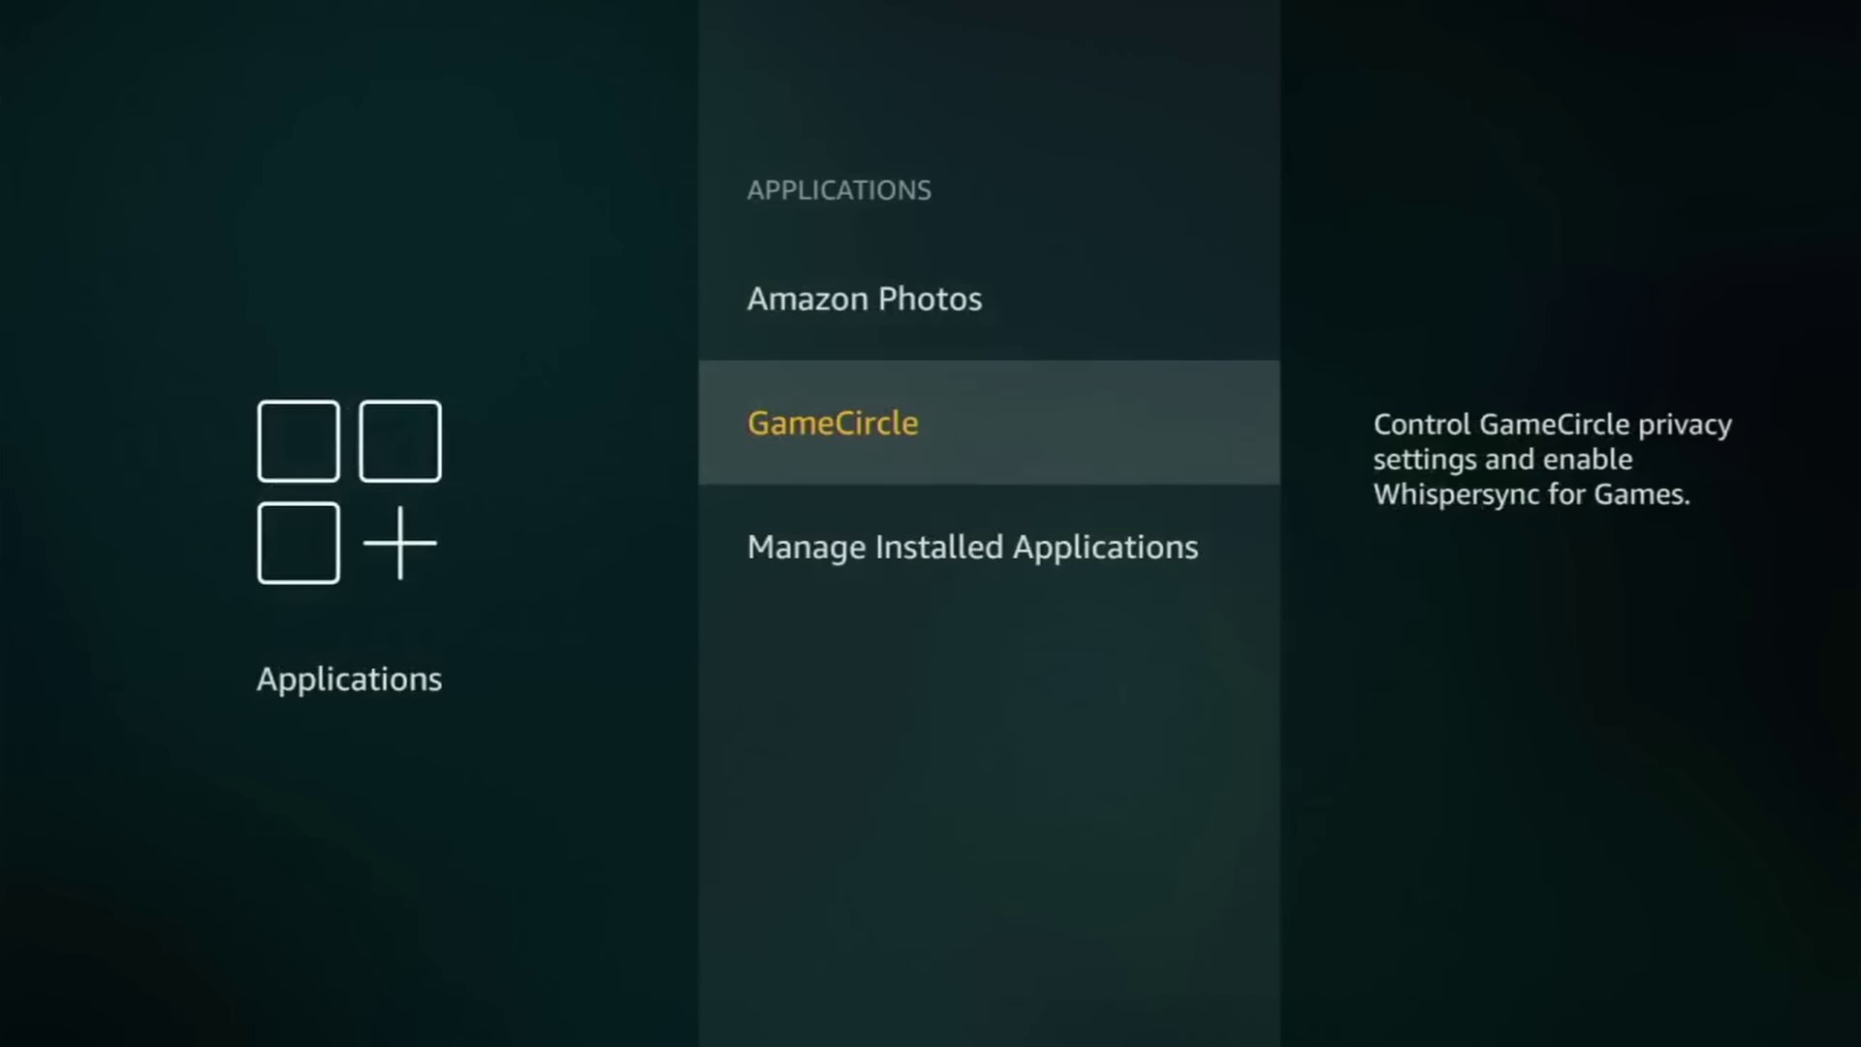
Step: Turn off Allow Guest Connections for Amazon Photos, try to disable Access Amazon Photos, and return to the Applications list
{"action": "key", "text": "Up"}
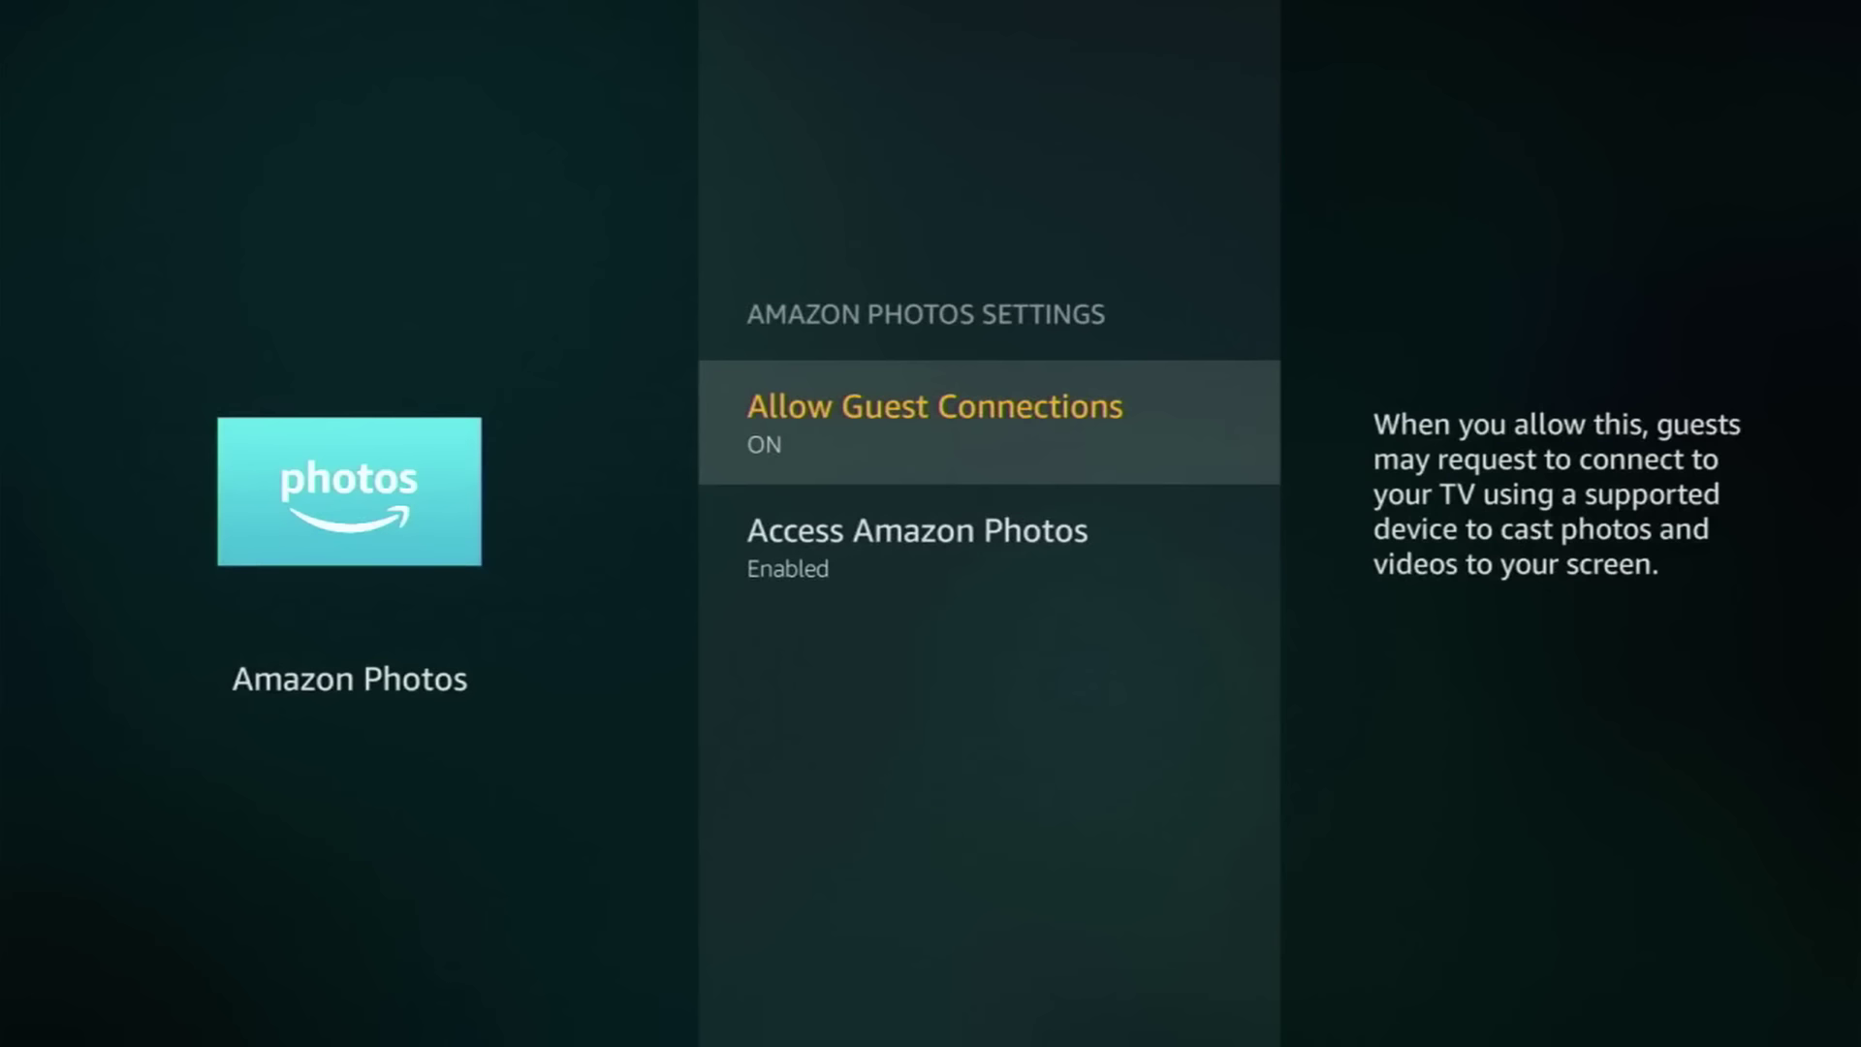
{"action": "key", "text": "Return"}
{"action": "key", "text": "Down"}
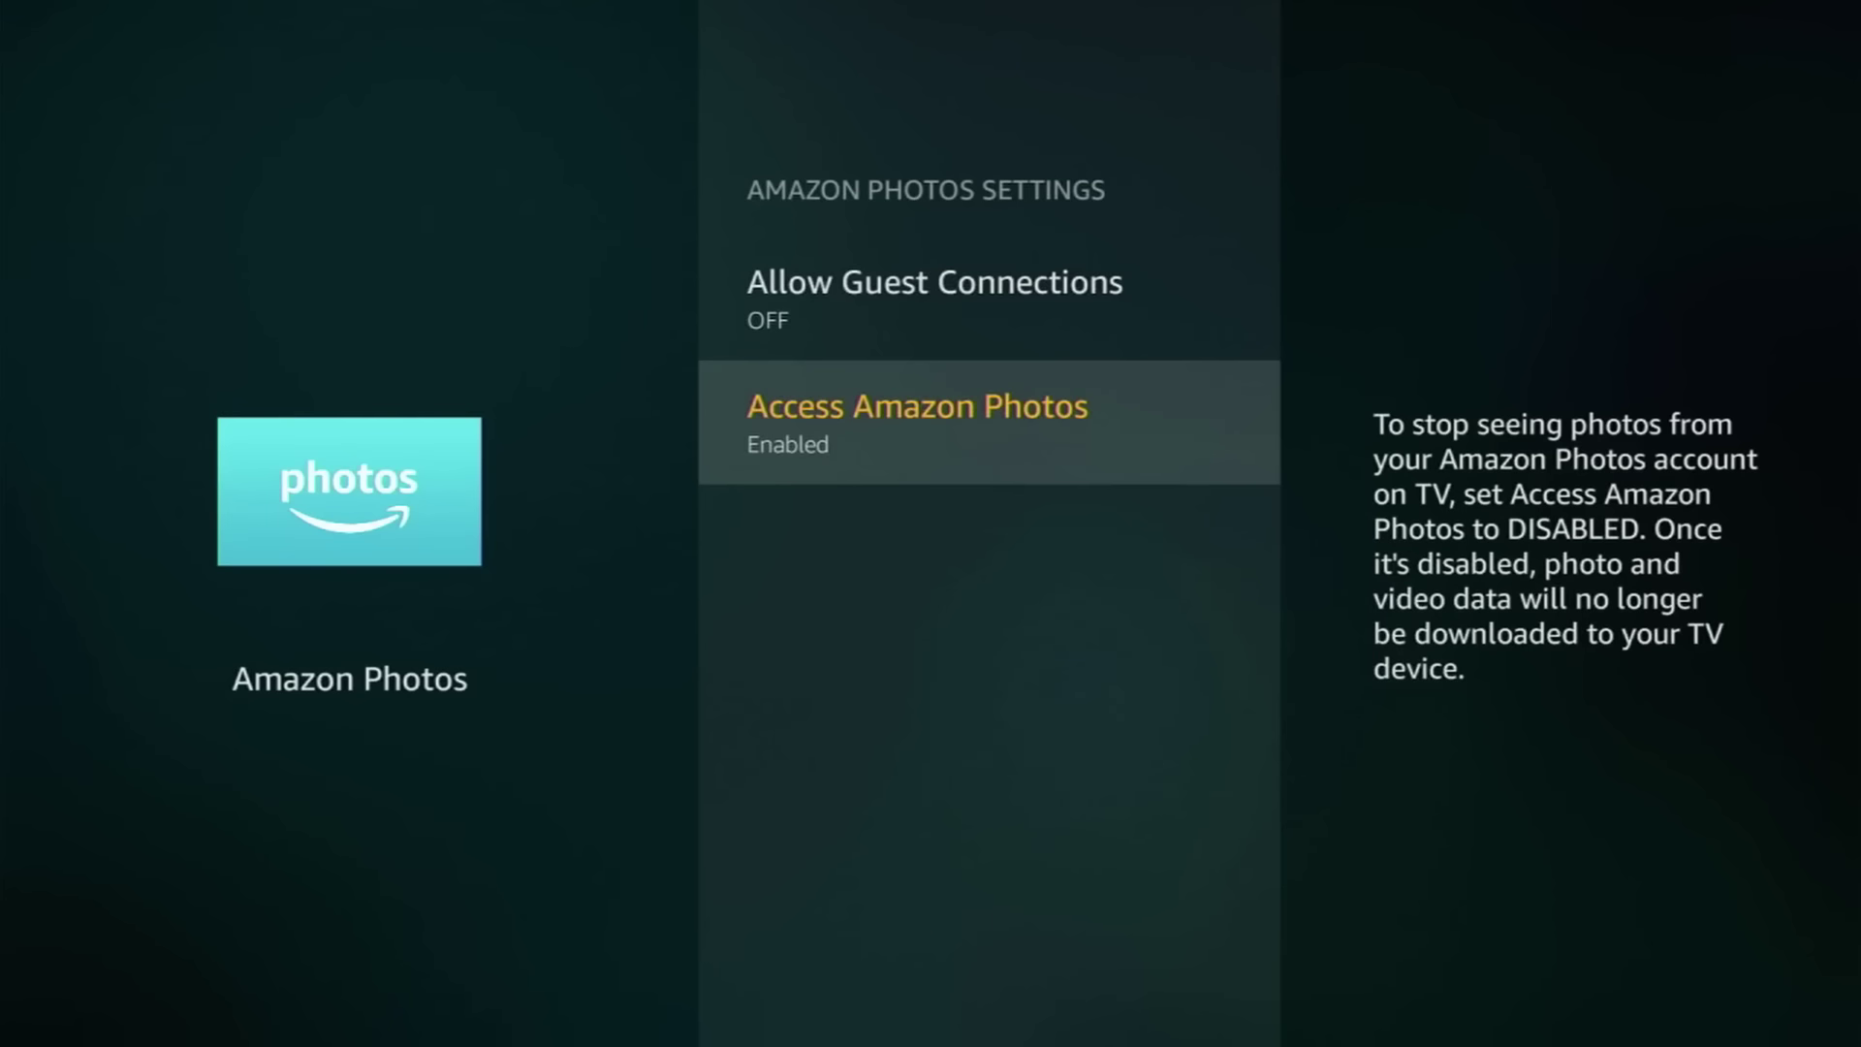
{"action": "key", "text": "Return"}
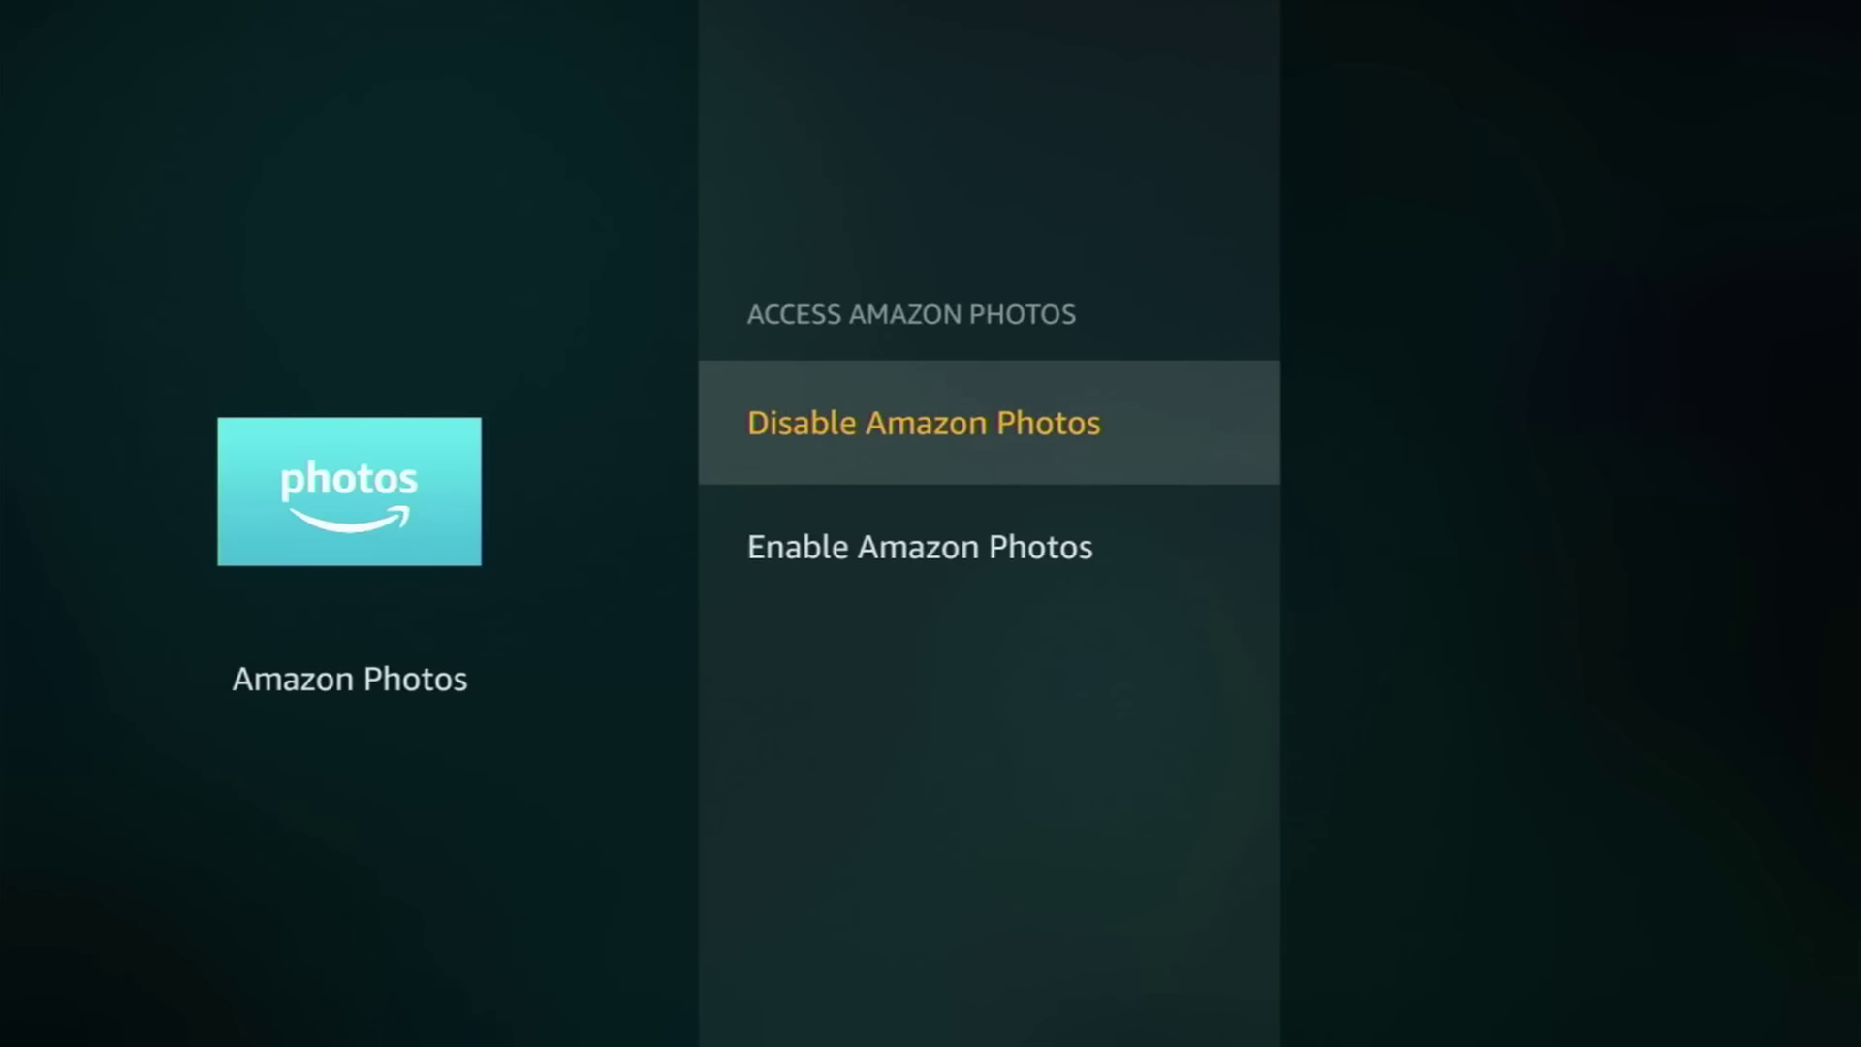
{"action": "key", "text": "Down"}
{"action": "key", "text": "Up"}
{"action": "key", "text": "Return"}
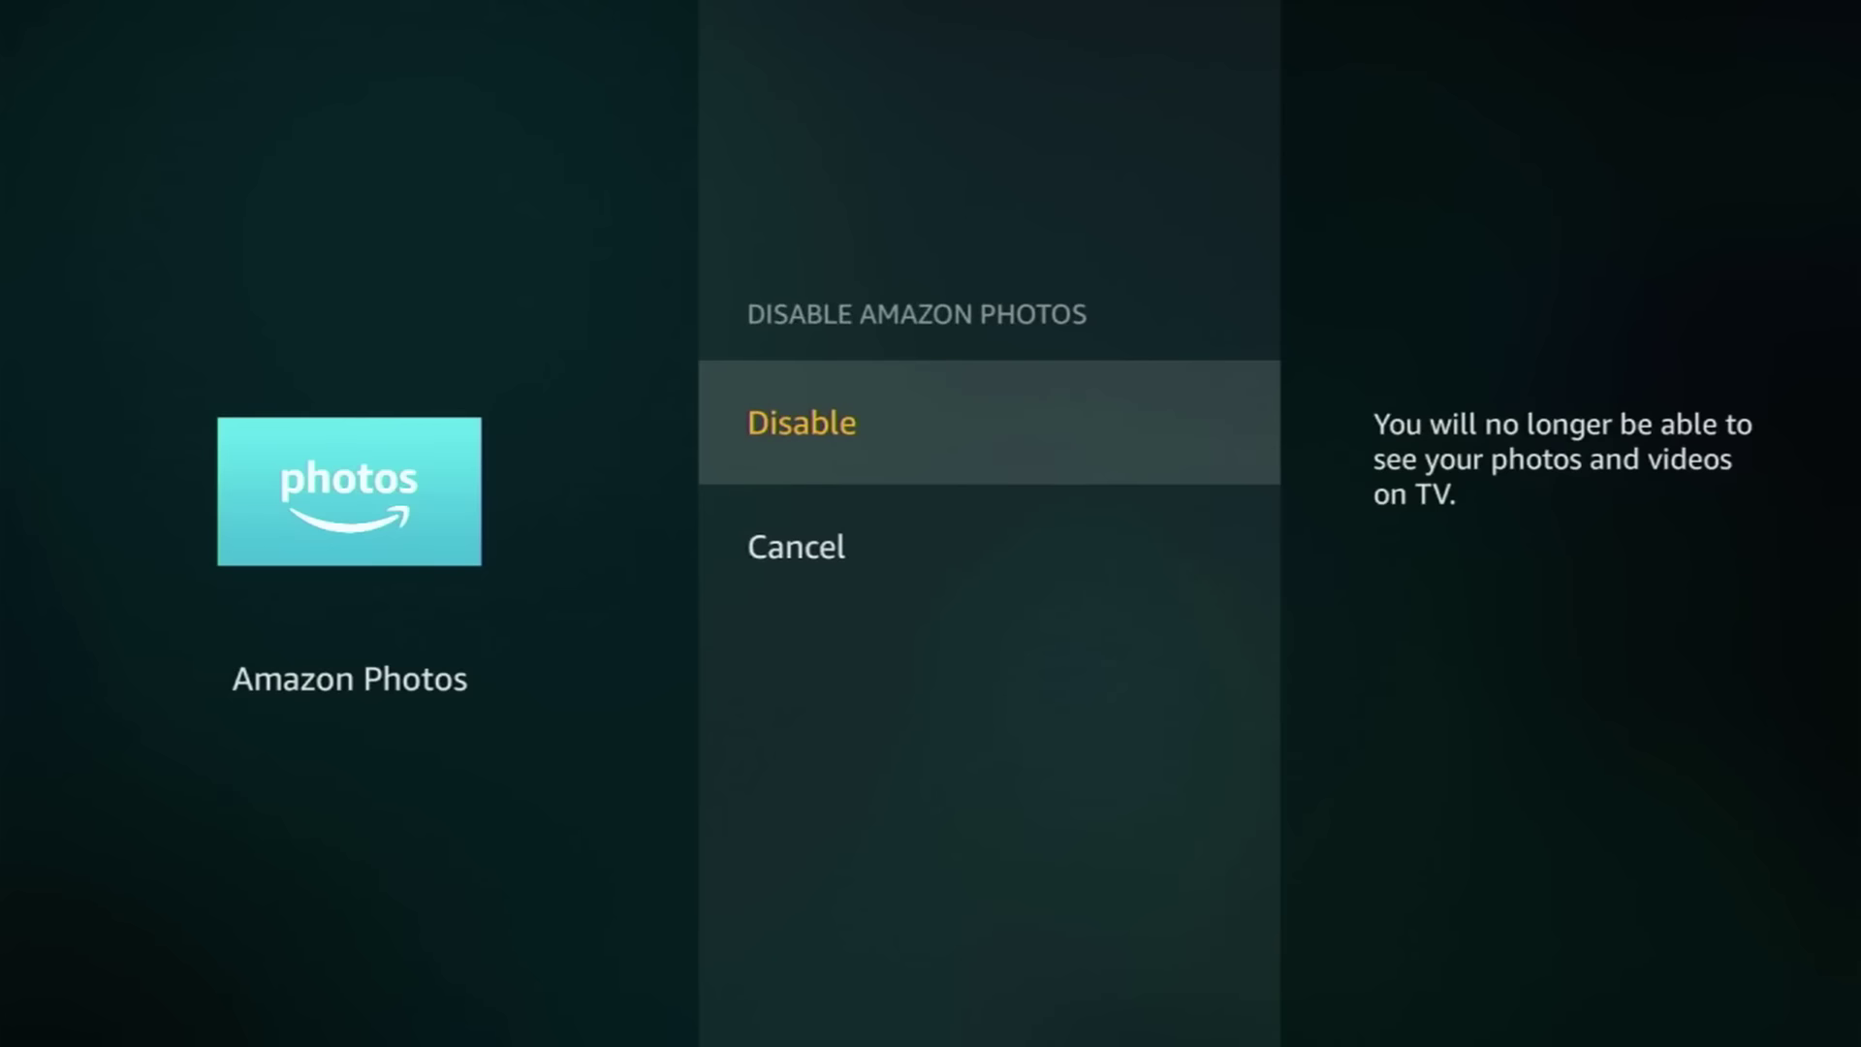
{"action": "key", "text": "Return"}
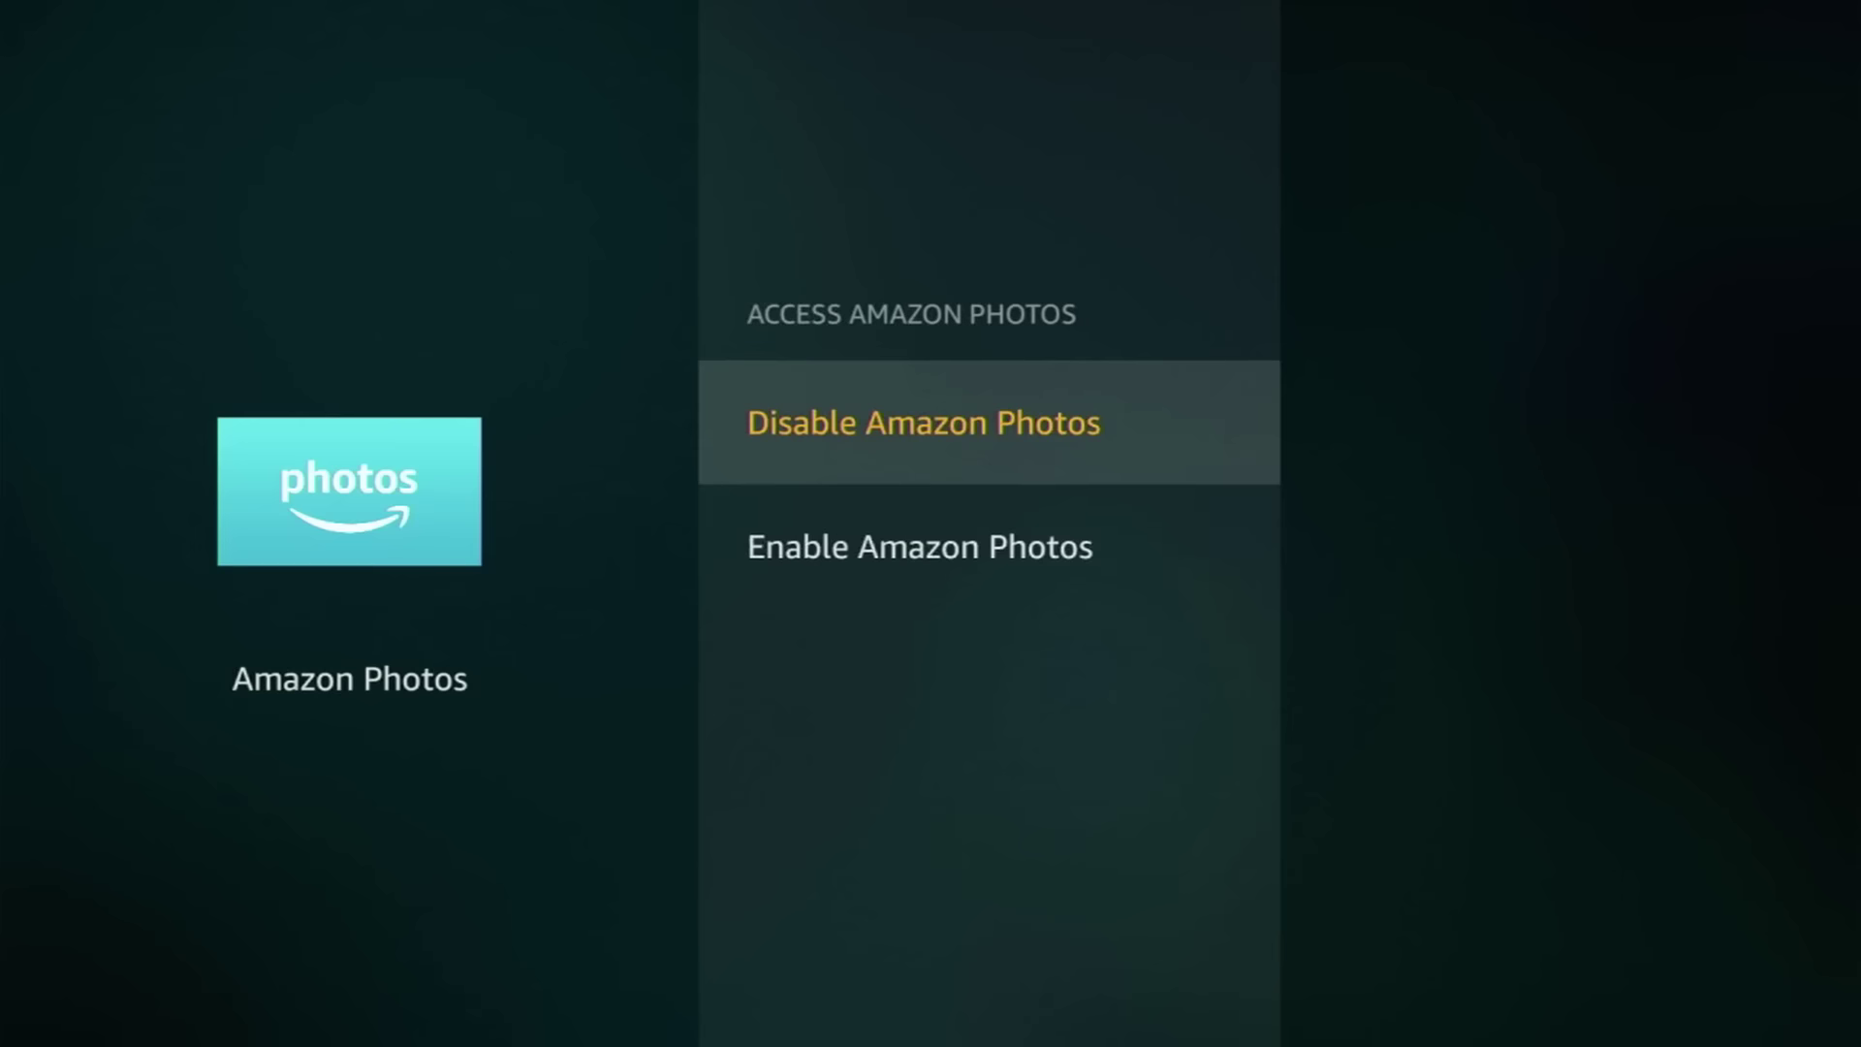
{"action": "key", "text": "Escape"}
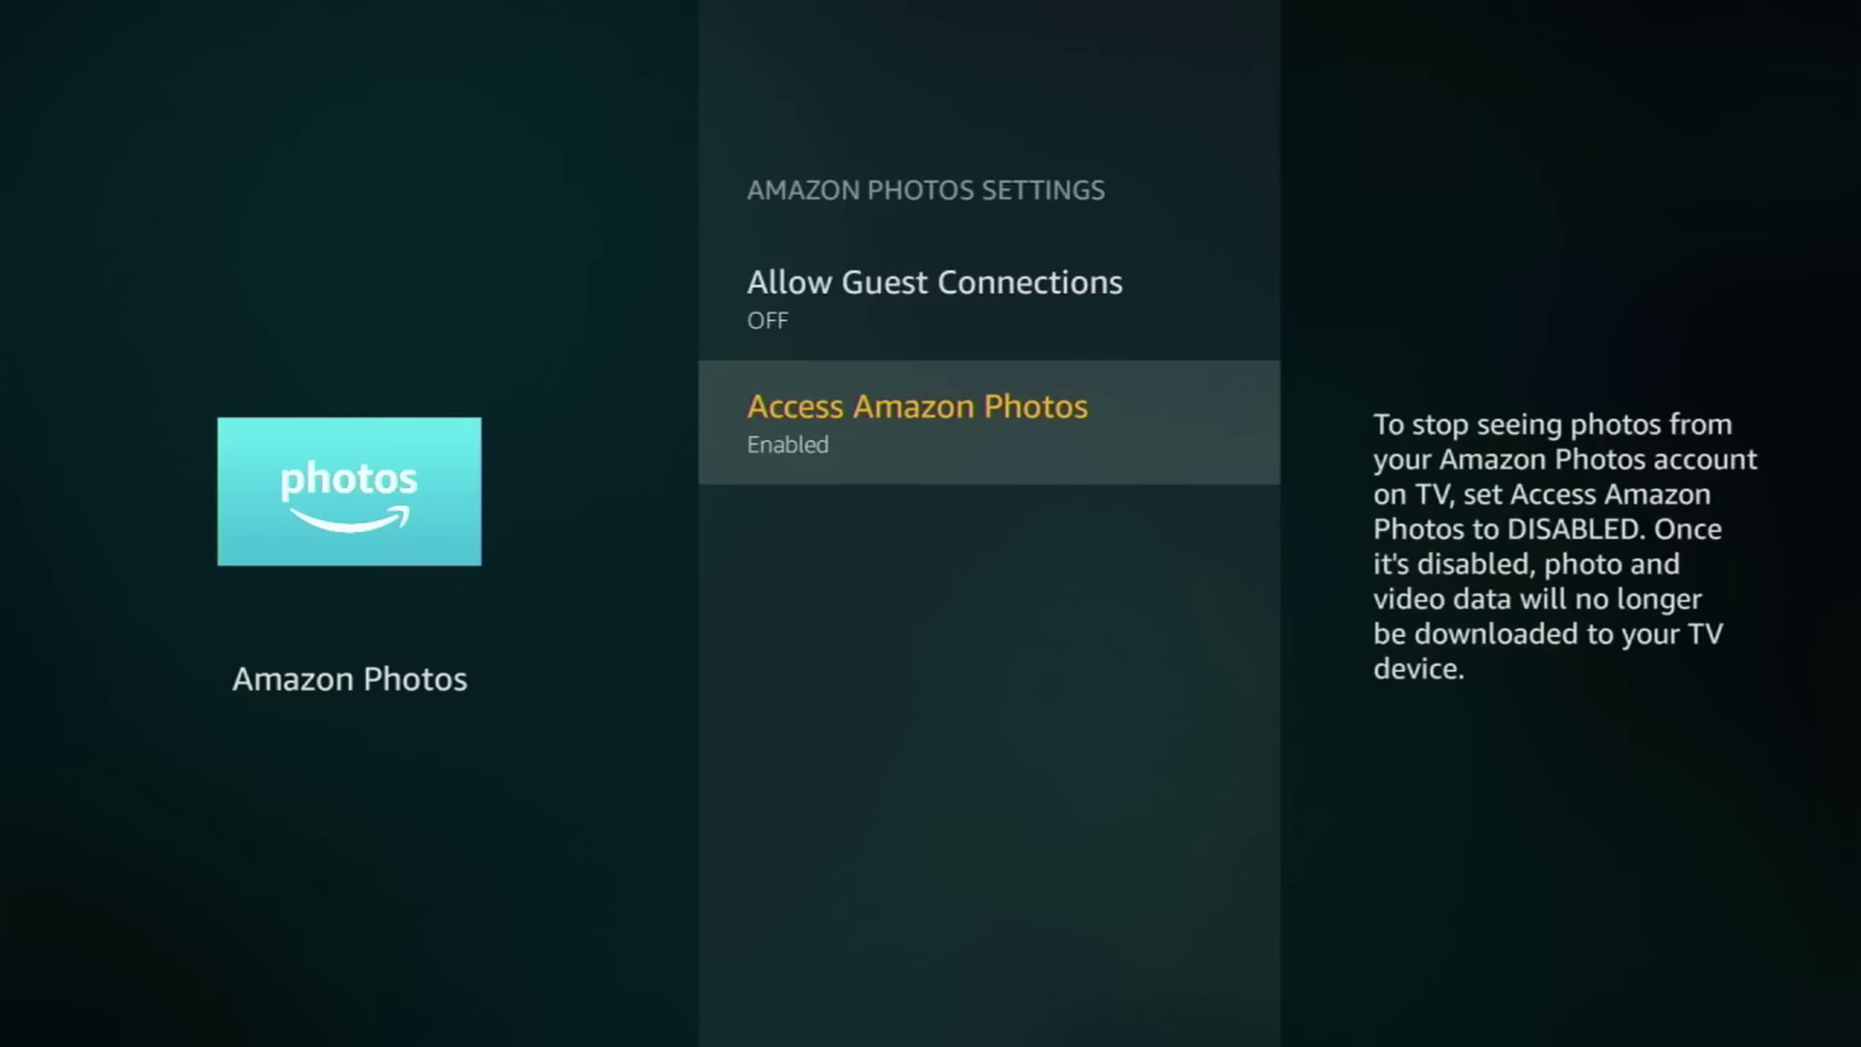
{"action": "key", "text": "Escape"}
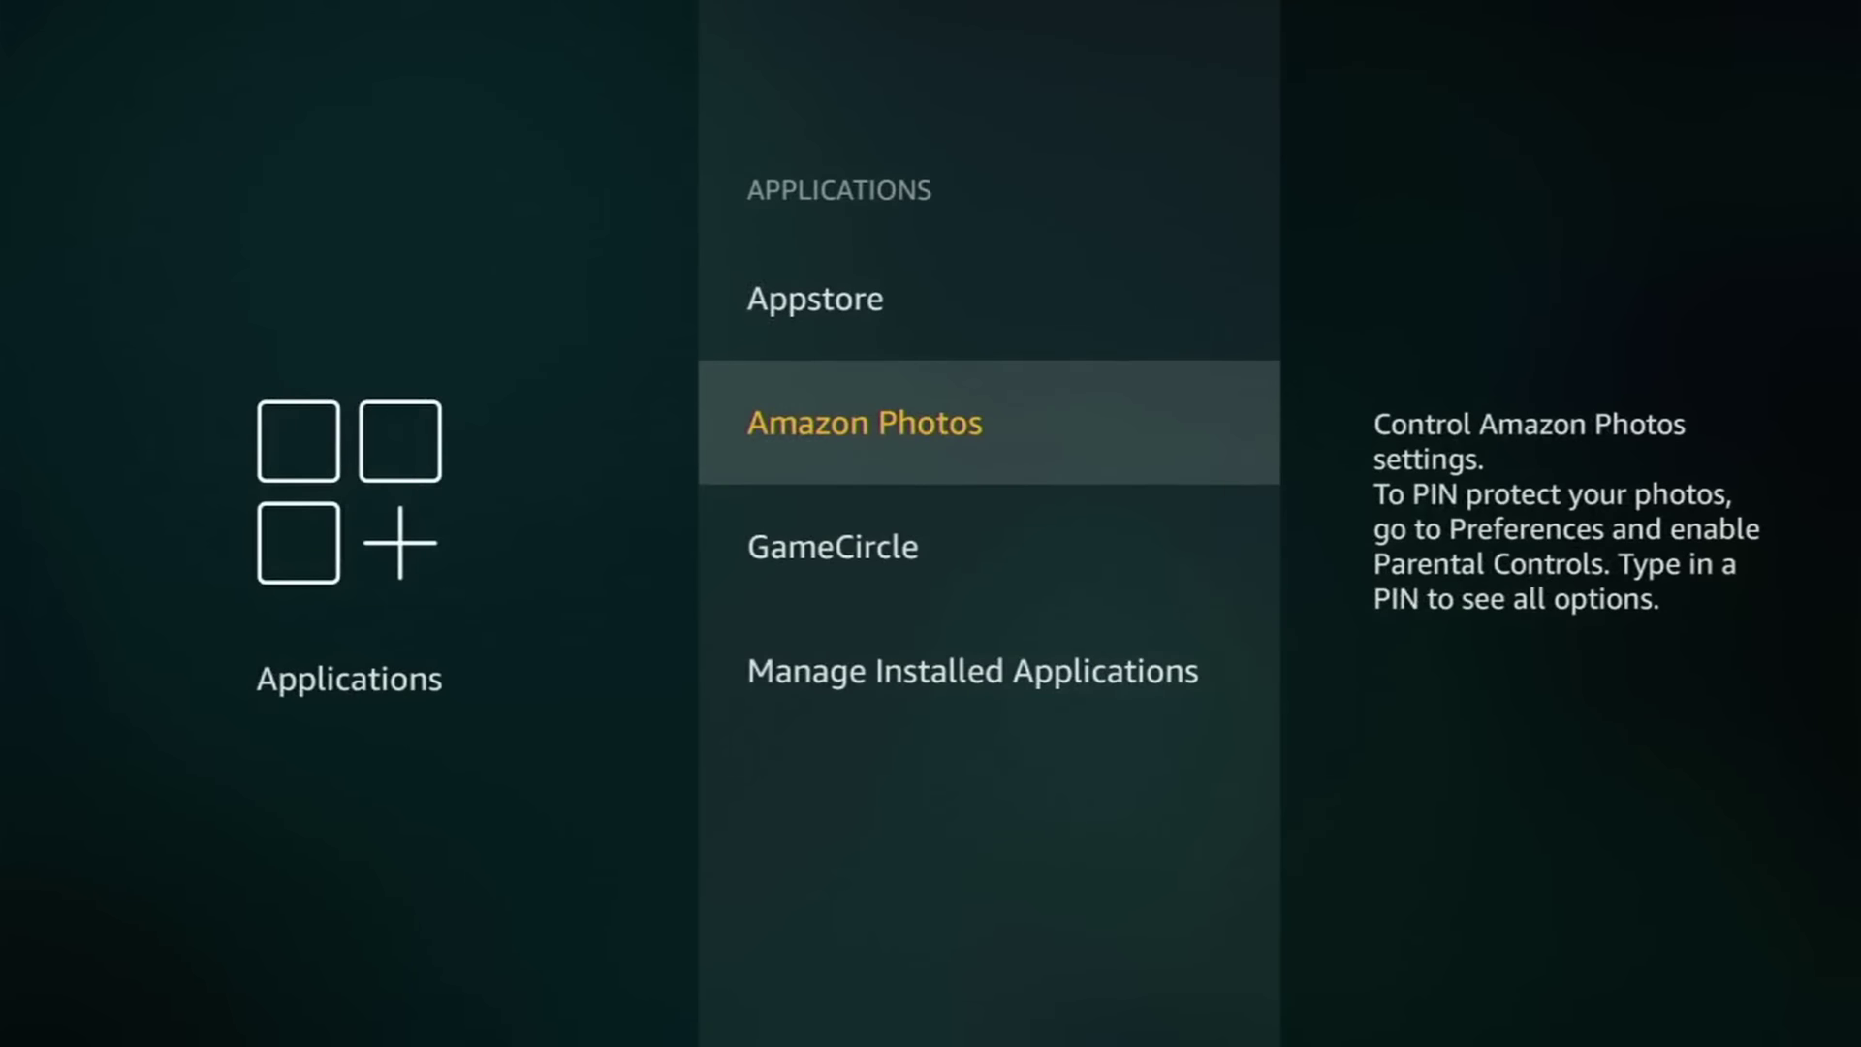
Step: Turn off In-App Purchases and Notifications in the Appstore settings, and return to the Applications list
{"action": "key", "text": "Up"}
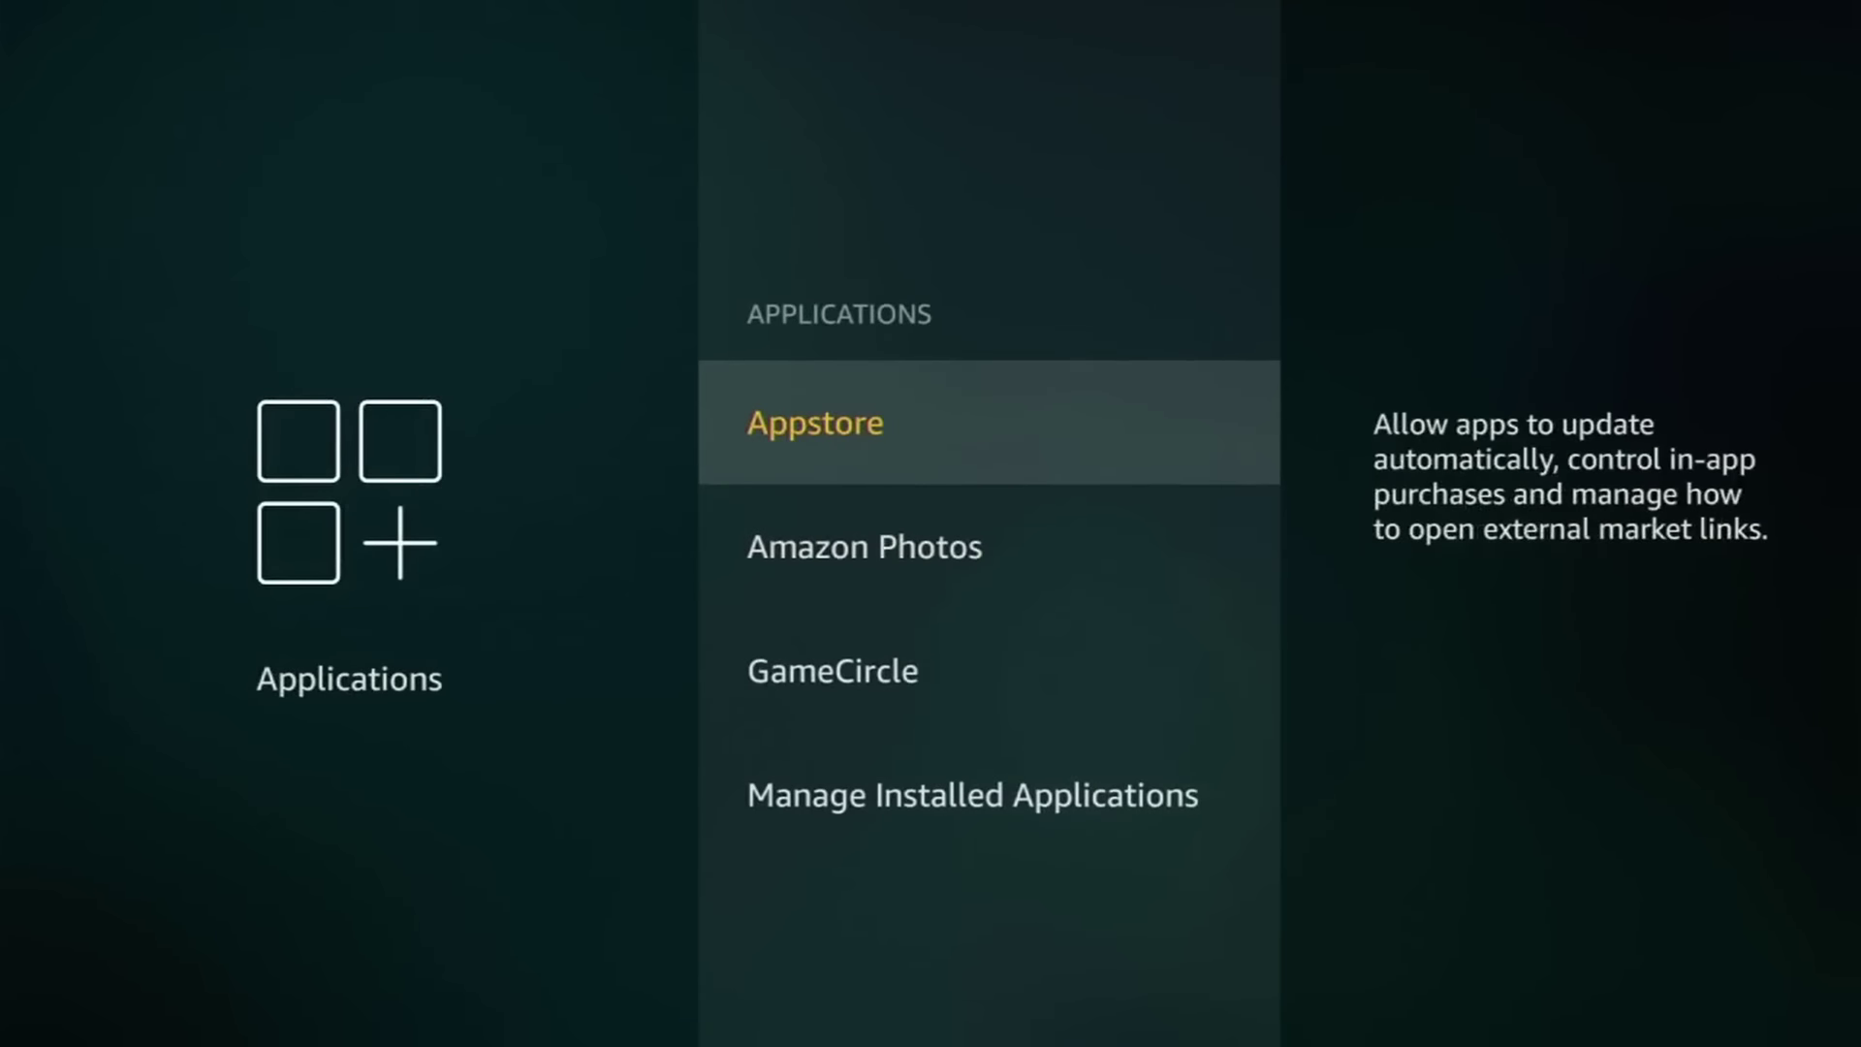
{"action": "key", "text": "Return"}
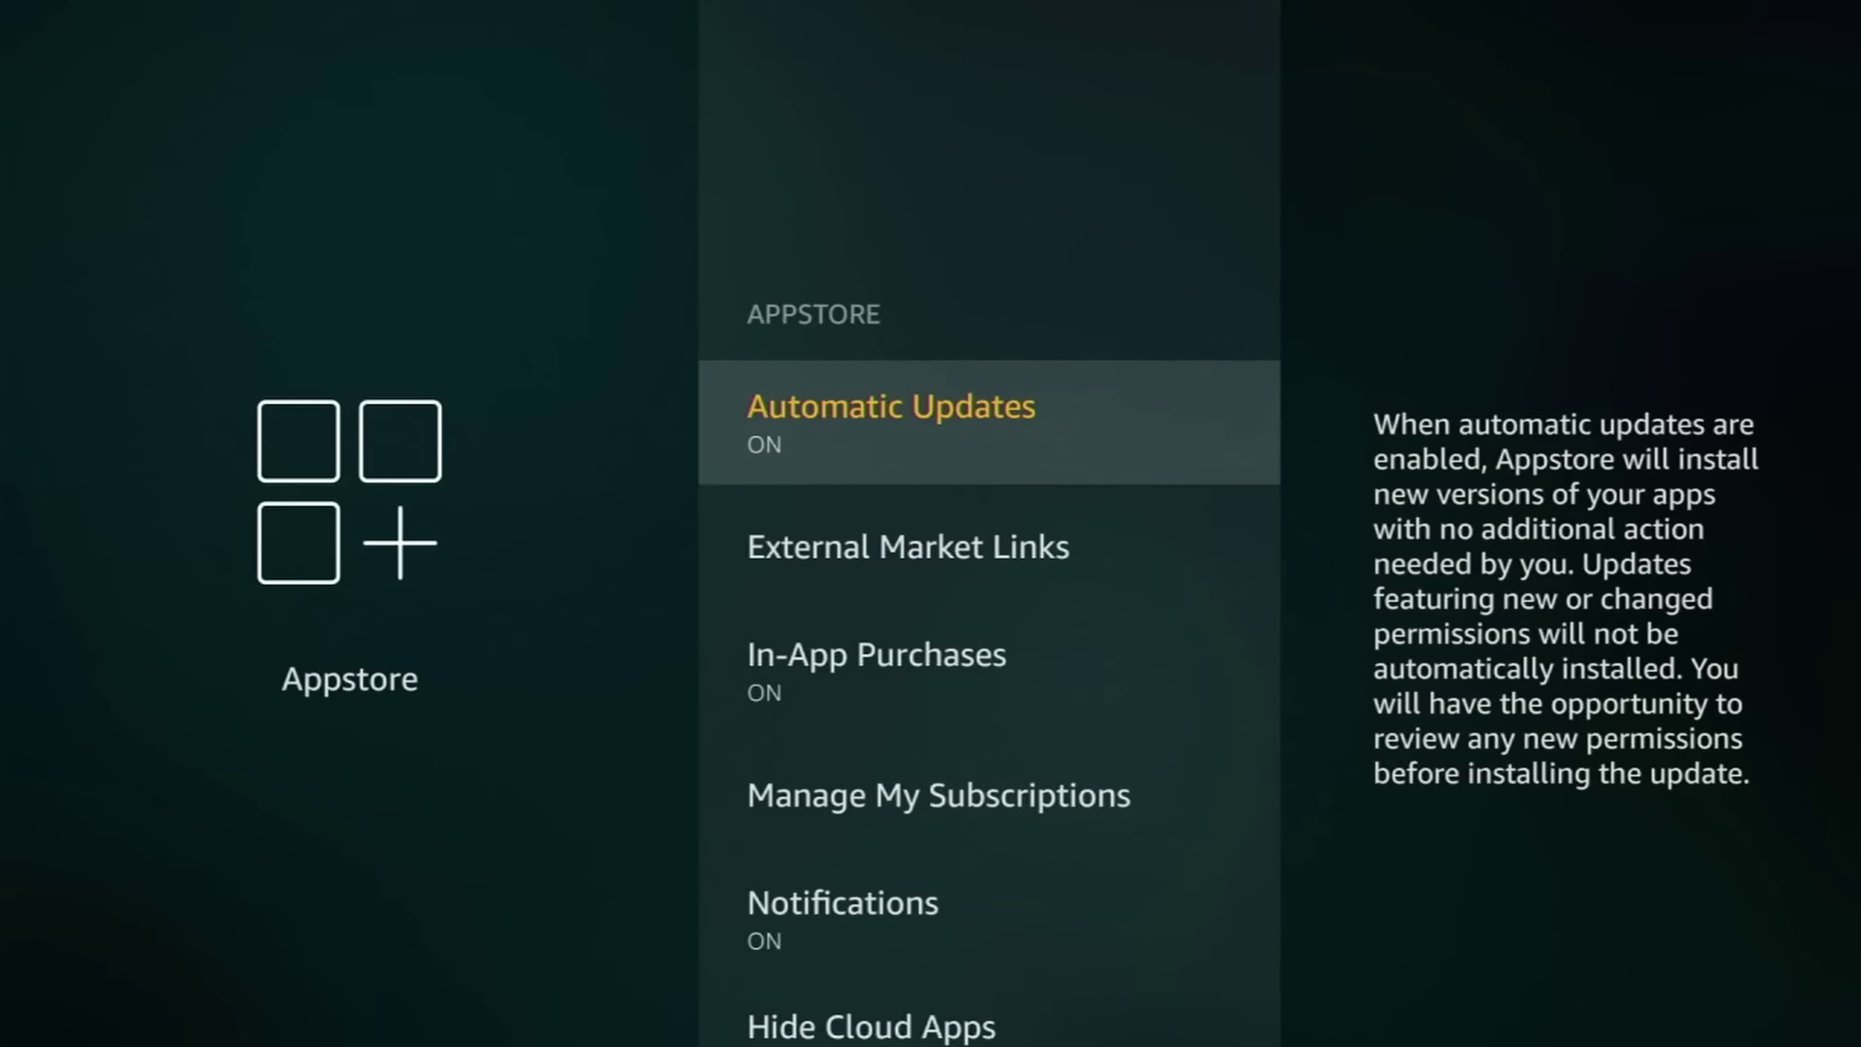
{"action": "key", "text": "Down"}
{"action": "key", "text": "Down"}
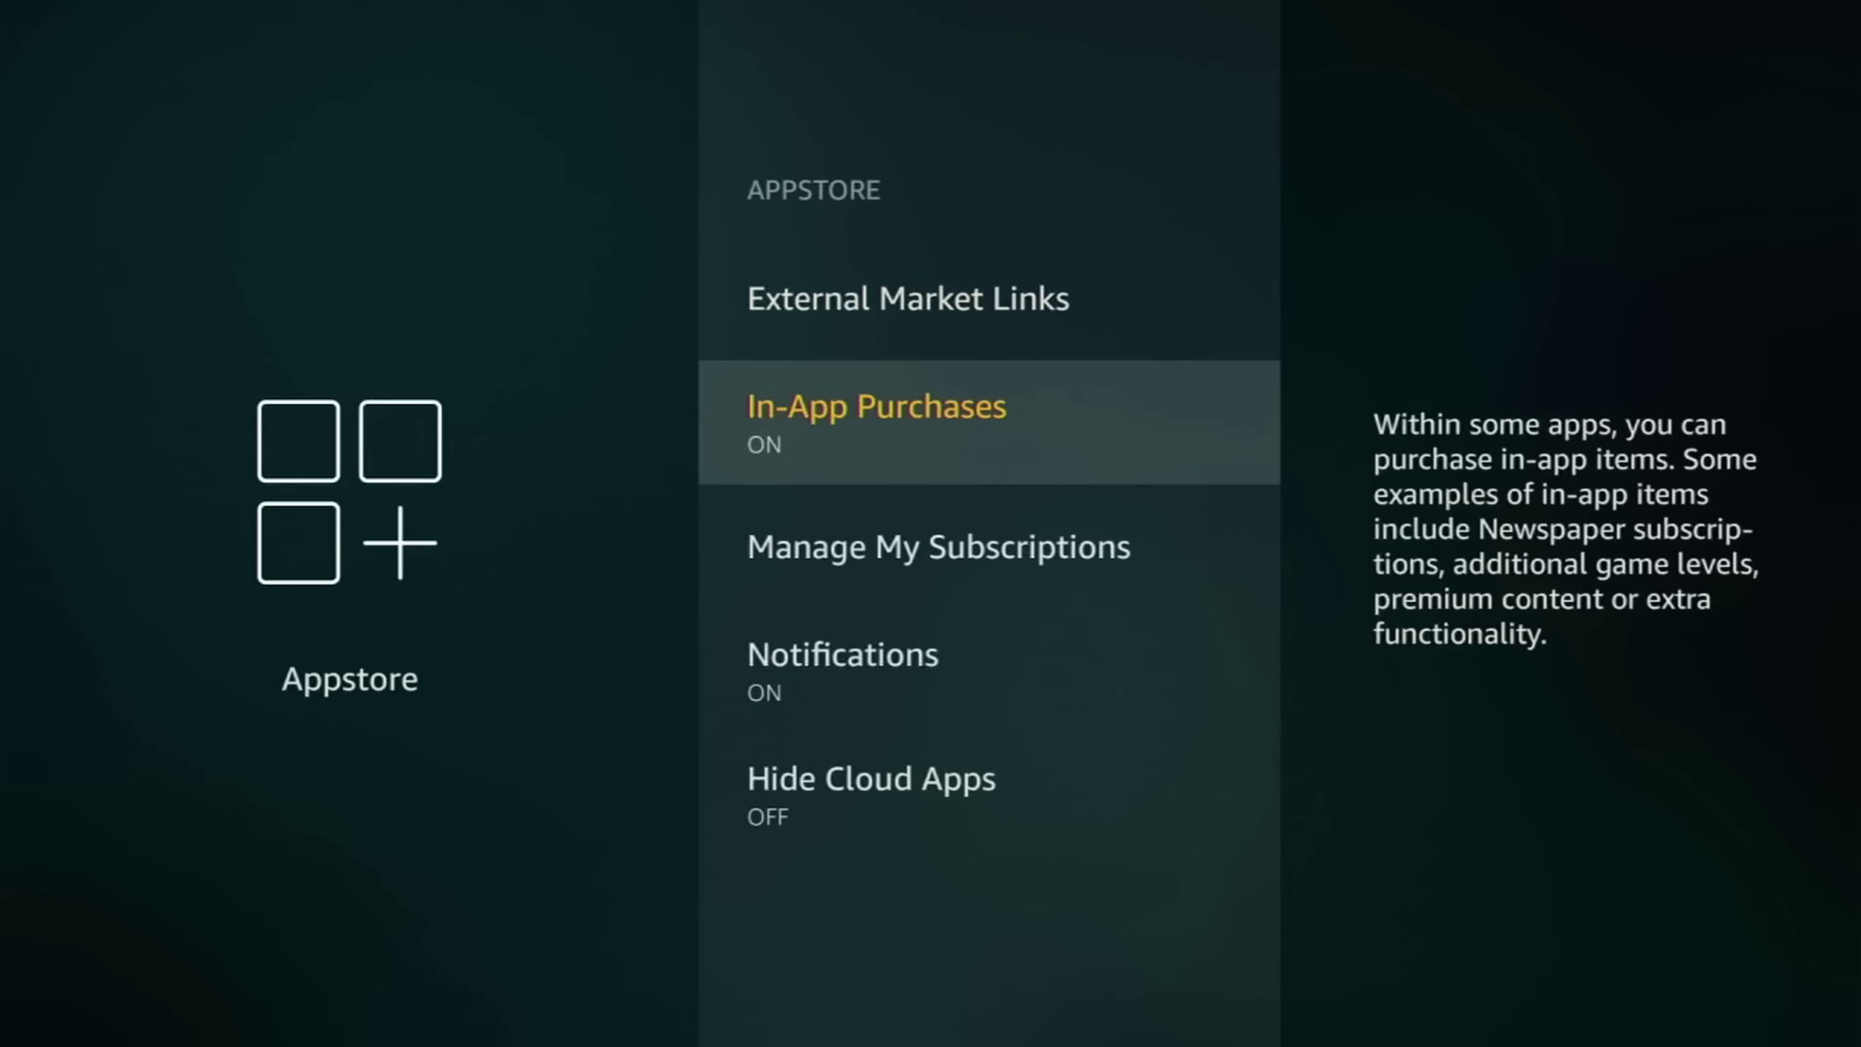
{"action": "key", "text": "Return"}
{"action": "key", "text": "Down"}
{"action": "key", "text": "Down"}
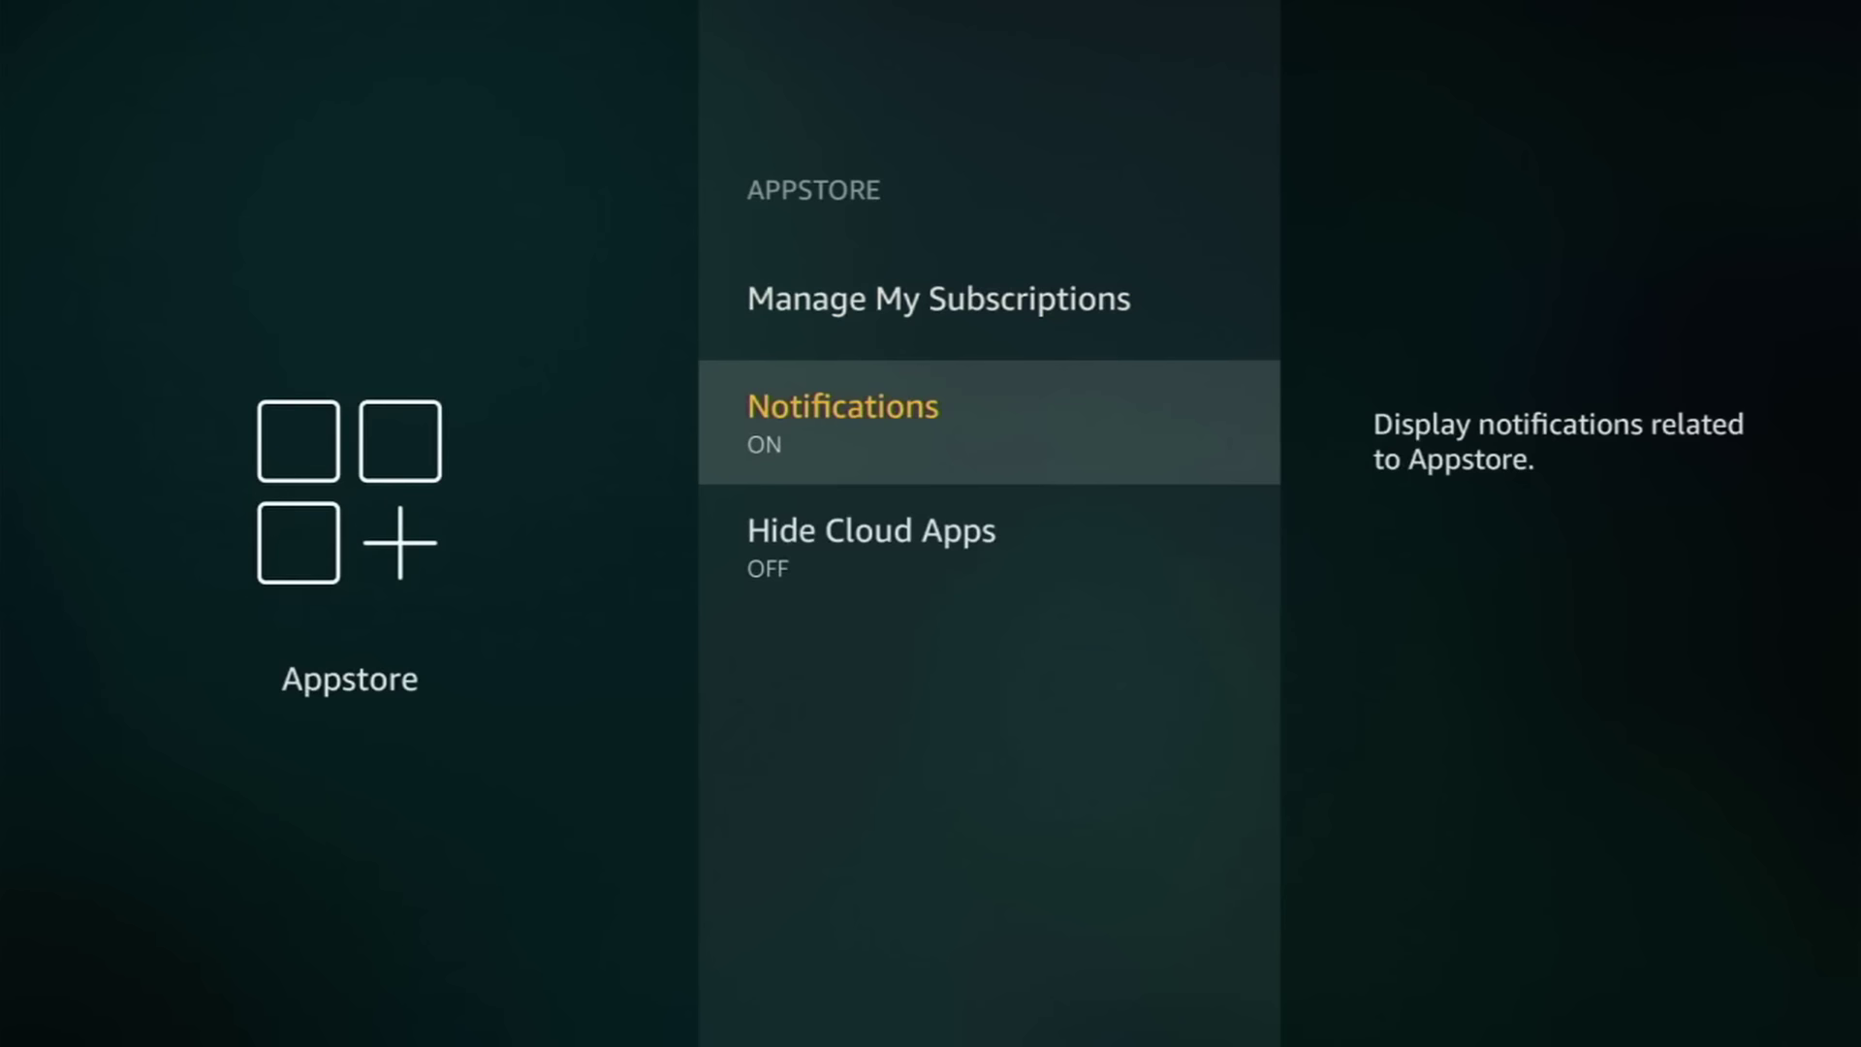
{"action": "key", "text": "Return"}
{"action": "key", "text": "Up"}
{"action": "key", "text": "Up"}
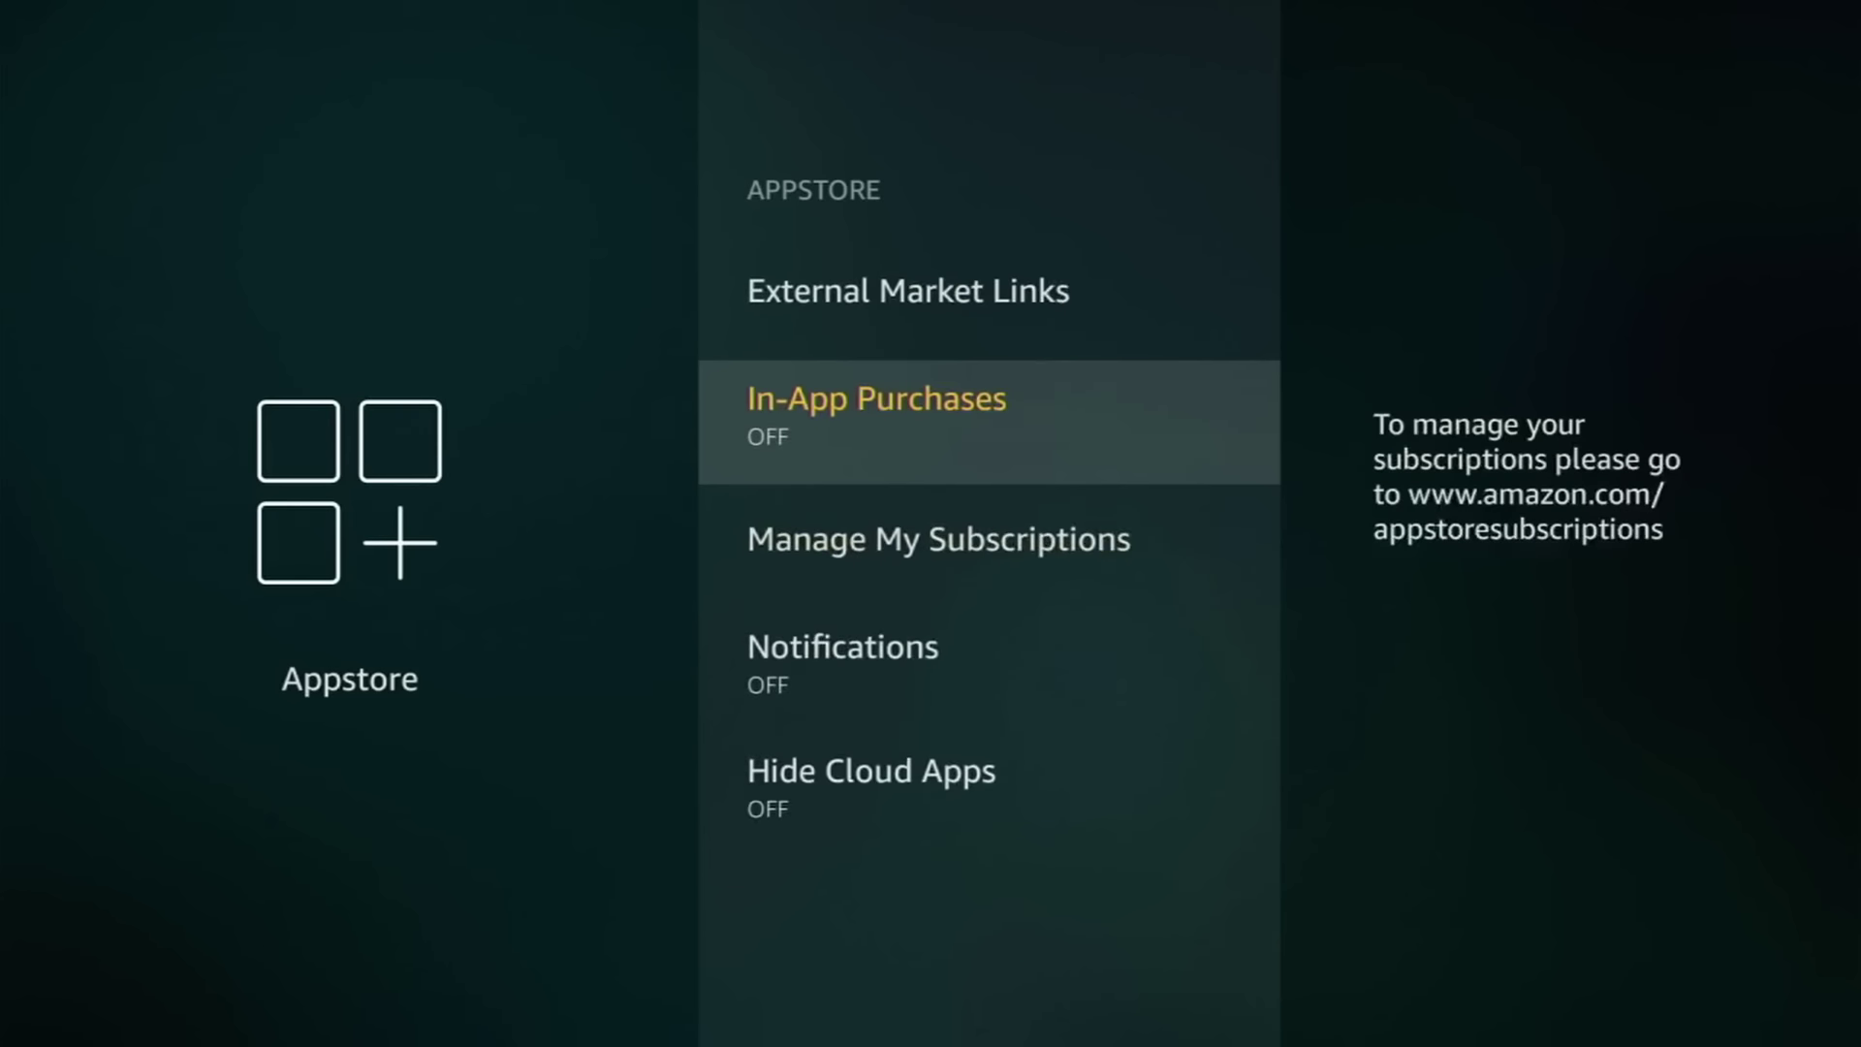
{"action": "key", "text": "Escape"}
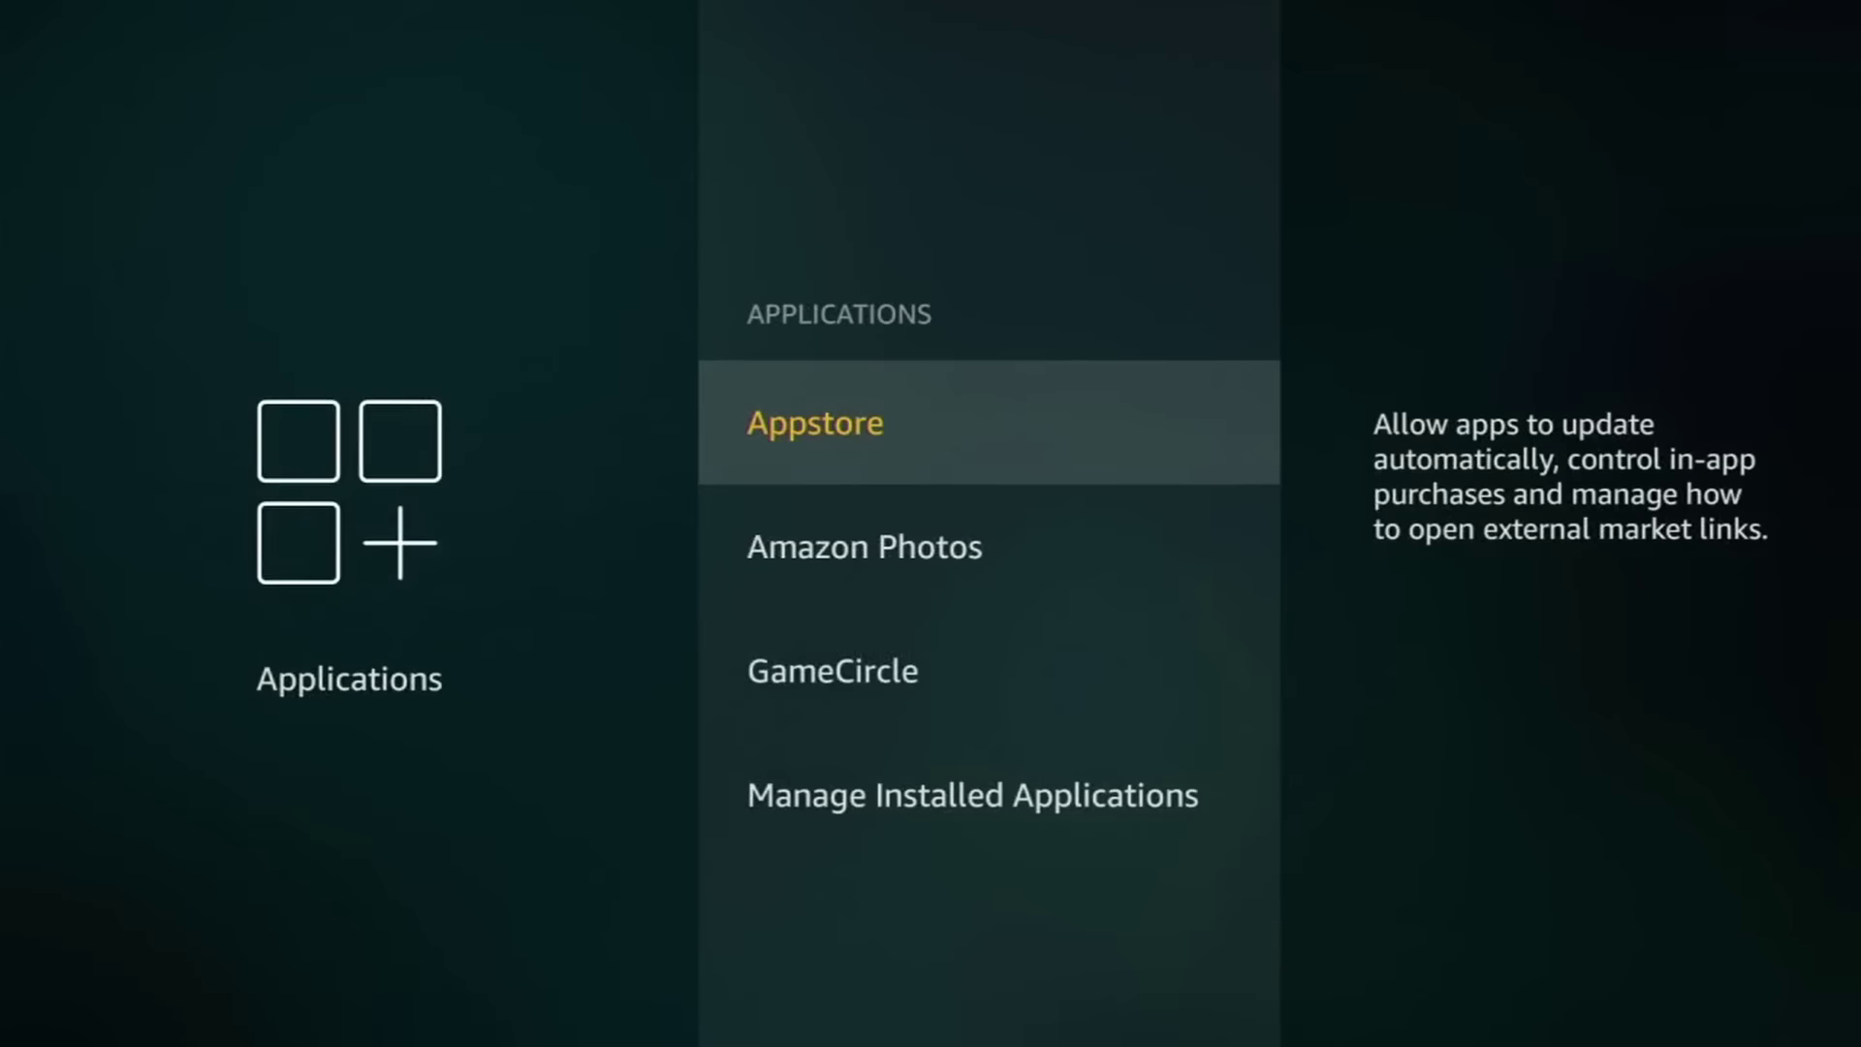
Step: Open the Manage Installed Applications list under Applications
{"action": "key", "text": "Escape"}
{"action": "key", "text": "Return"}
{"action": "key", "text": "Down"}
{"action": "key", "text": "Down"}
{"action": "key", "text": "Down"}
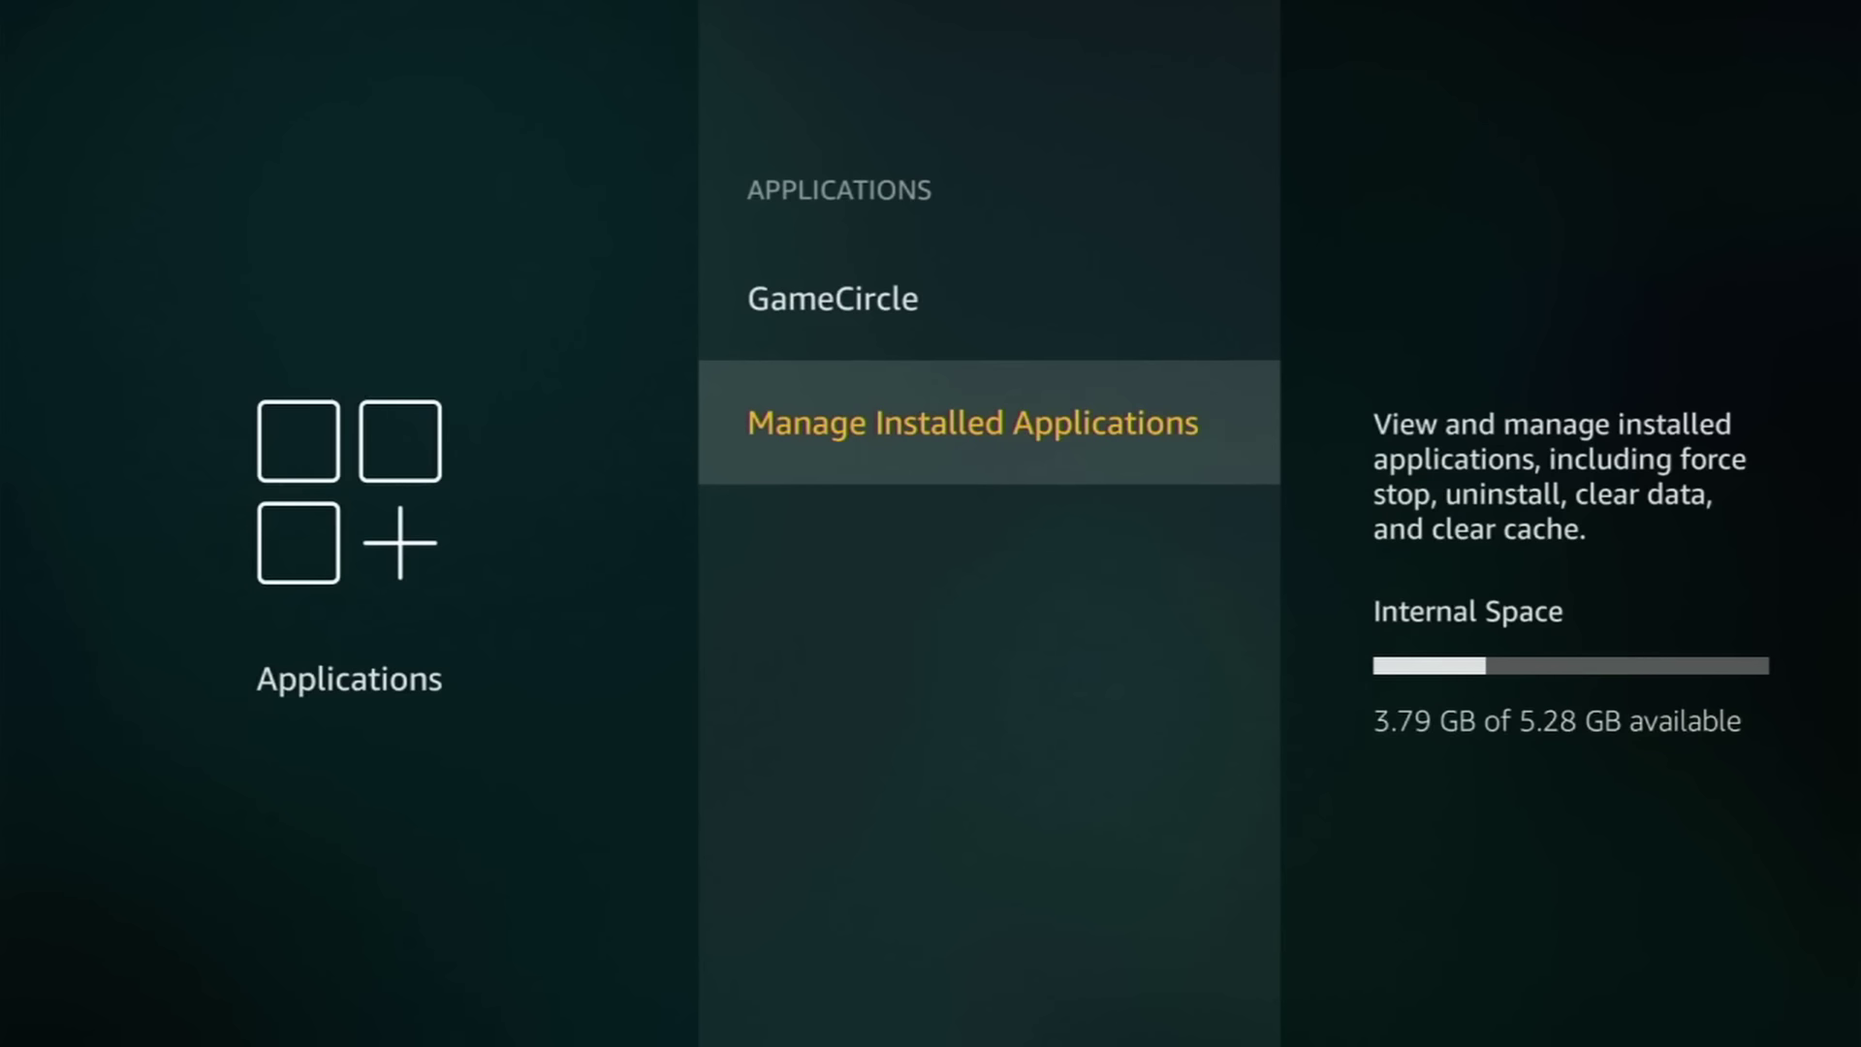
{"action": "key", "text": "Return"}
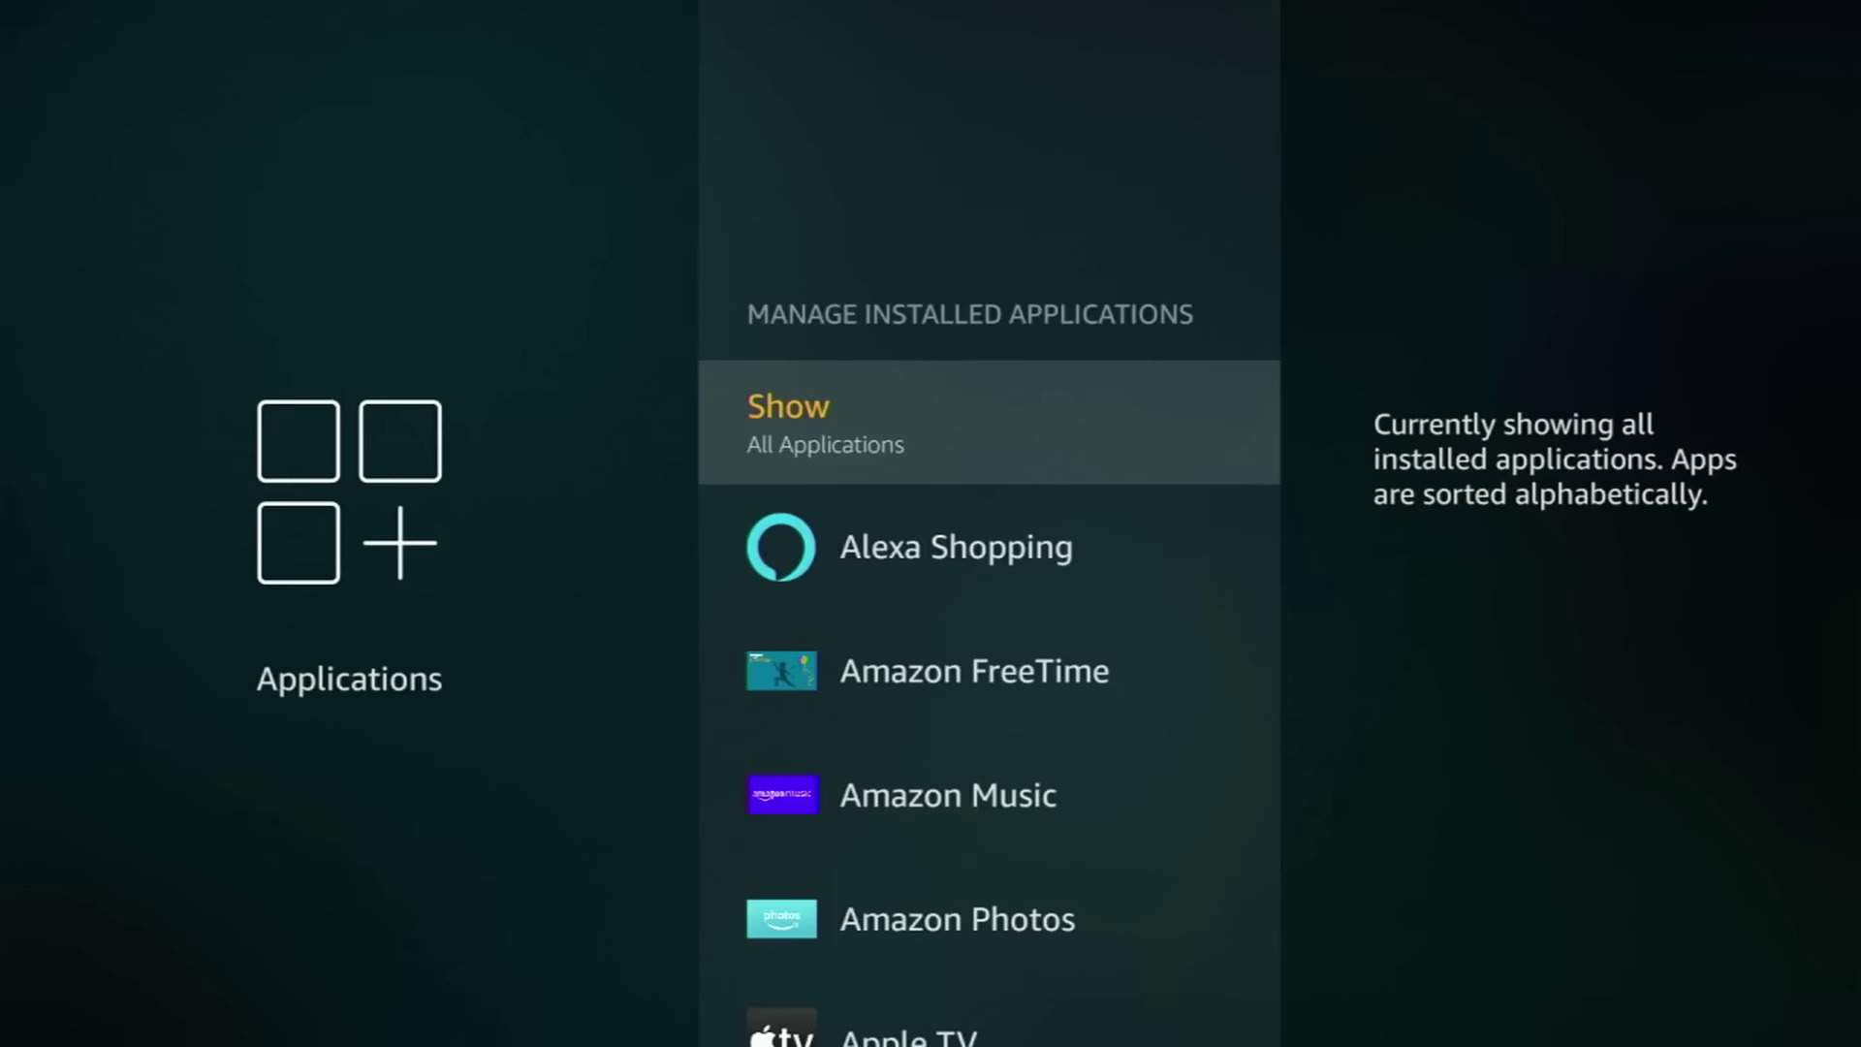
Step: Clear all application data for Amazon Music in the Manage Installed Applications list
{"action": "key", "text": "Down"}
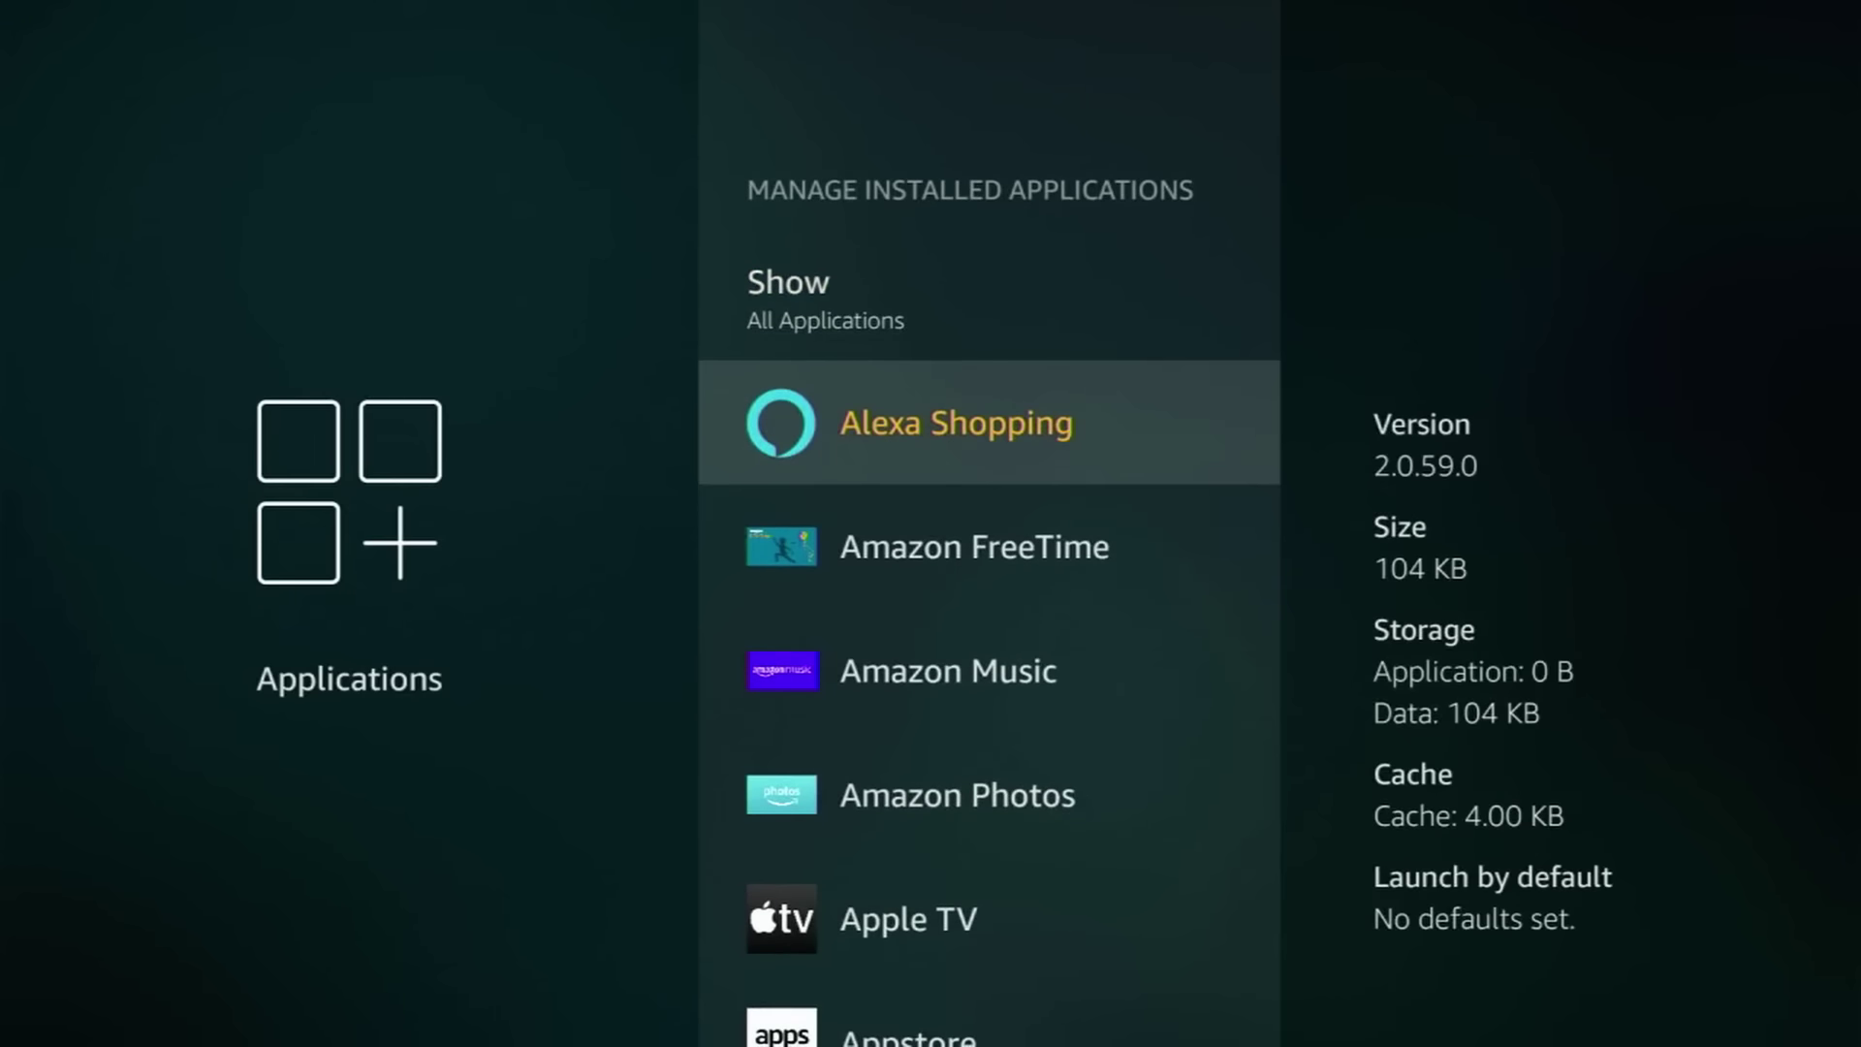
{"action": "key", "text": "Down"}
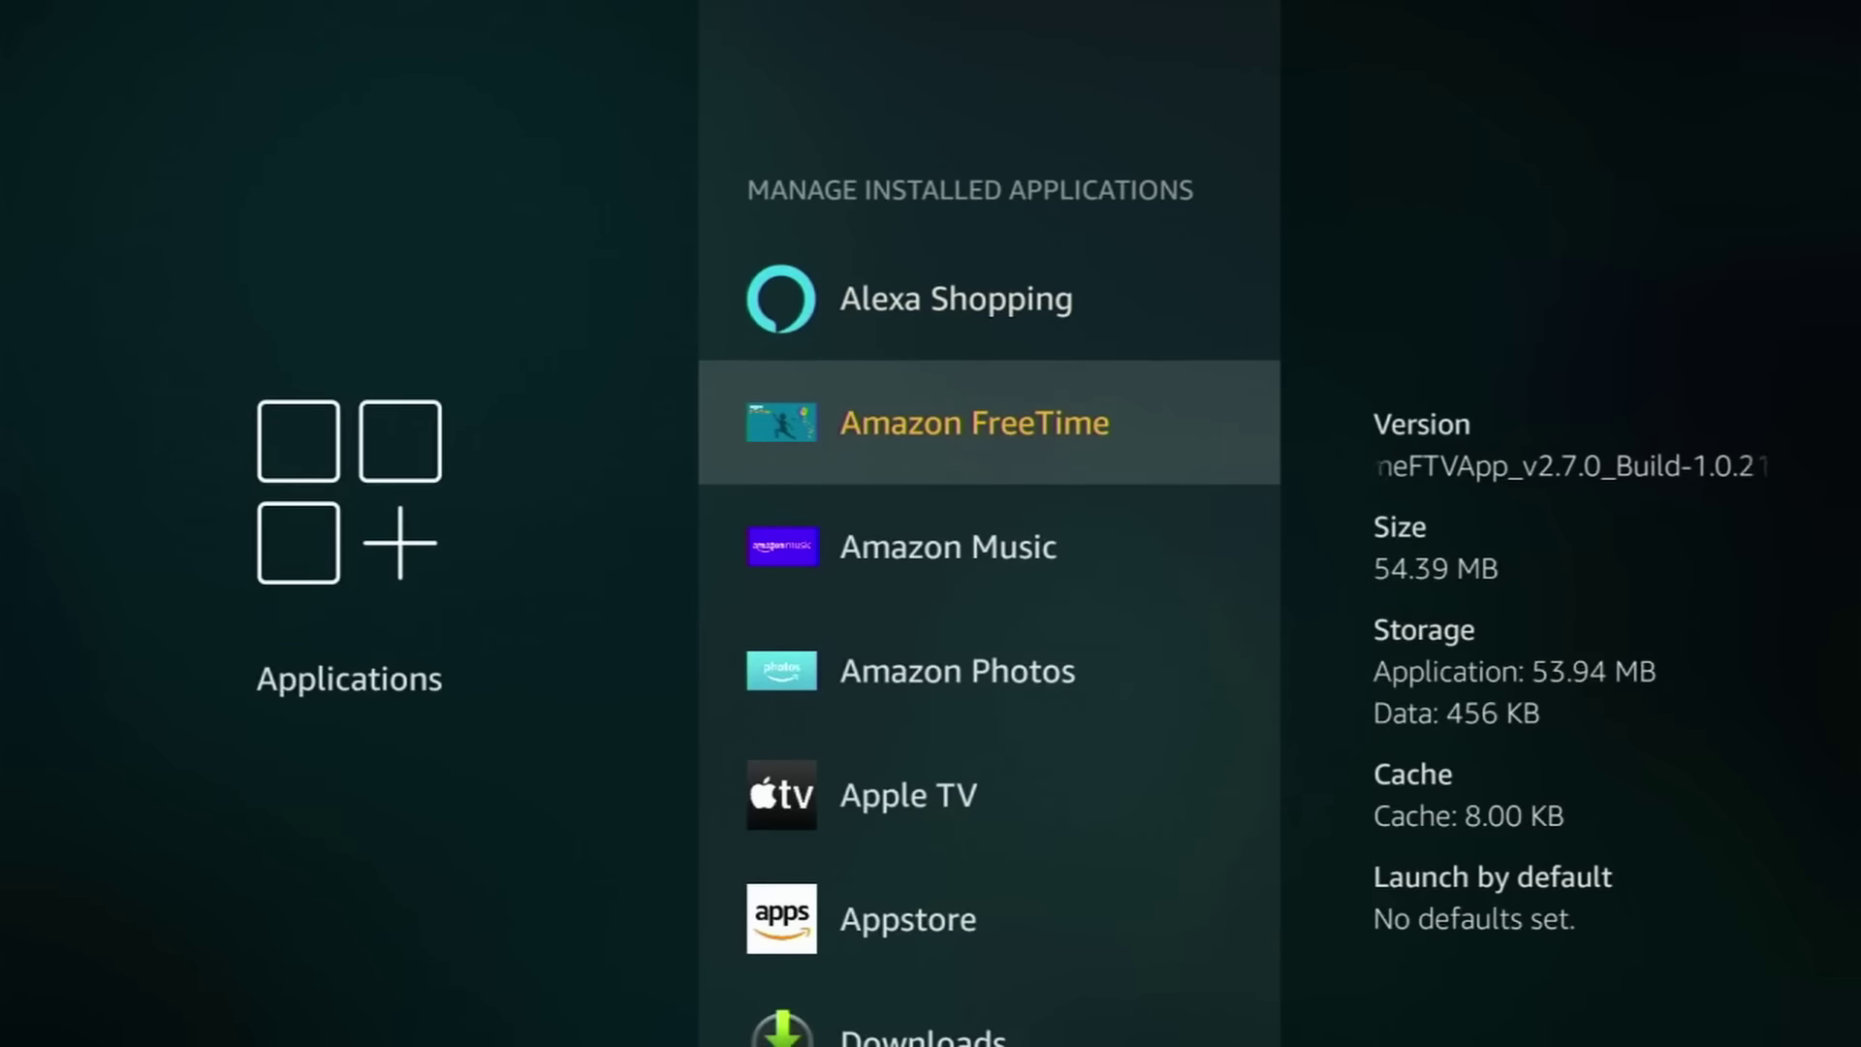
{"action": "key", "text": "Down"}
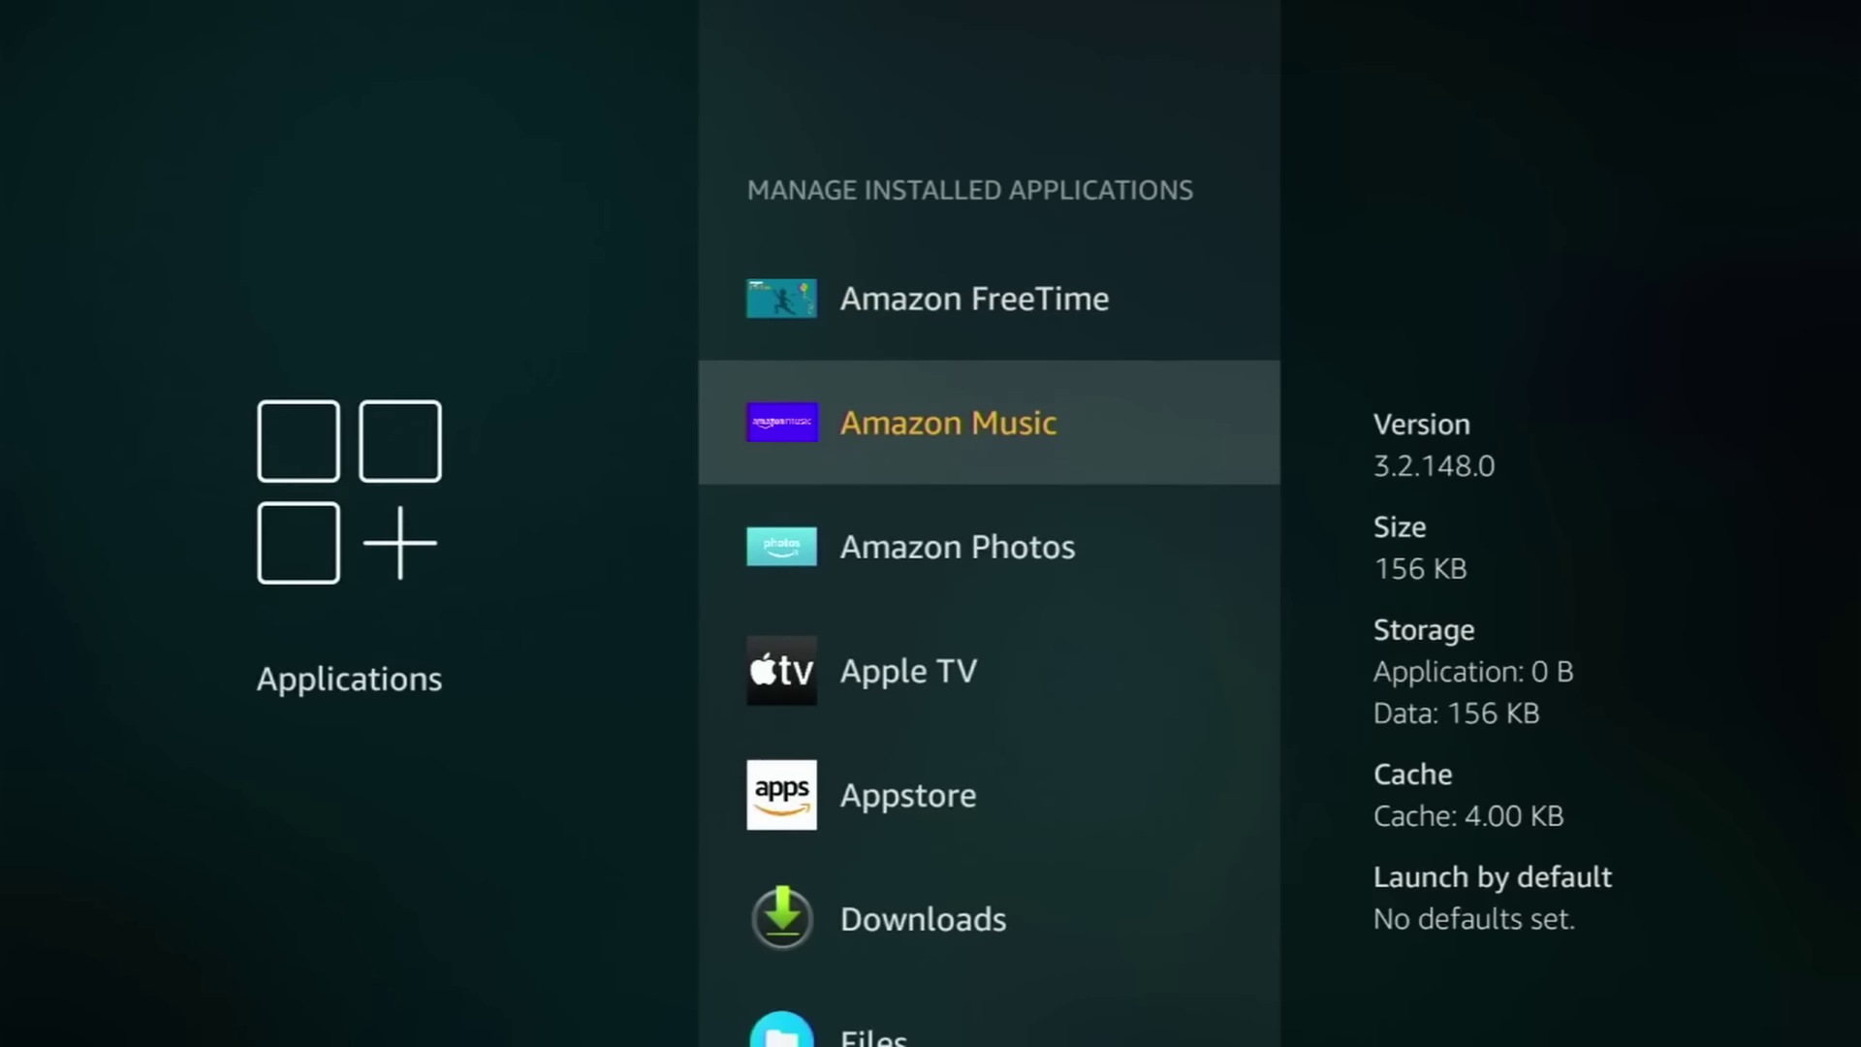
{"action": "key", "text": "Return"}
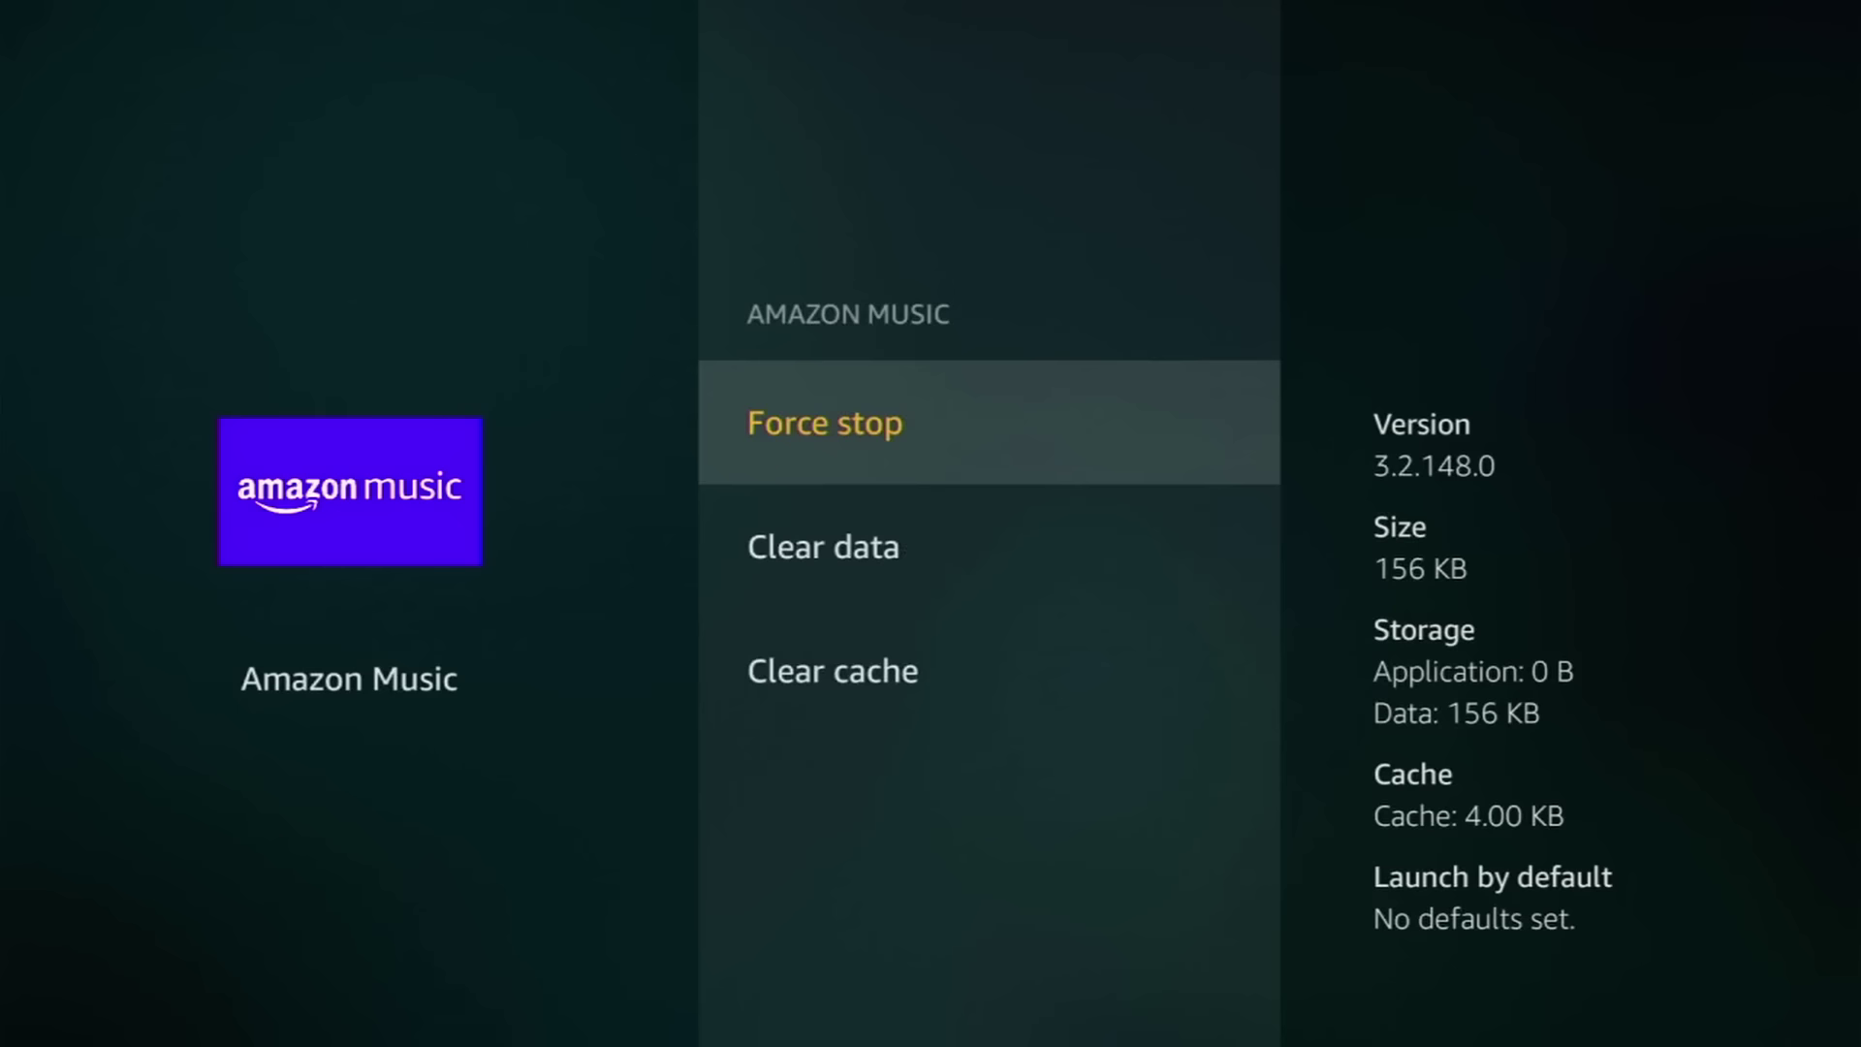
{"action": "key", "text": "Down"}
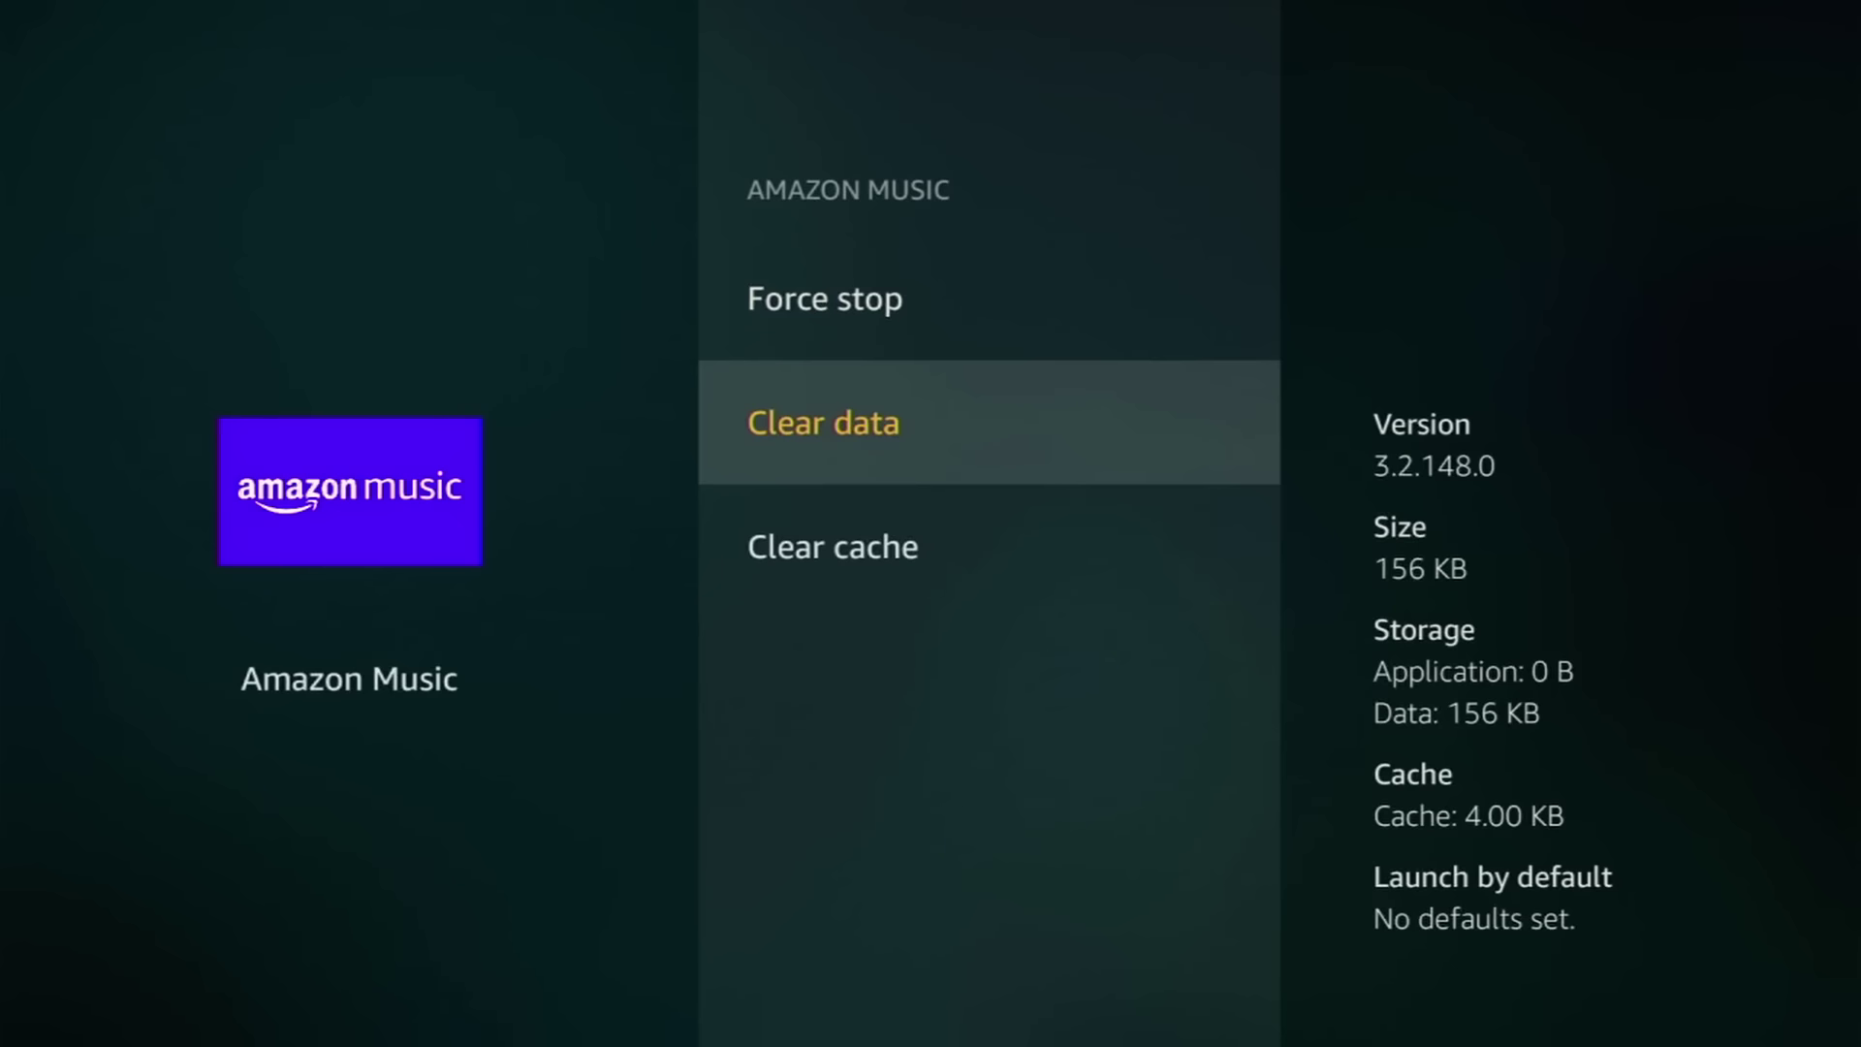
{"action": "key", "text": "Down"}
{"action": "key", "text": "Up"}
{"action": "key", "text": "Return"}
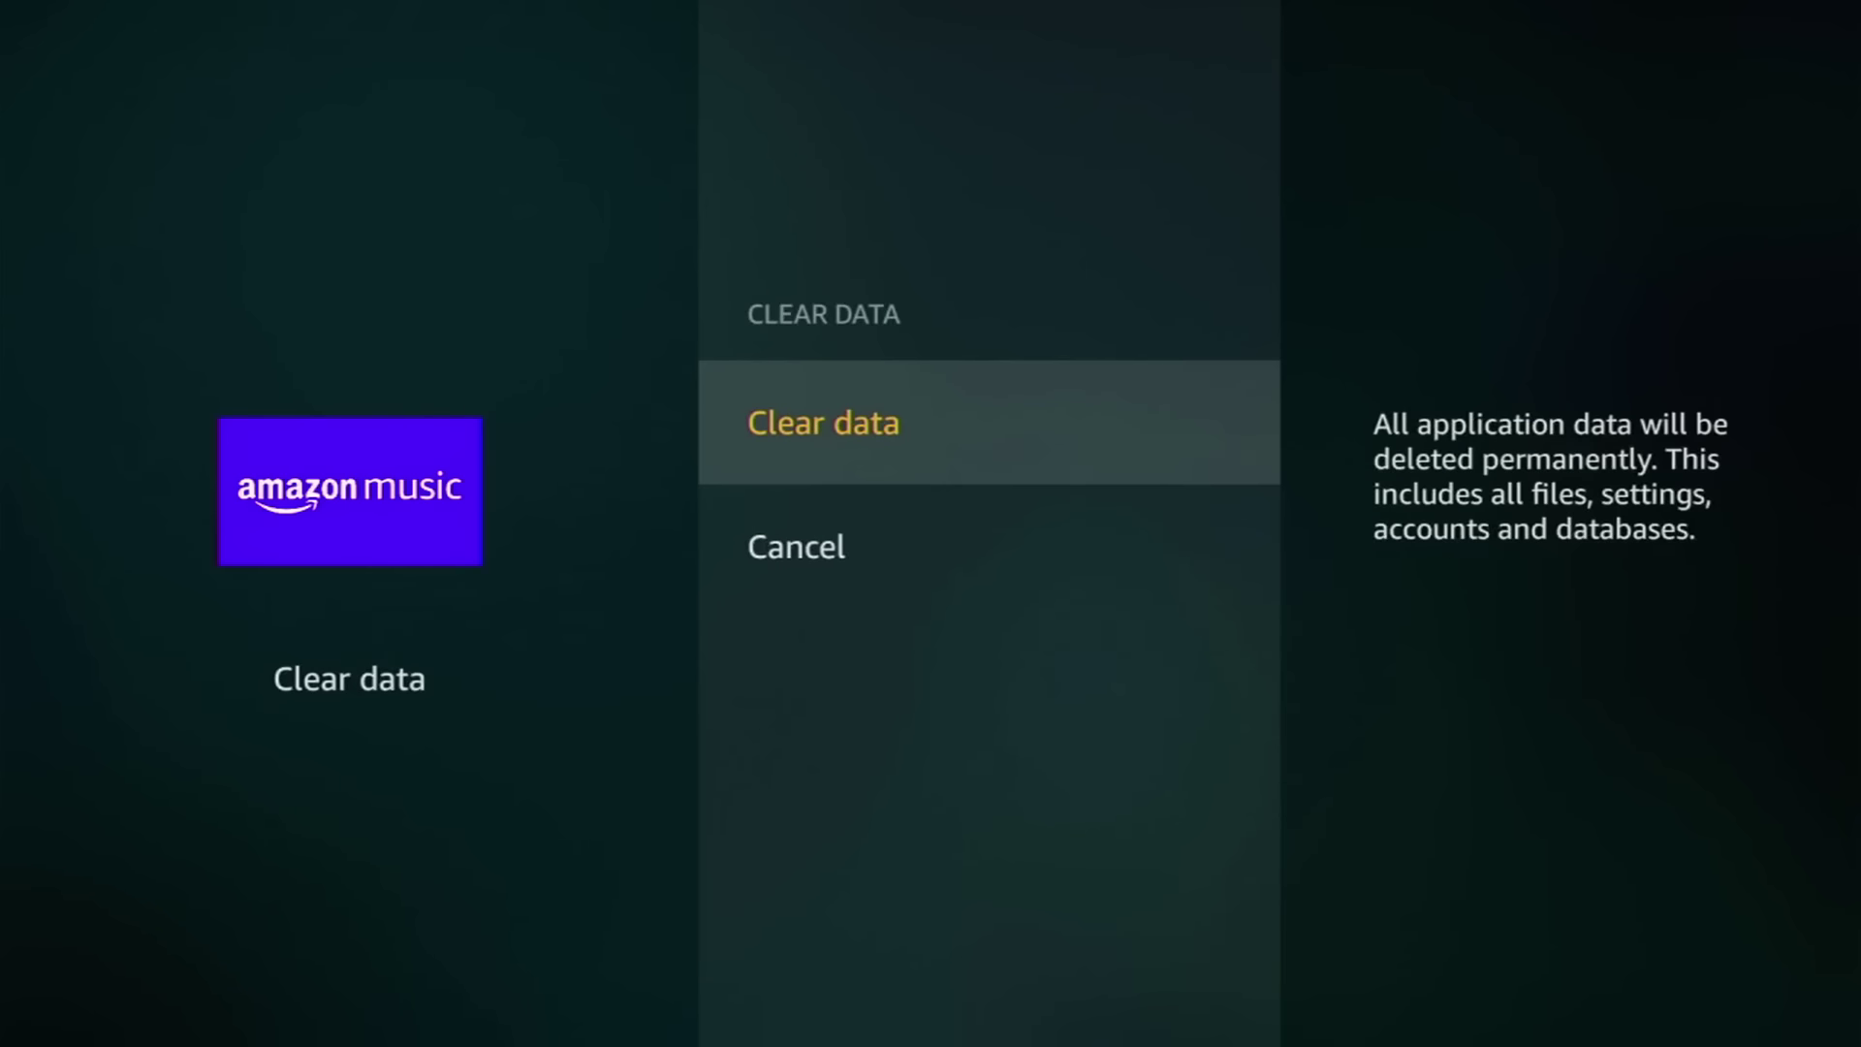
{"action": "key", "text": "Return"}
Step: Clear the Amazon Music cache and return to the Manage Installed Applications list
{"action": "key", "text": "Down"}
{"action": "key", "text": "Return"}
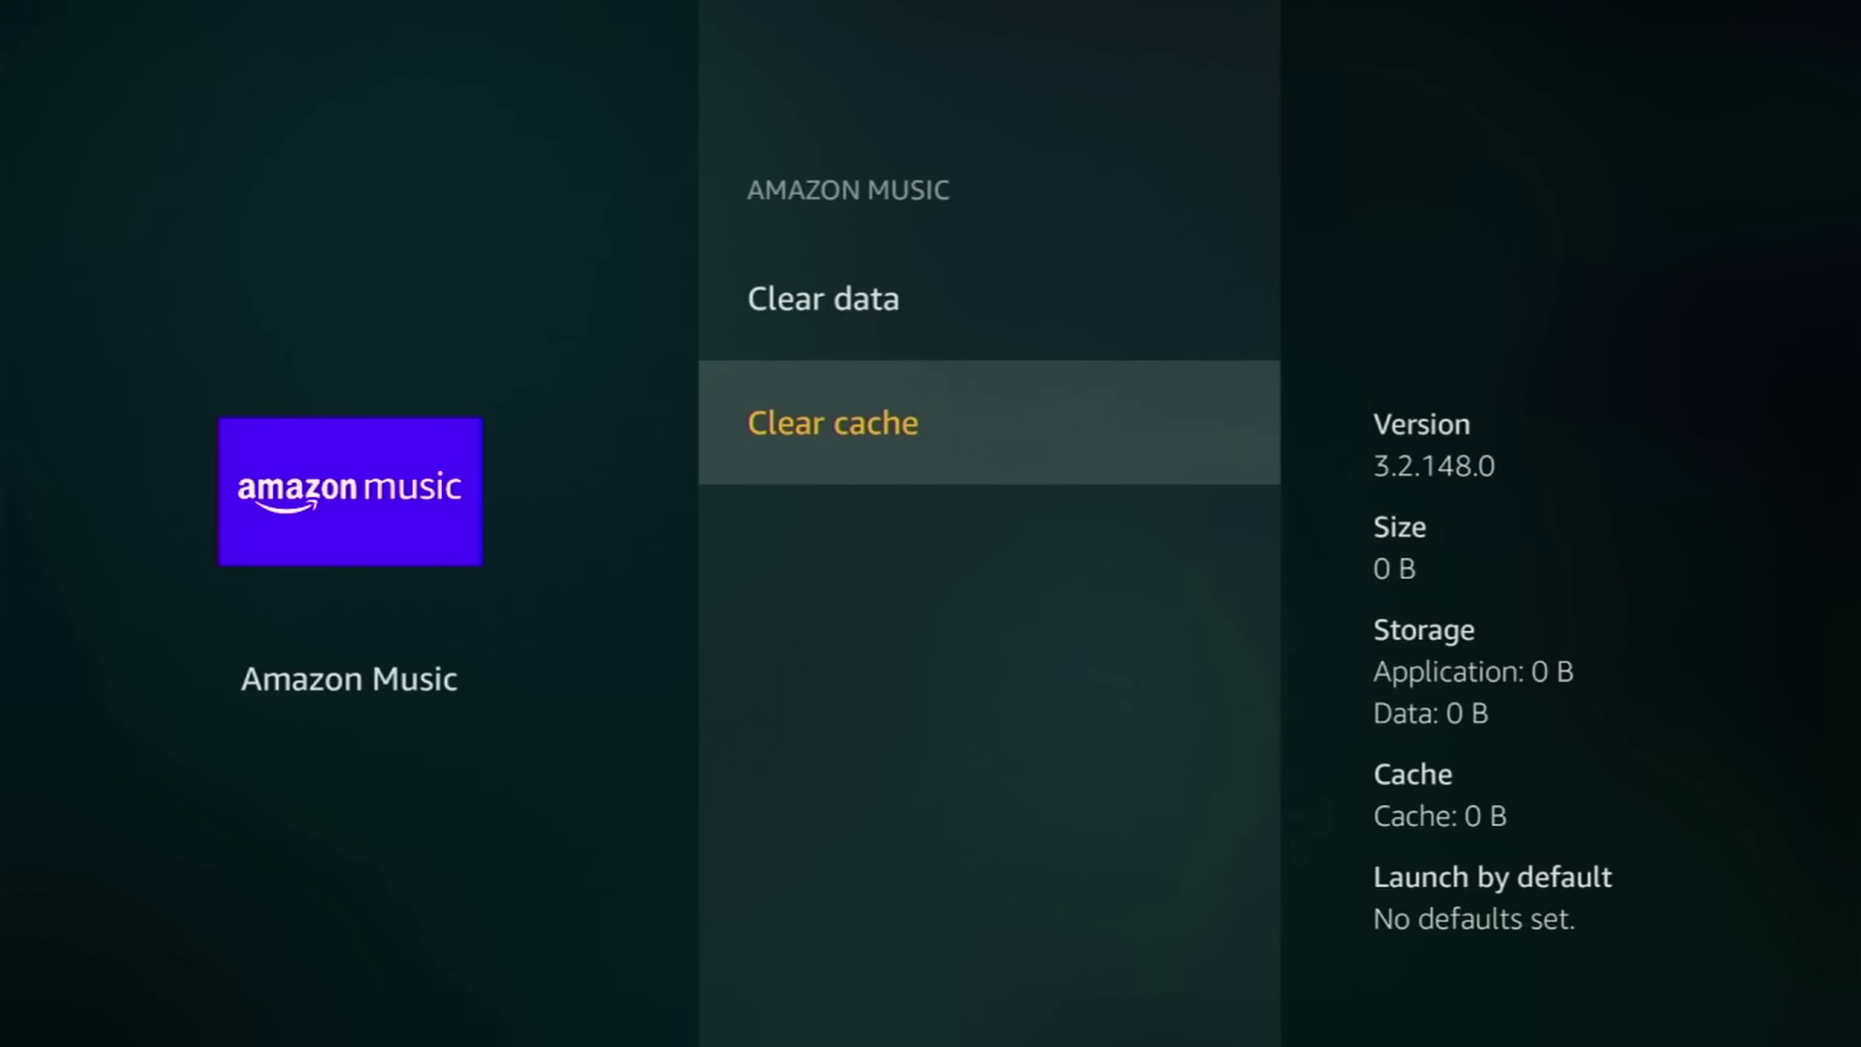
{"action": "key", "text": "Escape"}
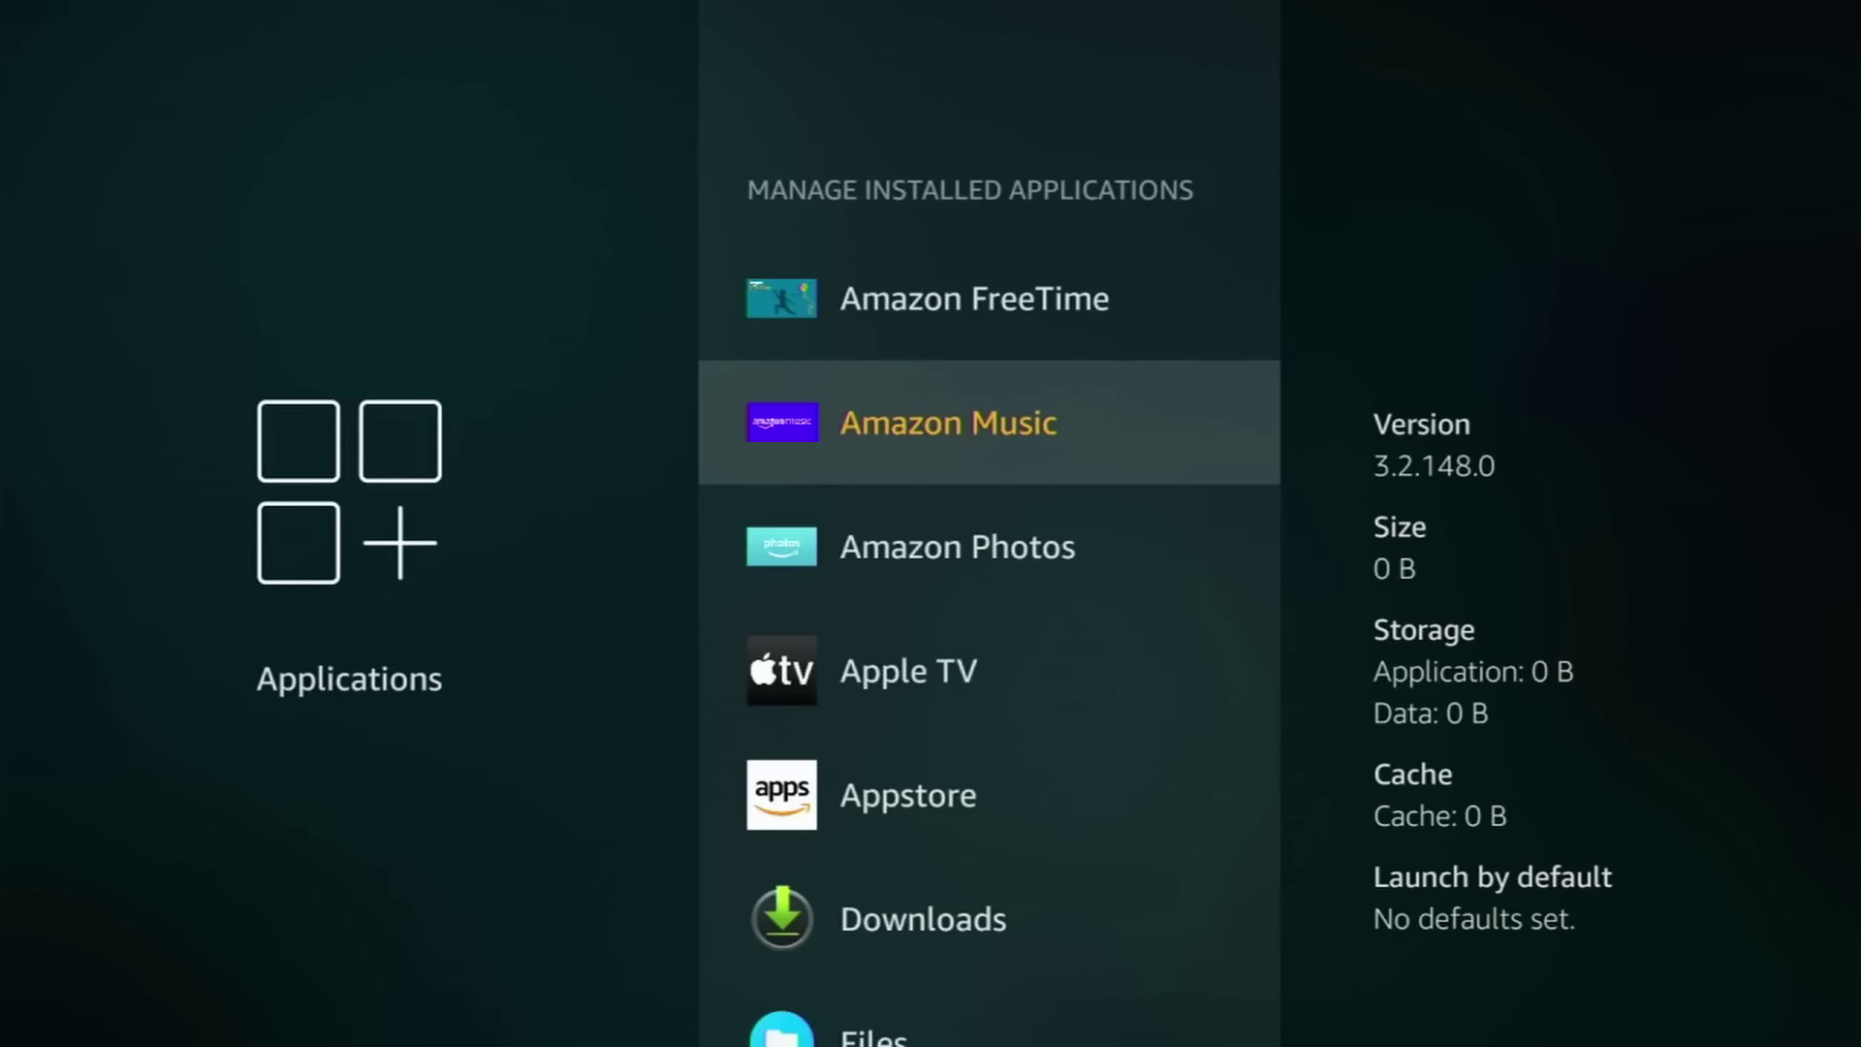
{"action": "key", "text": "Return"}
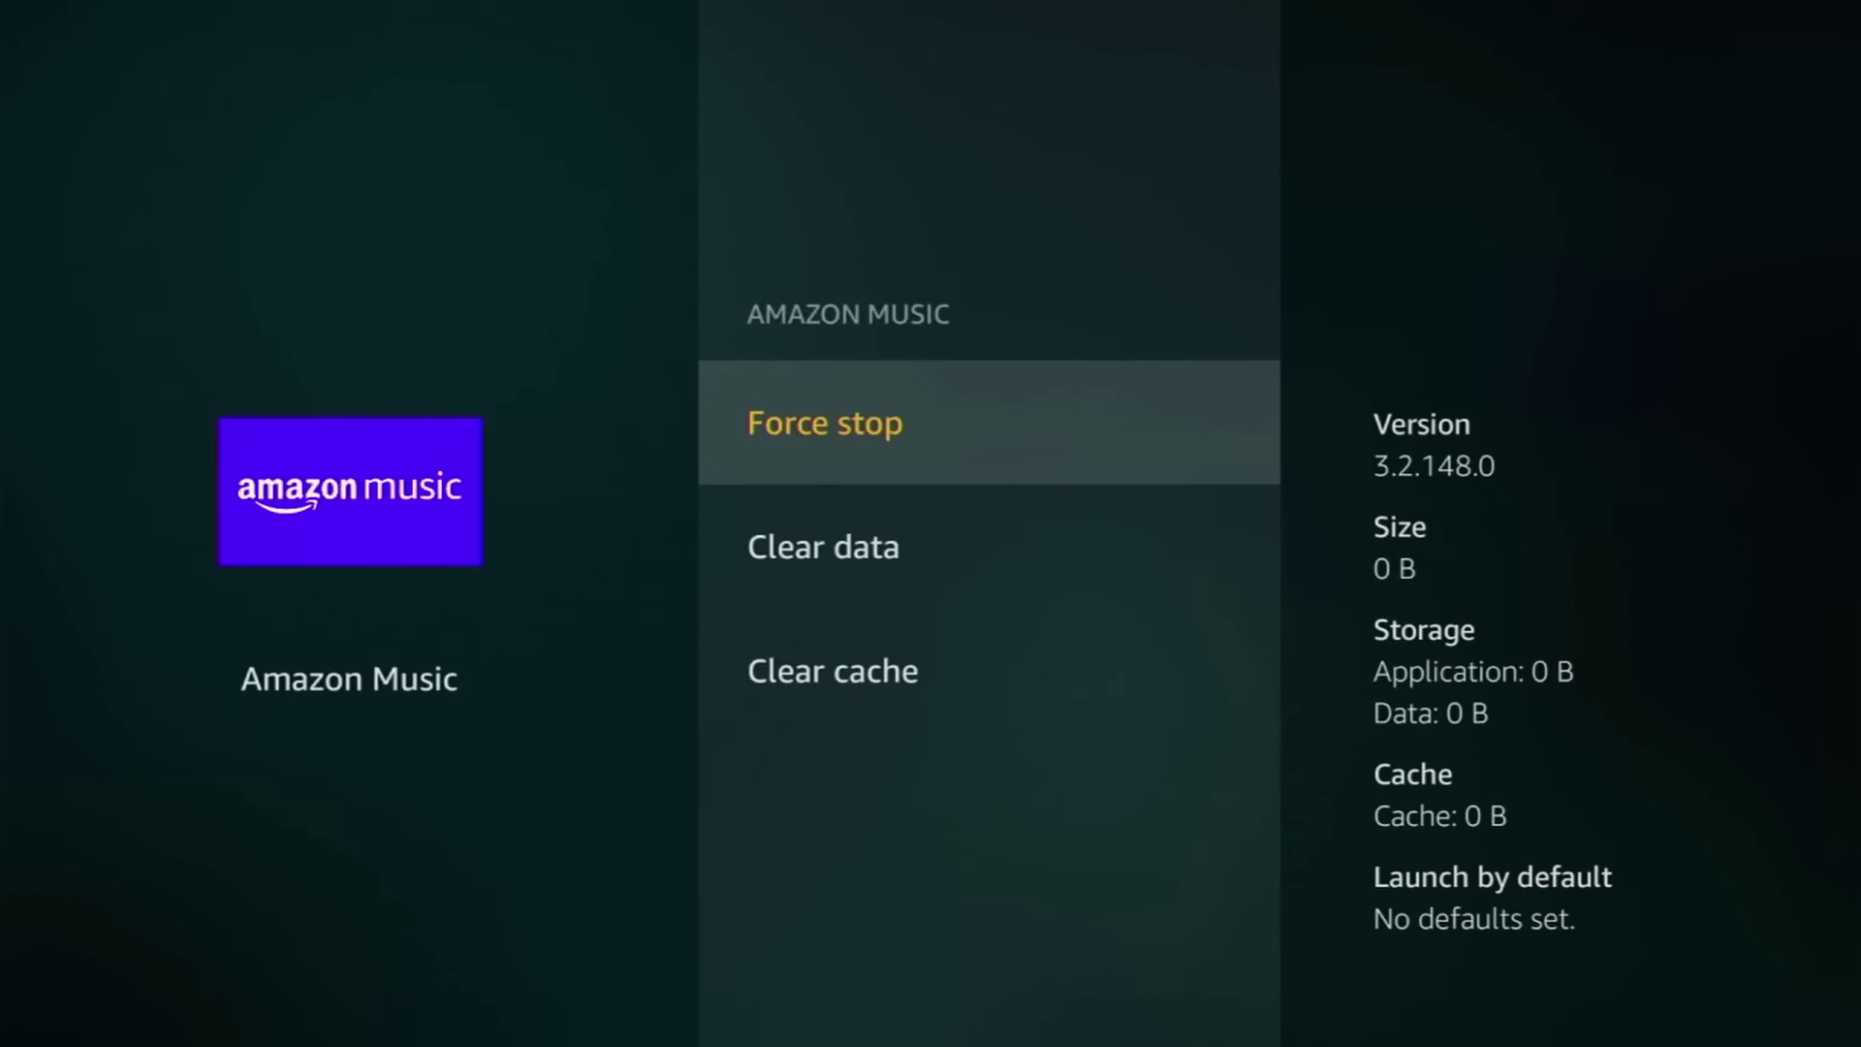
{"action": "key", "text": "Escape"}
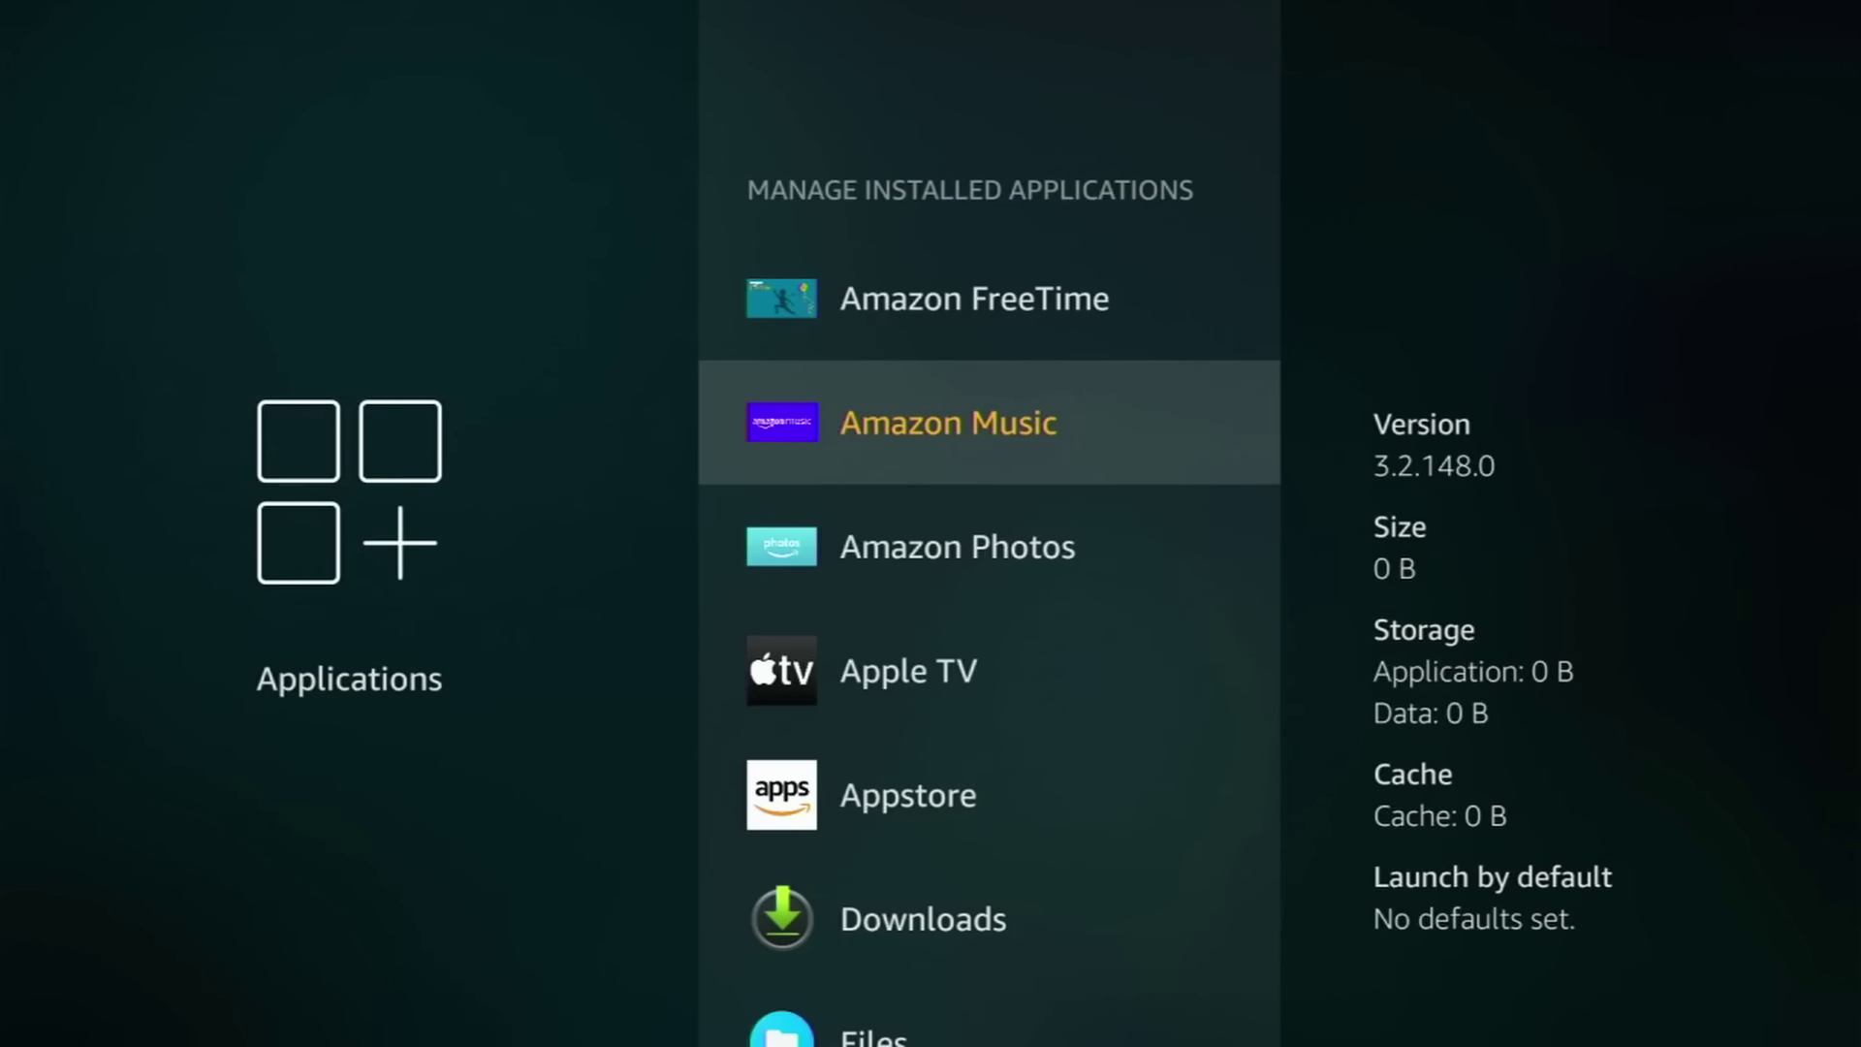
Step: Look through the rest of the installed applications, checking the storage and cache details of apps such as GameCircle and Files
{"action": "key", "text": "Down"}
{"action": "key", "text": "Down"}
{"action": "key", "text": "Down"}
{"action": "key", "text": "Down"}
{"action": "key", "text": "Down"}
{"action": "key", "text": "Down"}
{"action": "key", "text": "Down"}
{"action": "key", "text": "Down"}
{"action": "key", "text": "Down"}
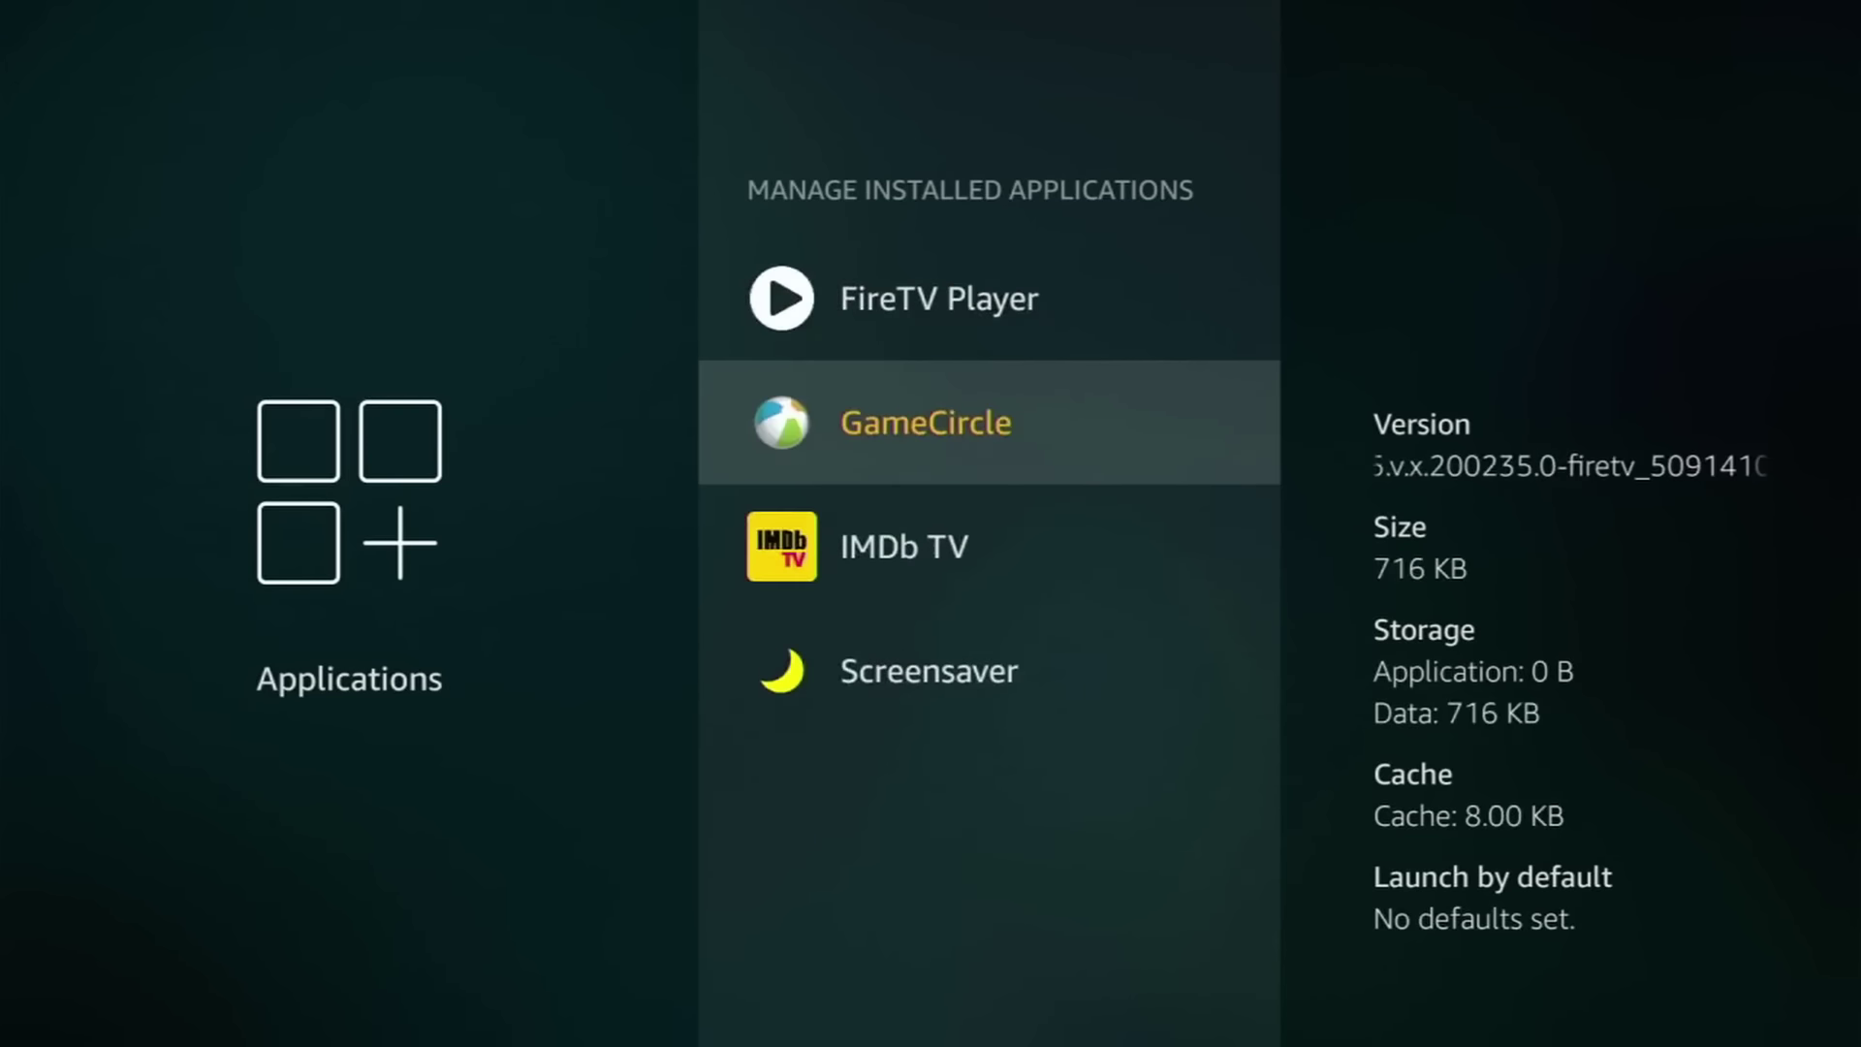
{"action": "key", "text": "Up"}
{"action": "key", "text": "Up"}
{"action": "key", "text": "Up"}
{"action": "key", "text": "Up"}
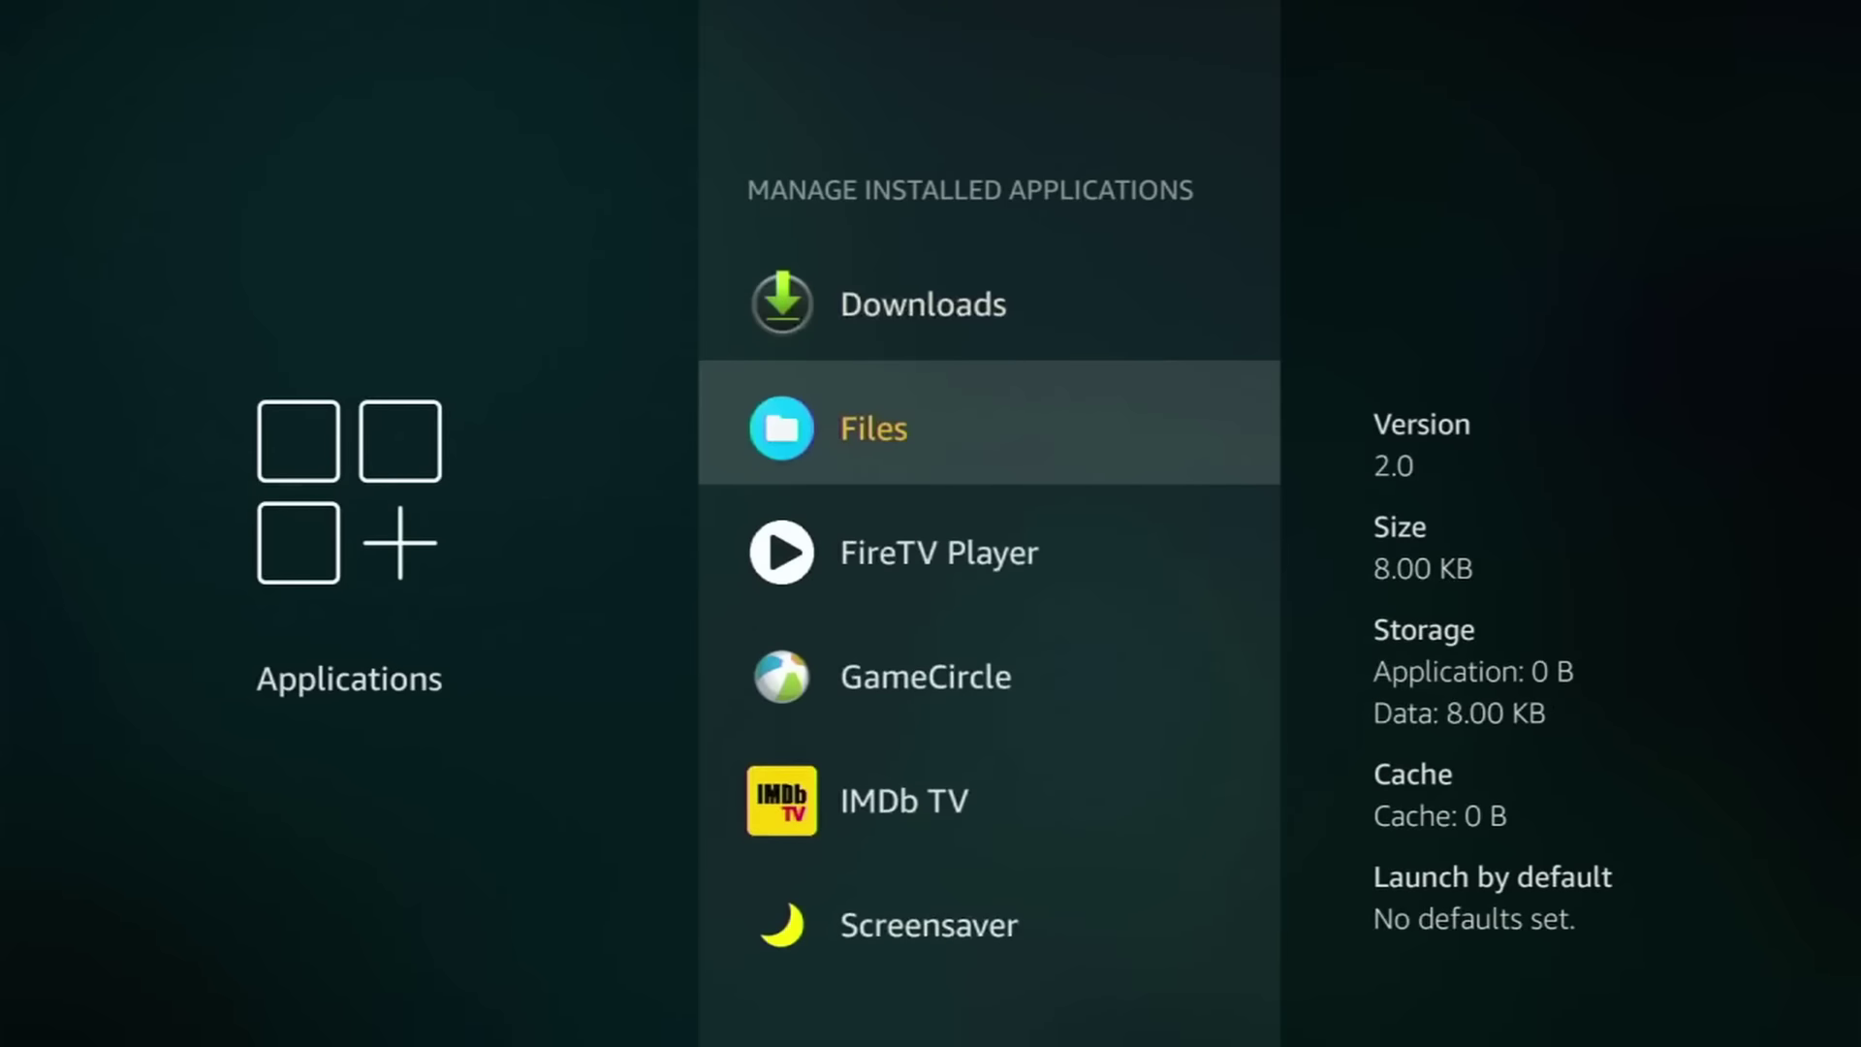
{"action": "key", "text": "Down"}
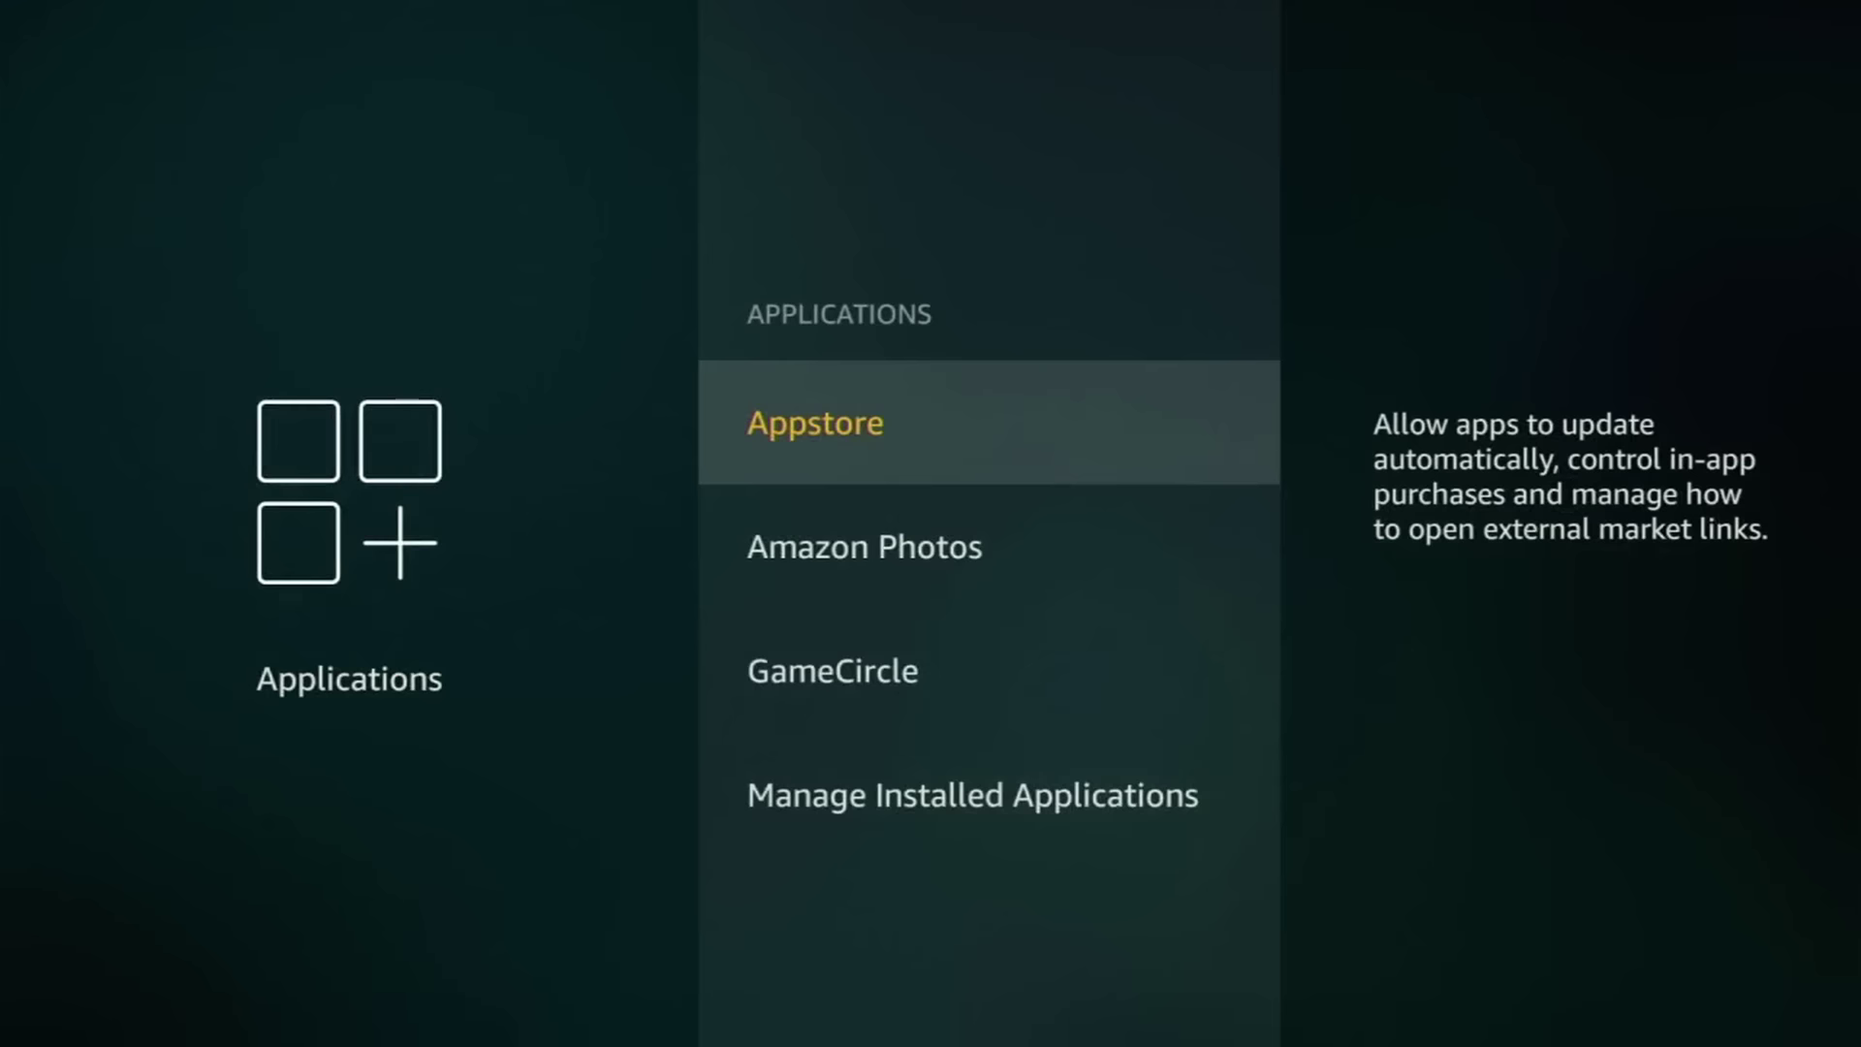
Step: Reopen Manage Installed Applications, check the storage details of Amazon FreeTime and Alexa Shopping, and return to the main Settings categories
{"action": "key", "text": "Down"}
{"action": "key", "text": "Down"}
{"action": "key", "text": "Down"}
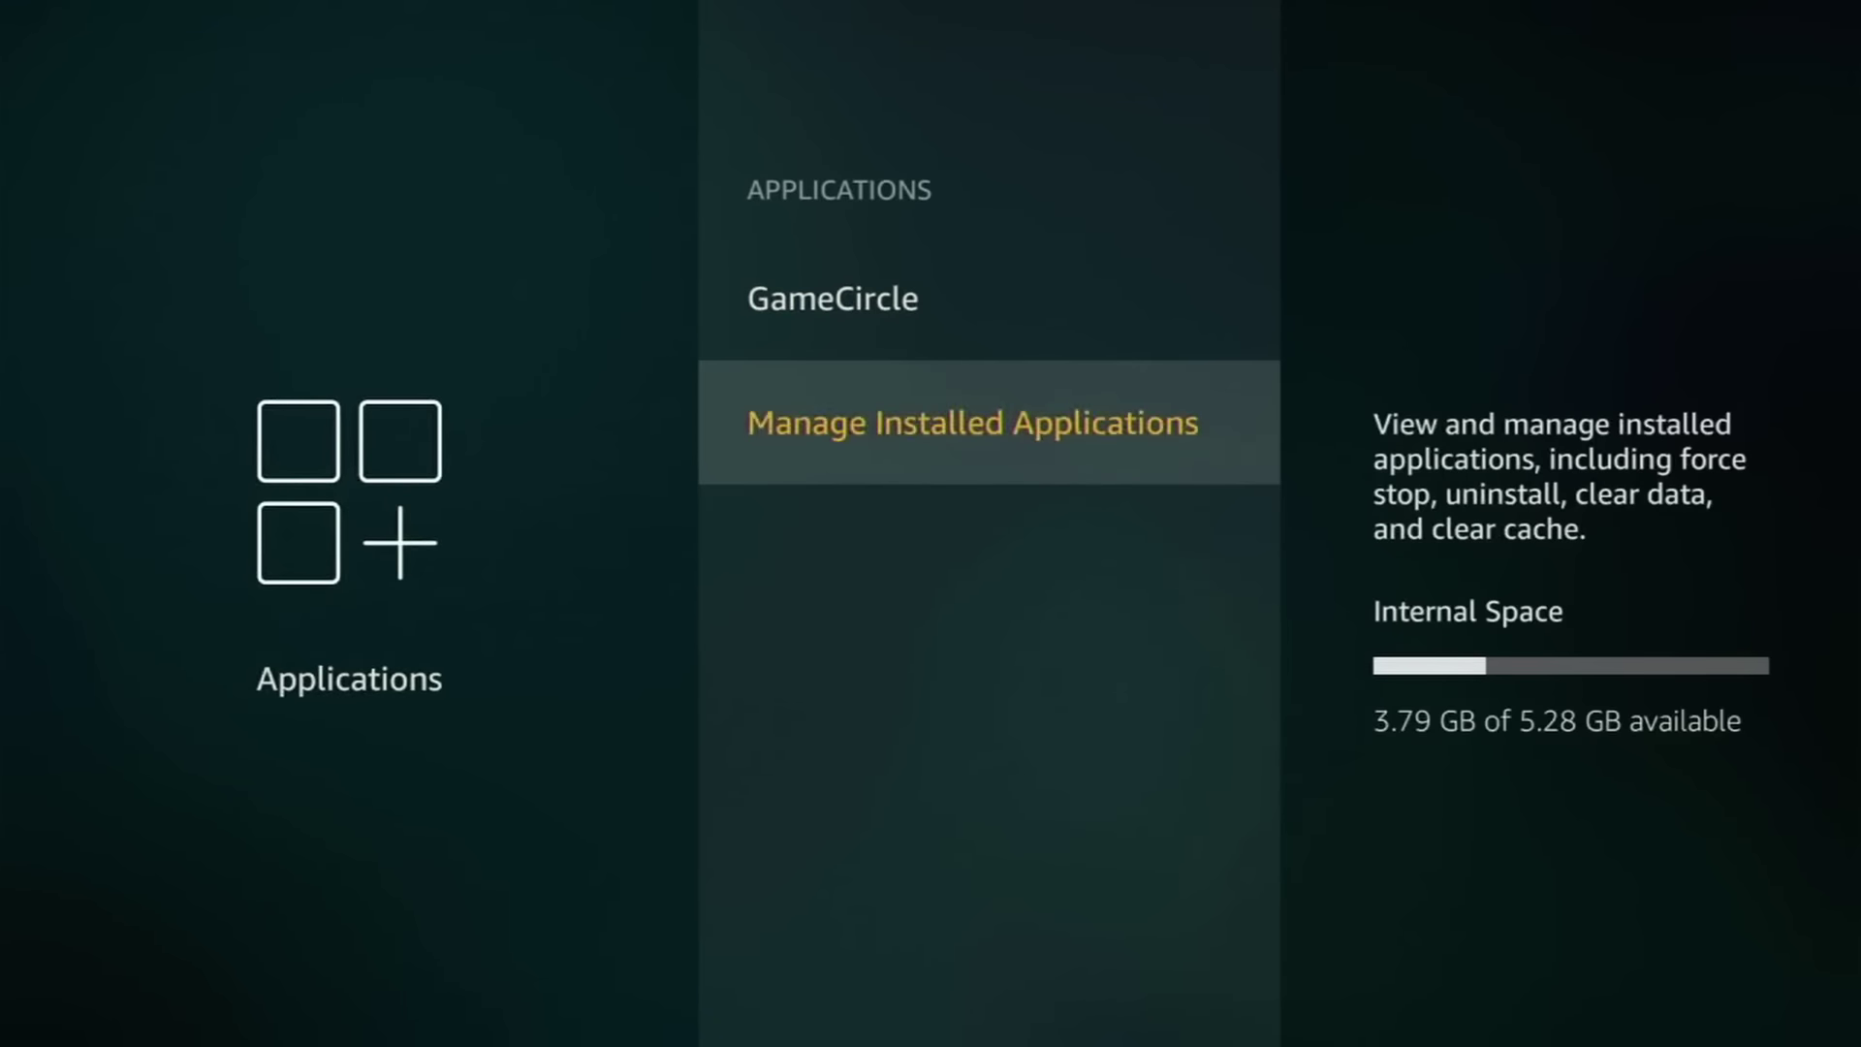
{"action": "key", "text": "Return"}
{"action": "key", "text": "Down"}
{"action": "key", "text": "Down"}
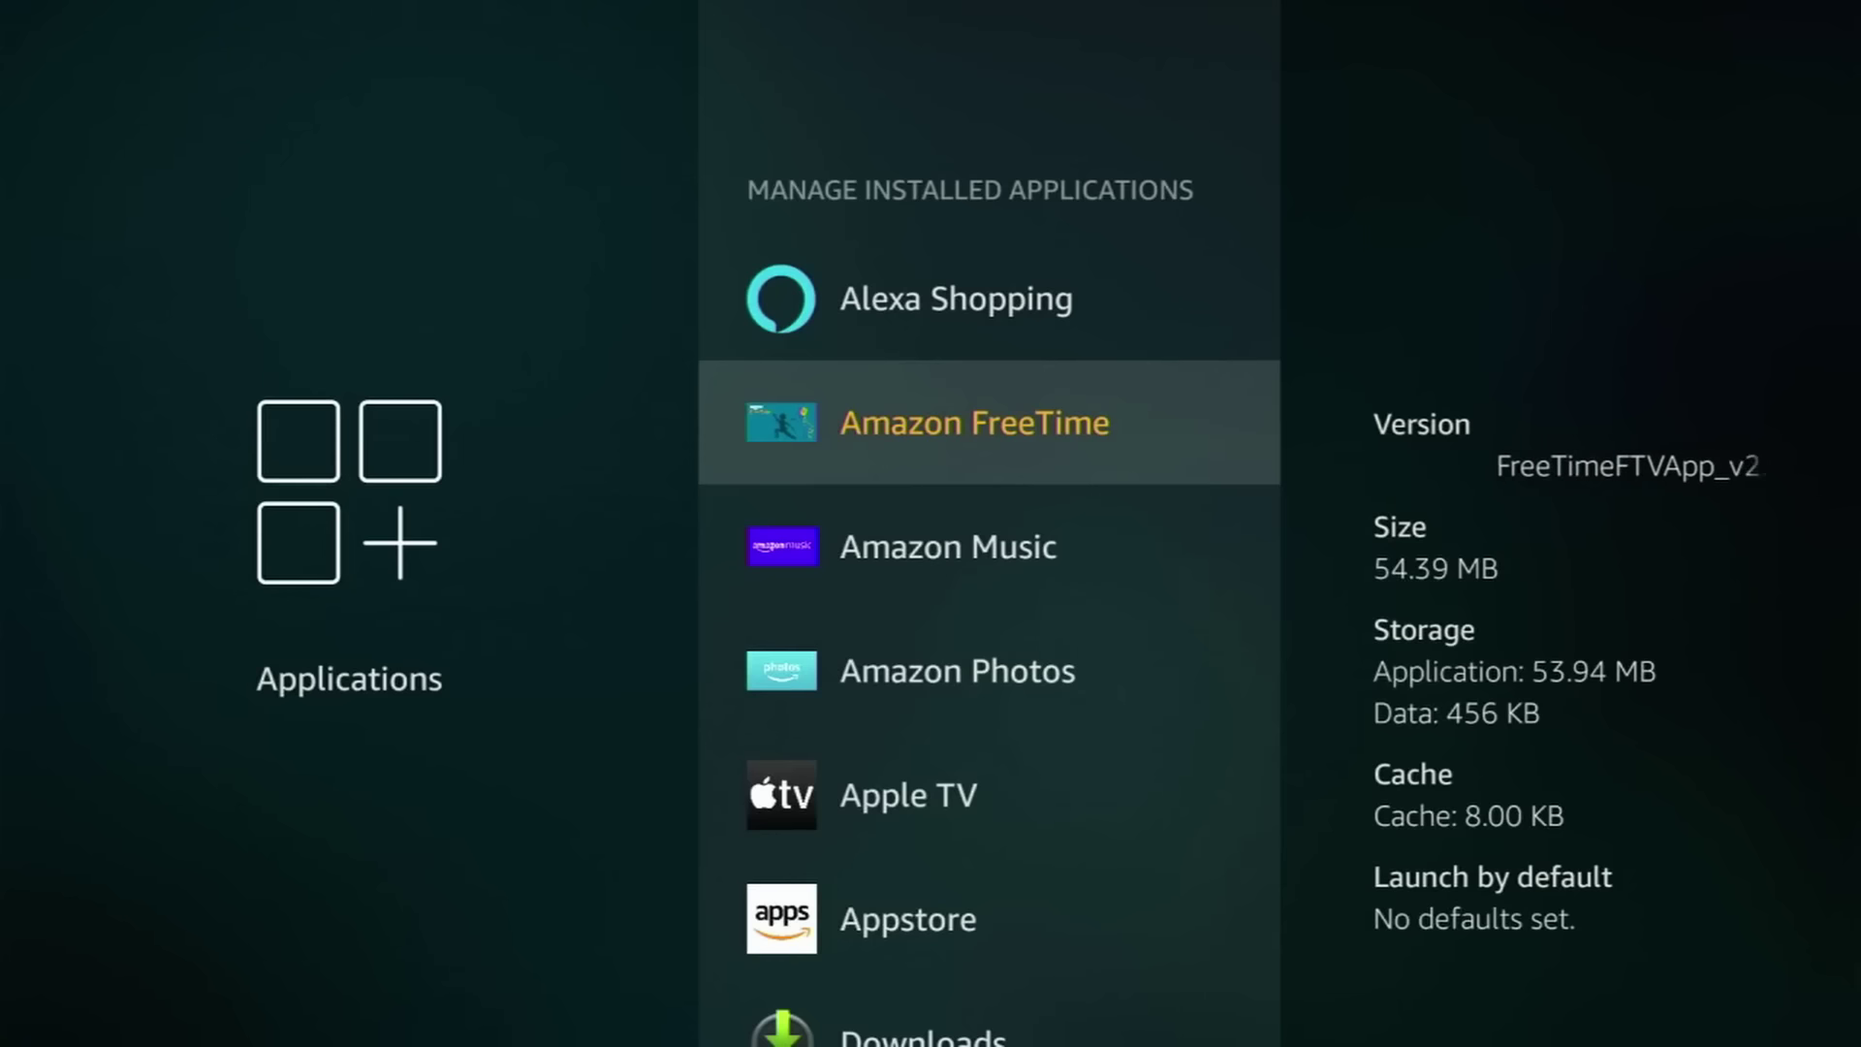
{"action": "key", "text": "Down"}
{"action": "key", "text": "Up"}
{"action": "key", "text": "Up"}
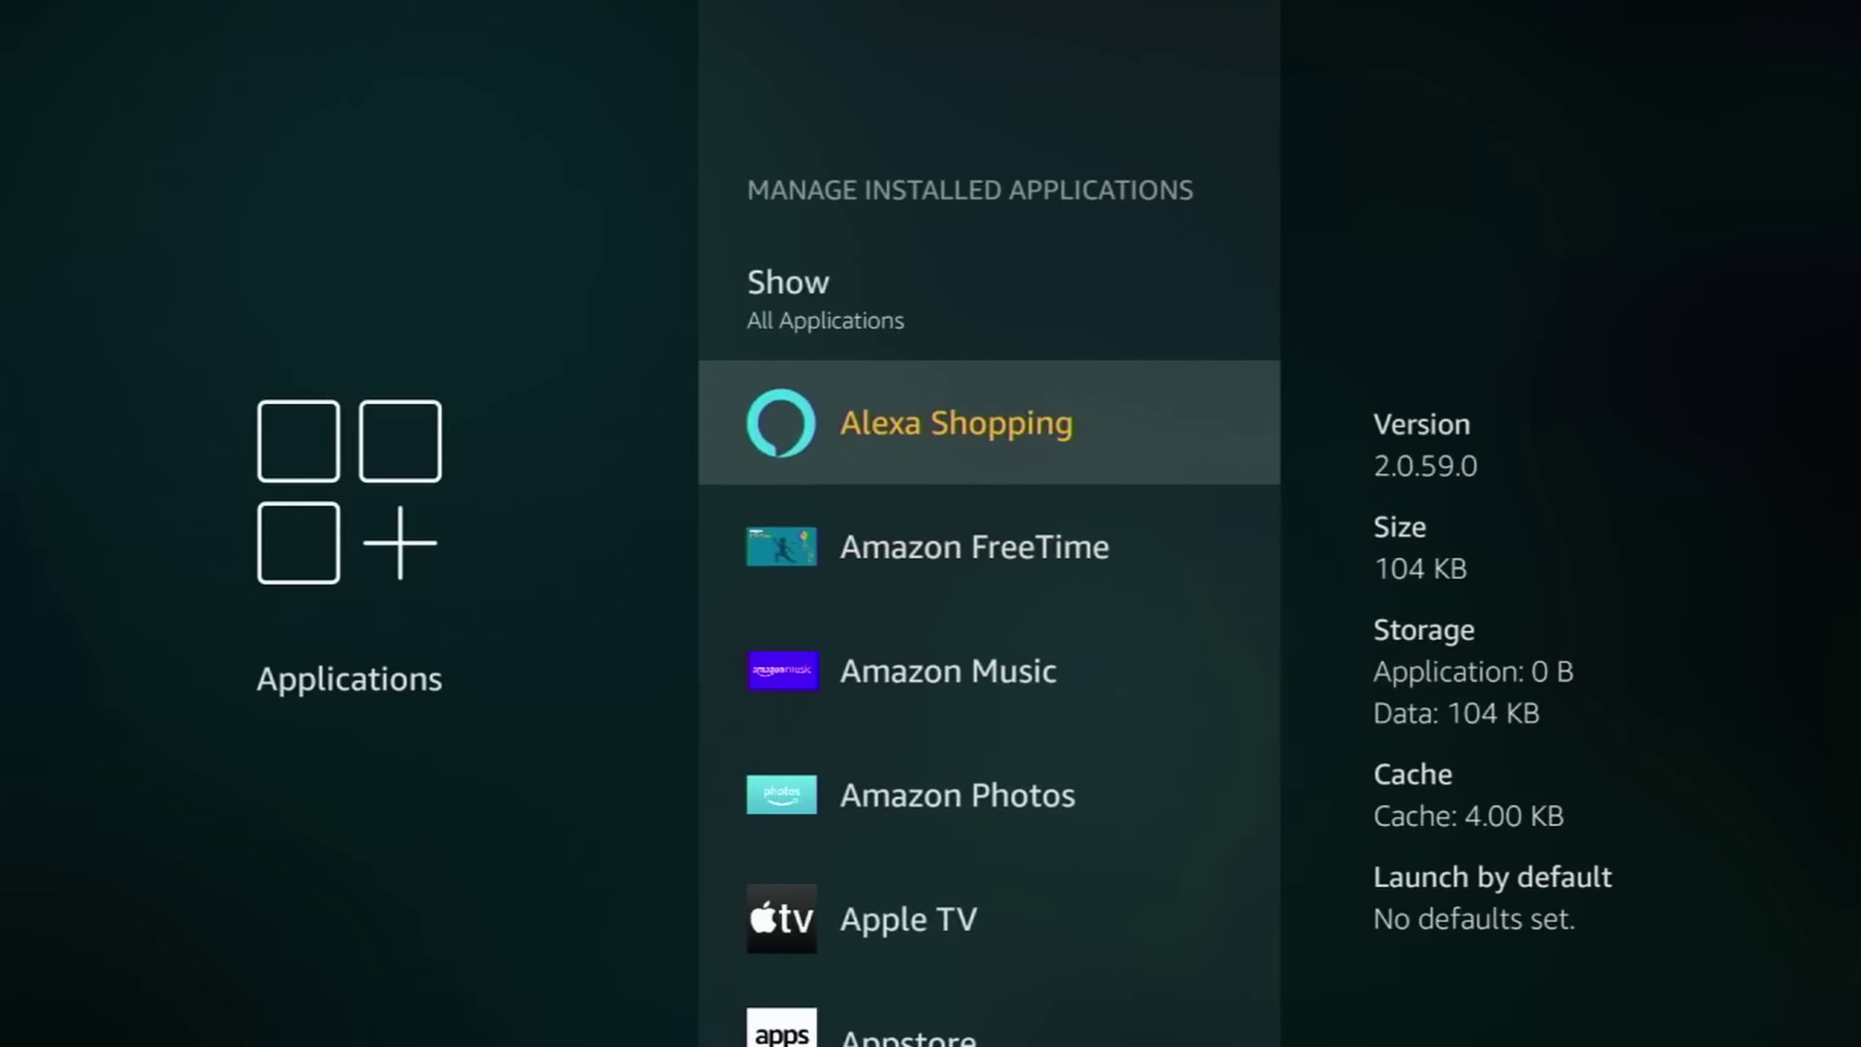
{"action": "key", "text": "Escape"}
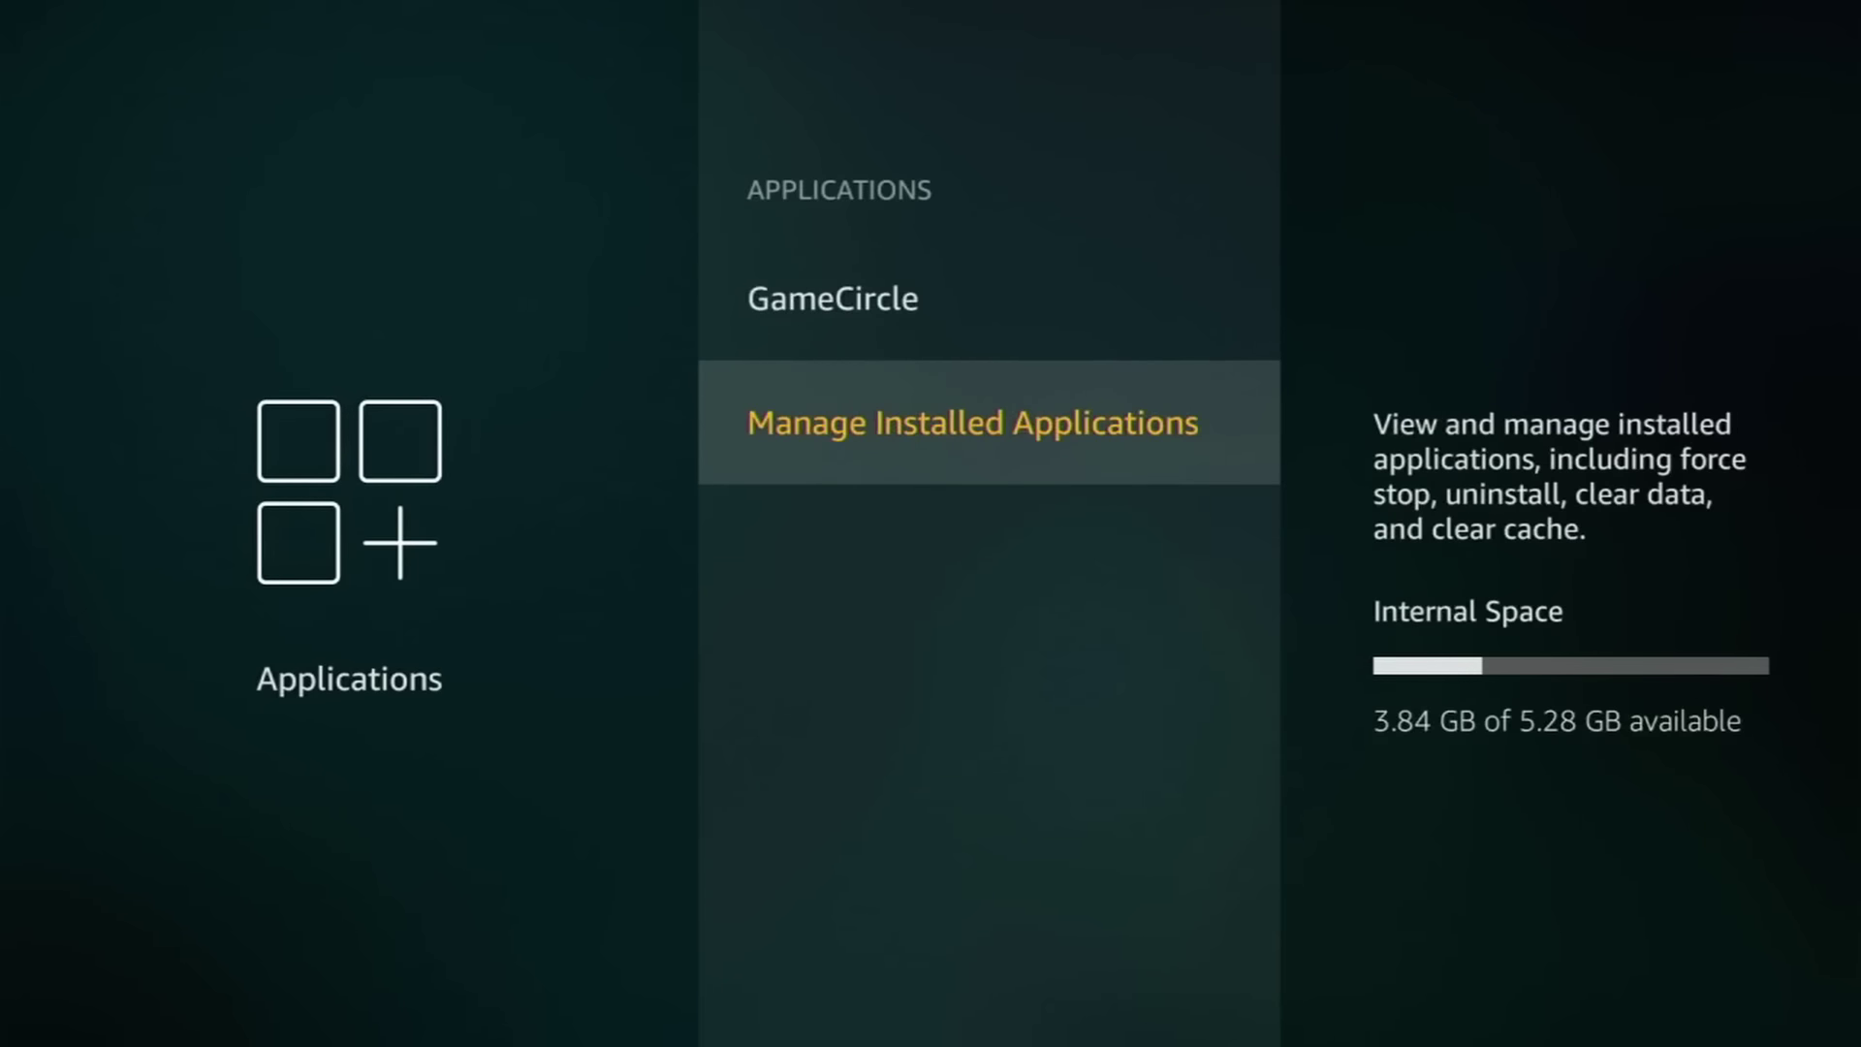
{"action": "key", "text": "Escape"}
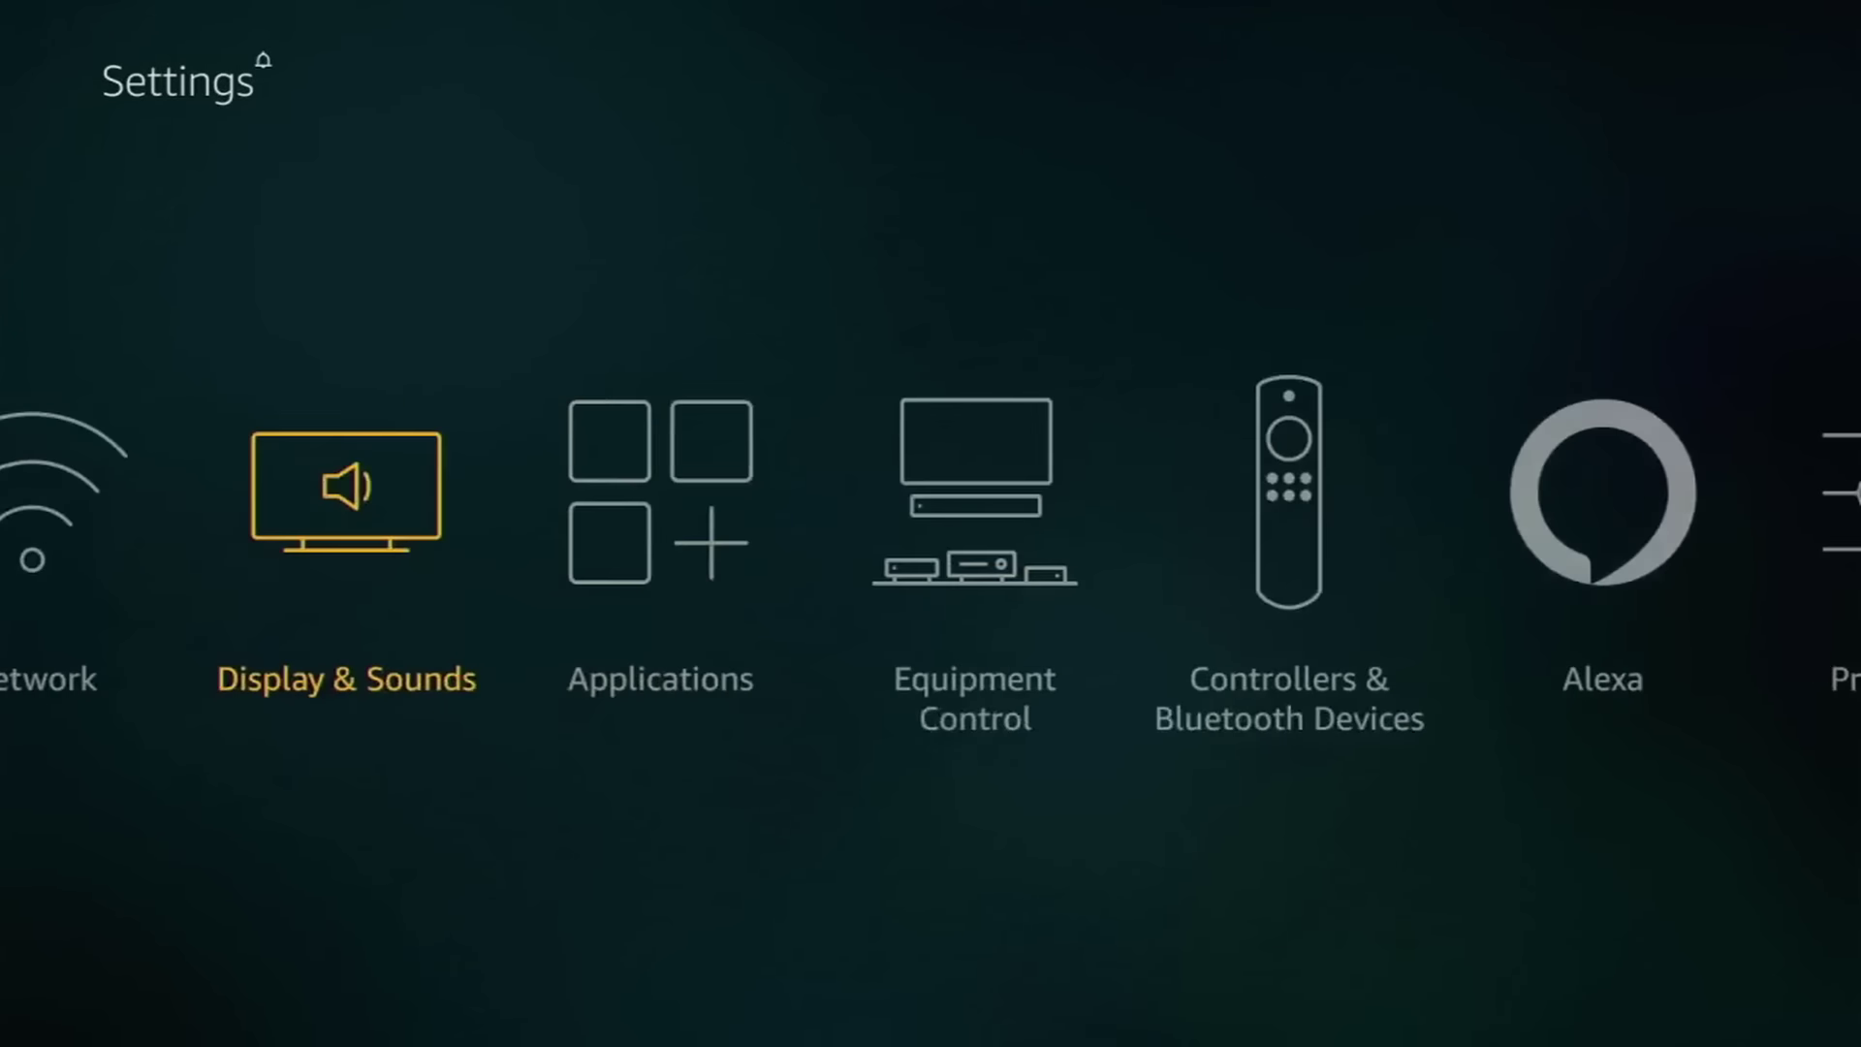
Step: Set the screensaver's Start Time to Never in the Display & Sounds settings
{"action": "key", "text": "Right"}
{"action": "key", "text": "Return"}
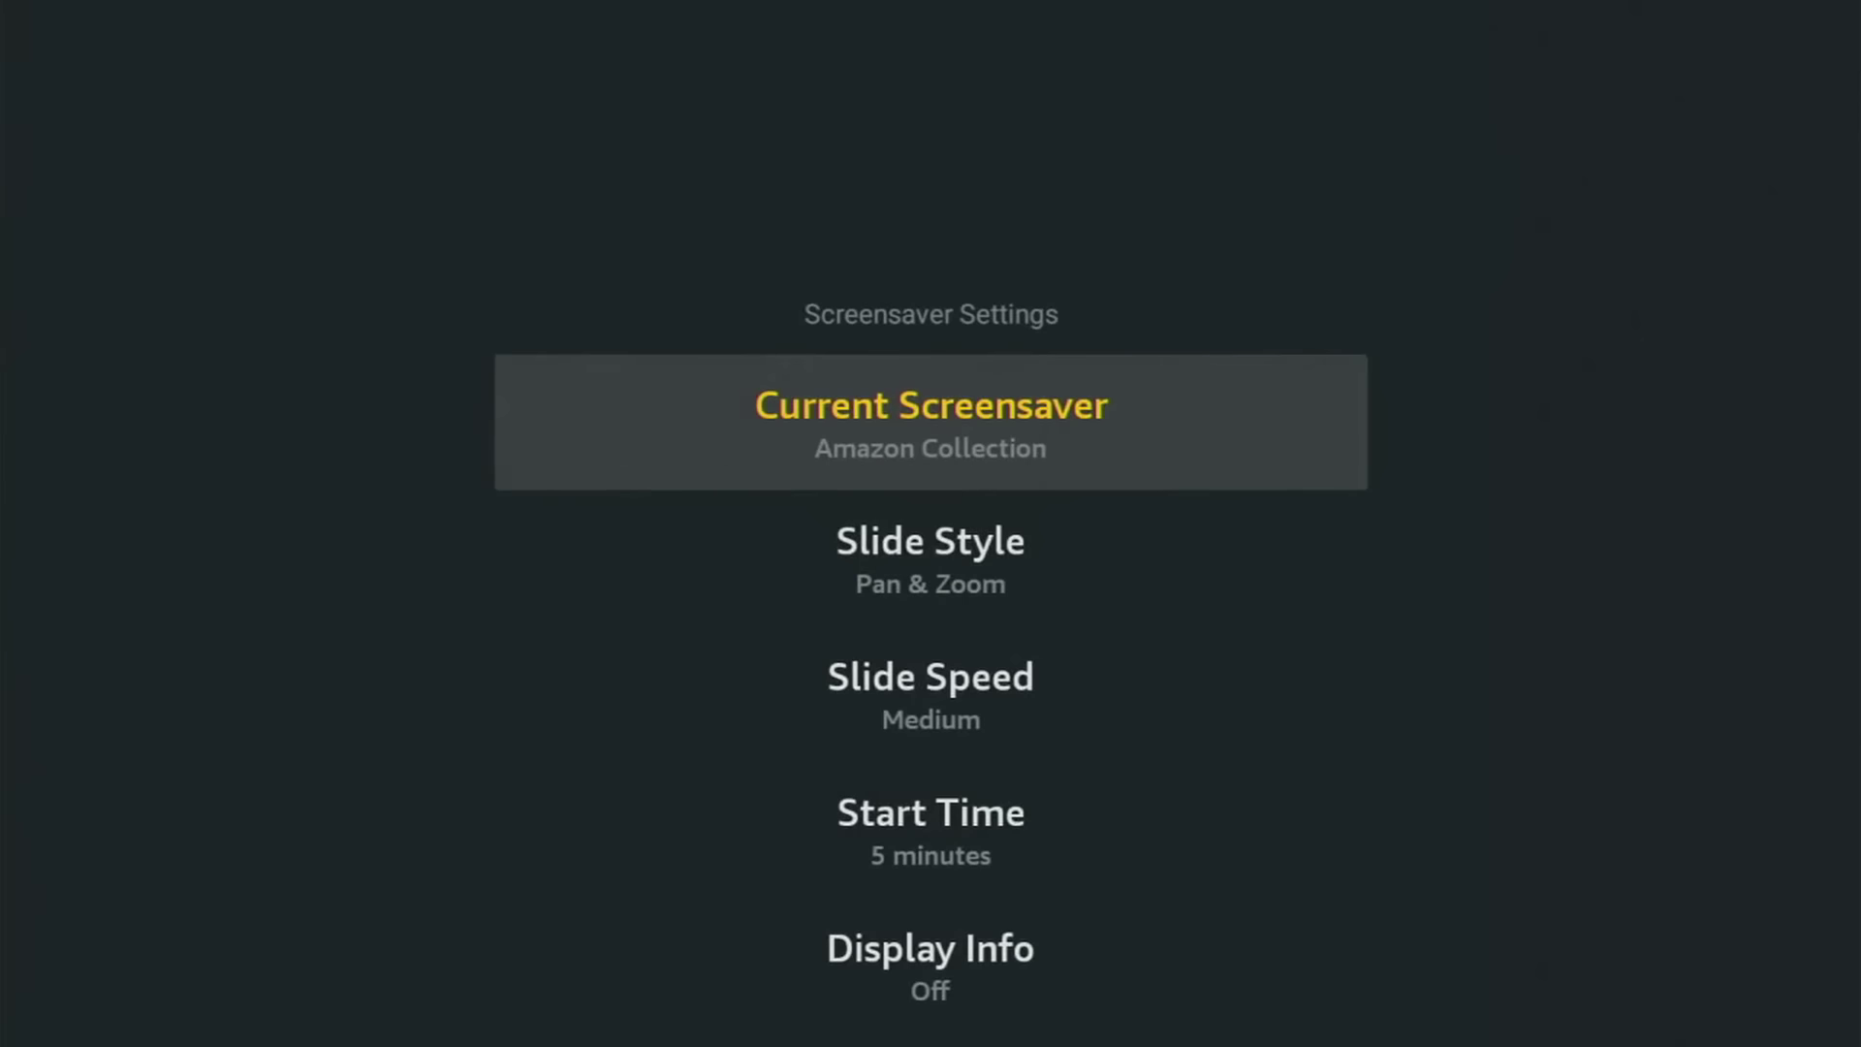
{"action": "key", "text": "Down"}
{"action": "key", "text": "Down"}
{"action": "key", "text": "Down"}
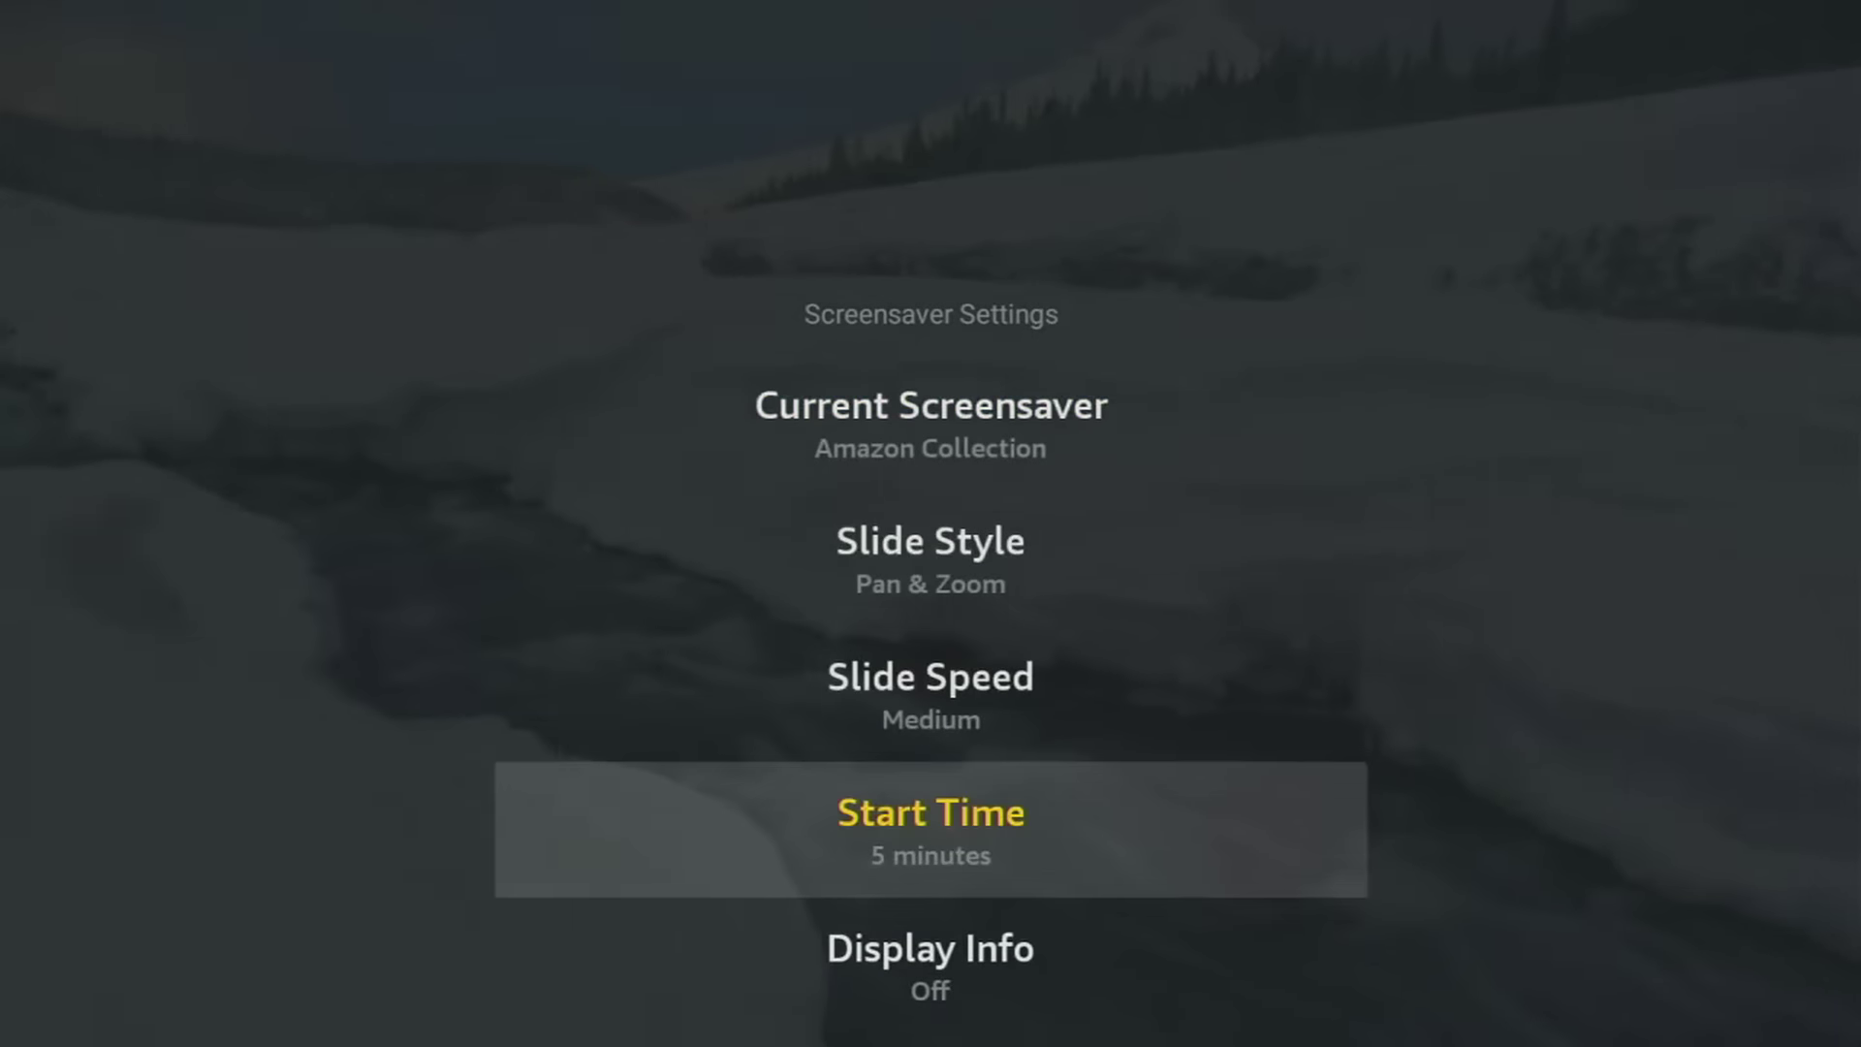
{"action": "key", "text": "Return"}
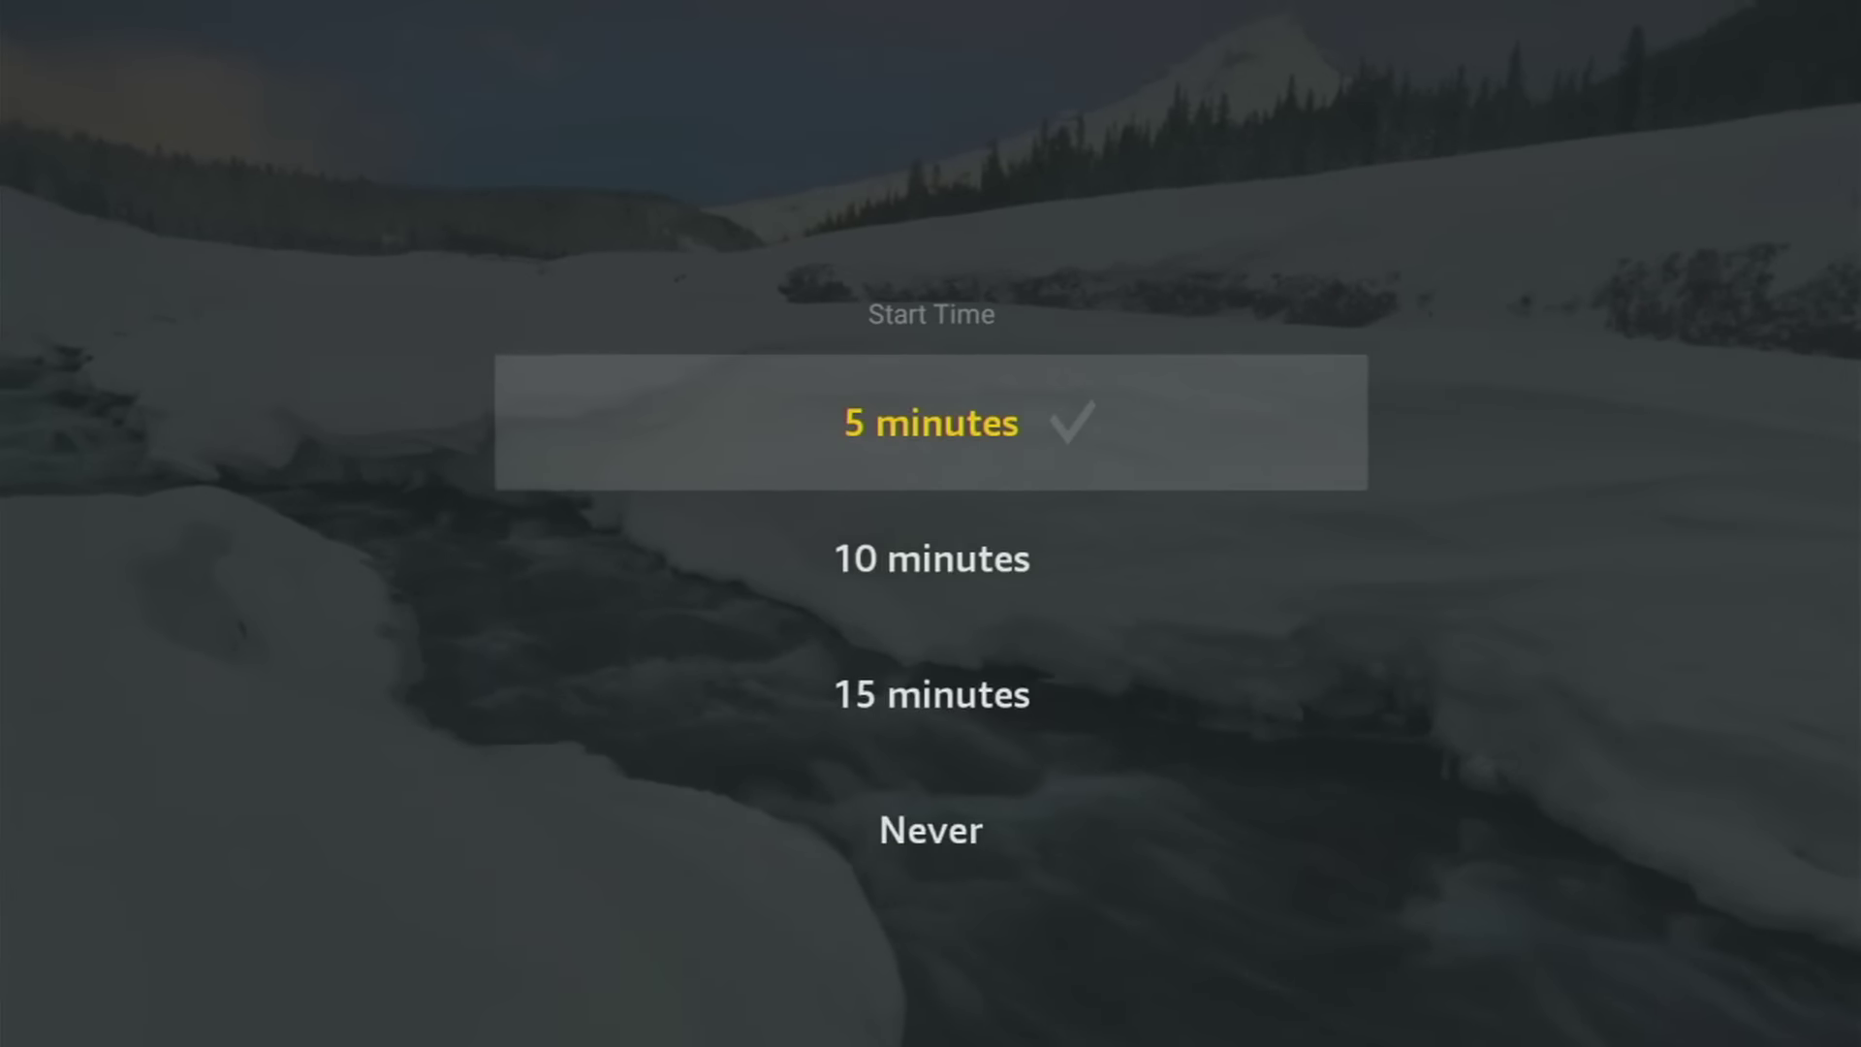
{"action": "key", "text": "Down"}
{"action": "key", "text": "Down"}
{"action": "key", "text": "Down"}
{"action": "key", "text": "Return"}
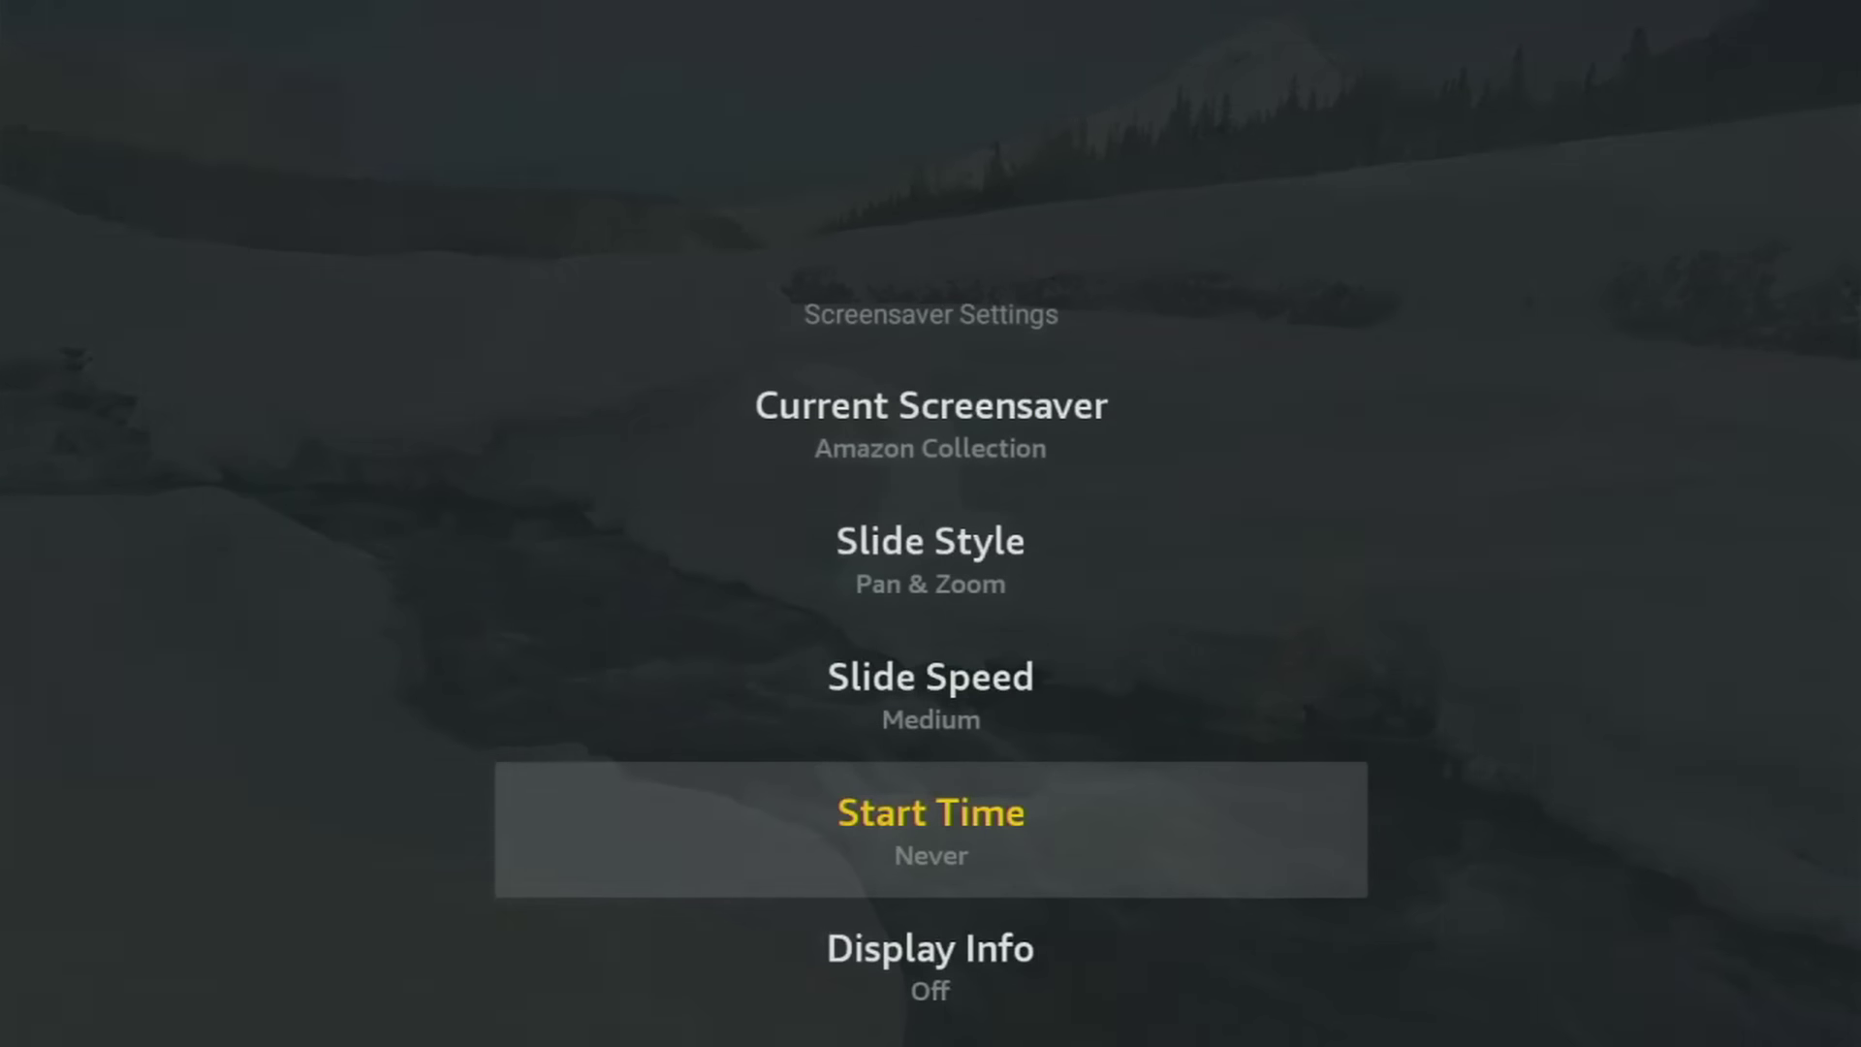
Step: Leave the Screensaver and Display & Sounds settings and return to the Home screen
{"action": "key", "text": "Escape"}
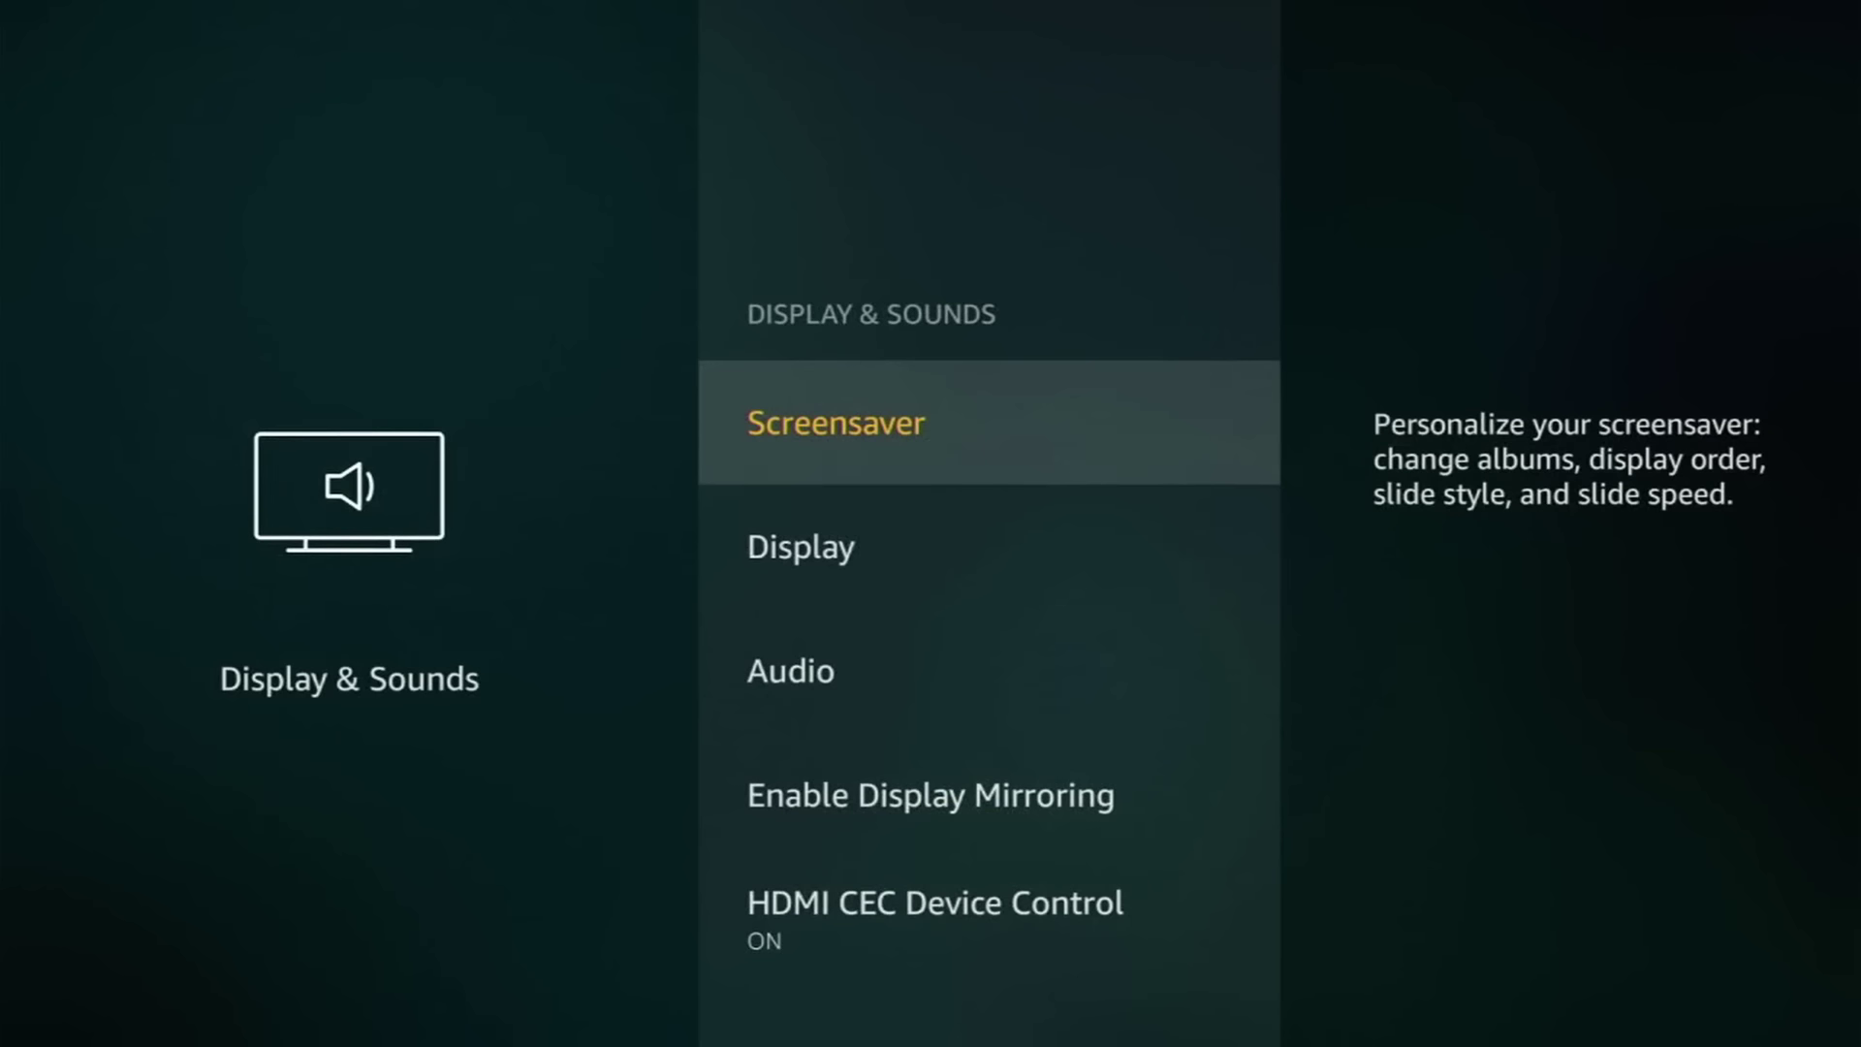
{"action": "key", "text": "Escape"}
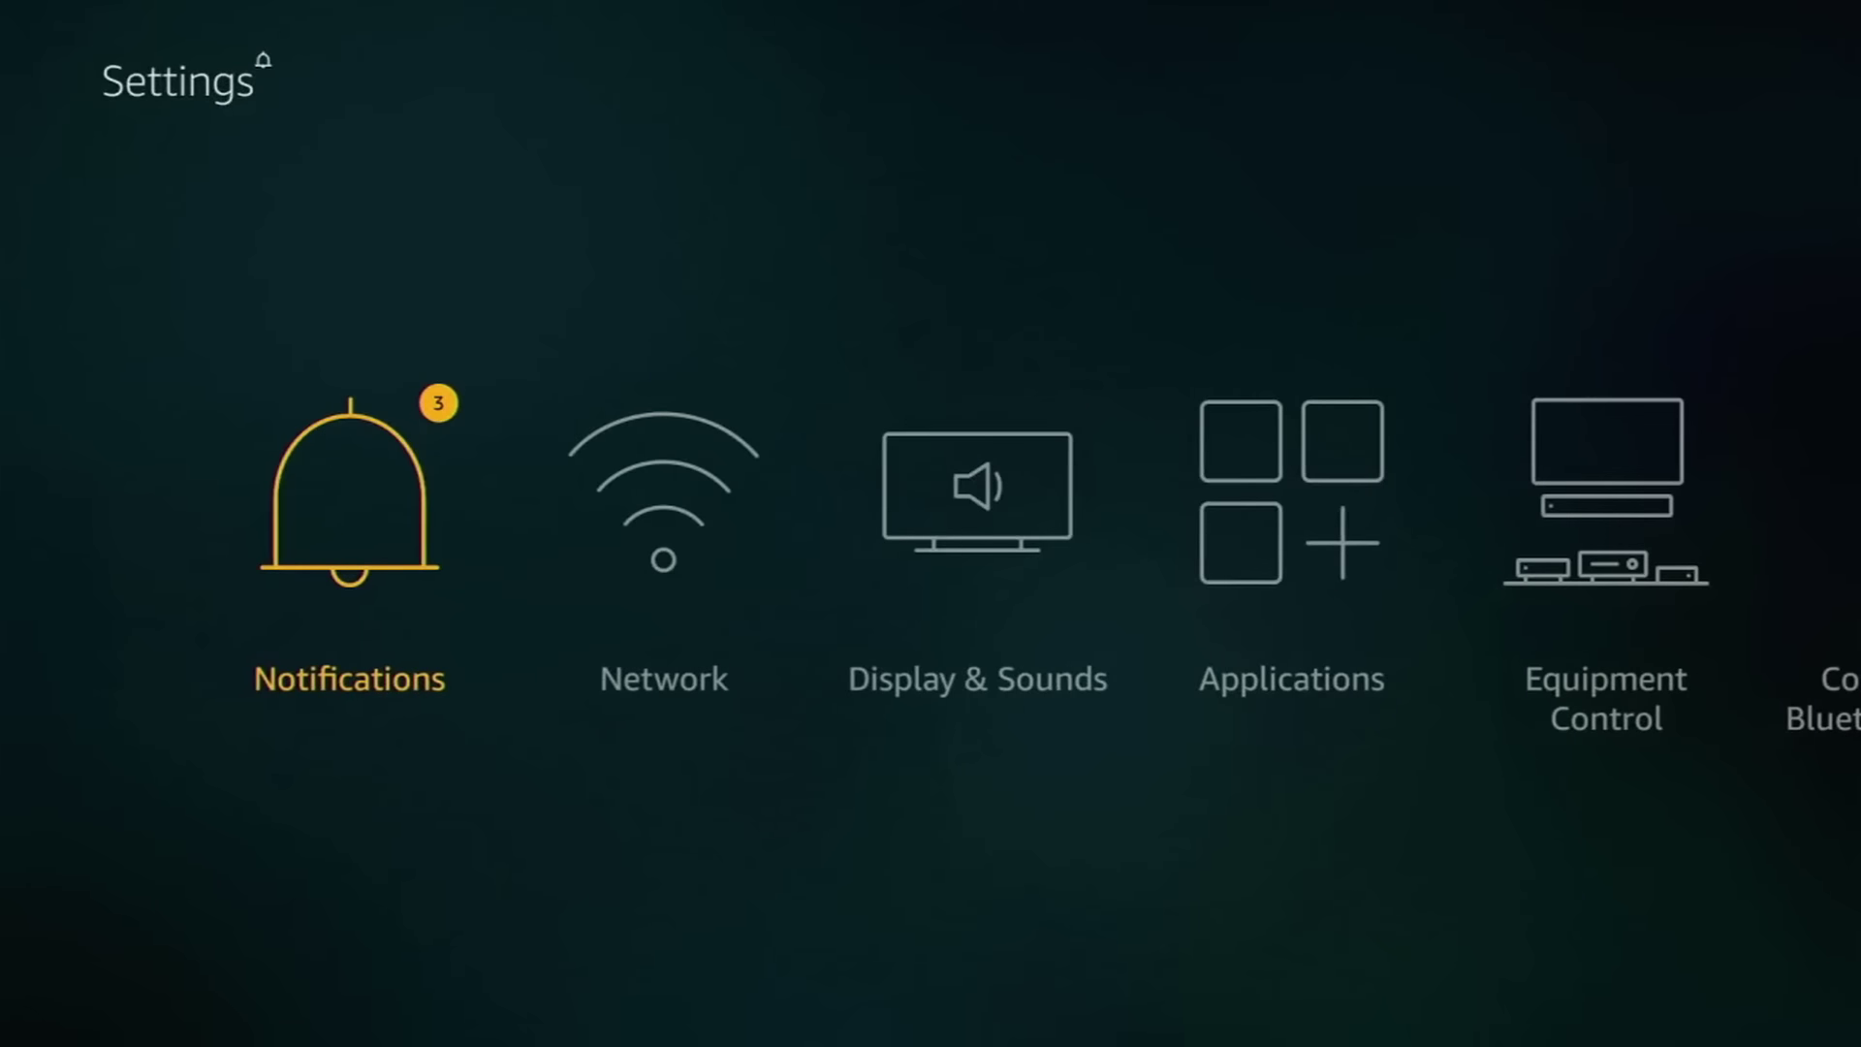
{"action": "key", "text": "Escape"}
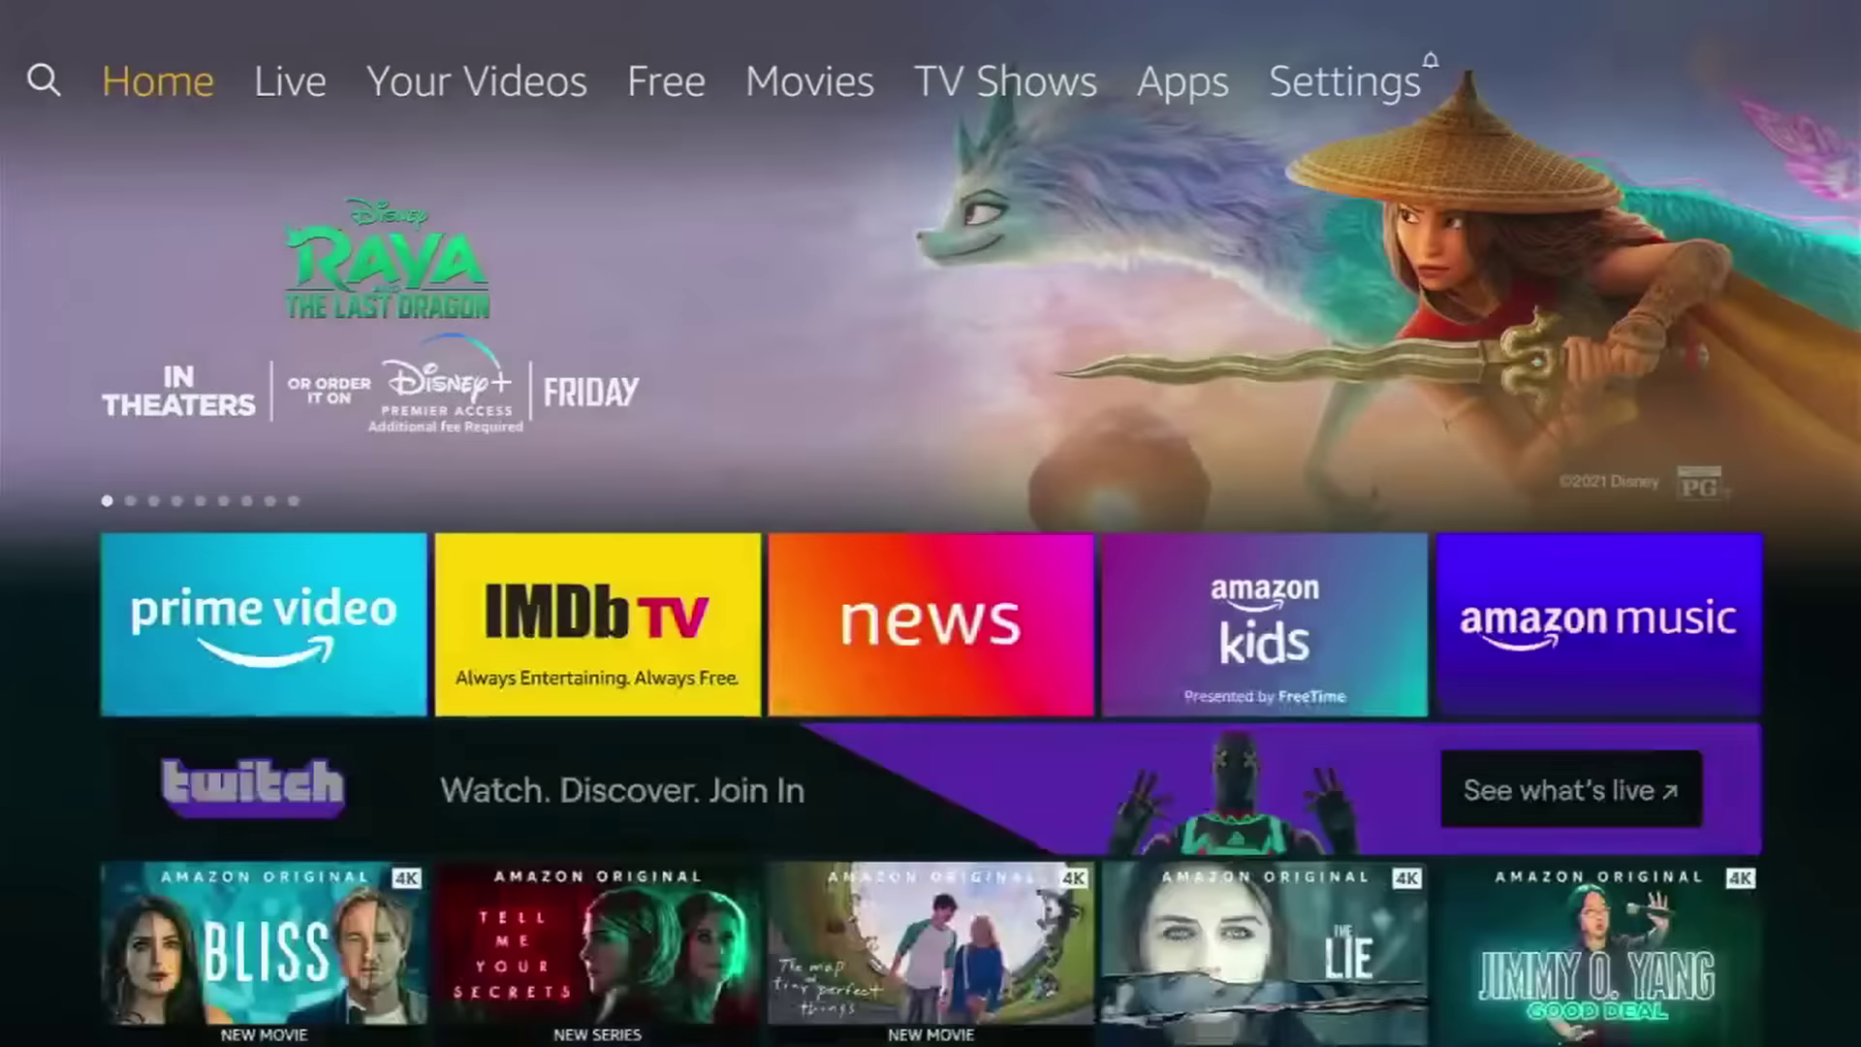